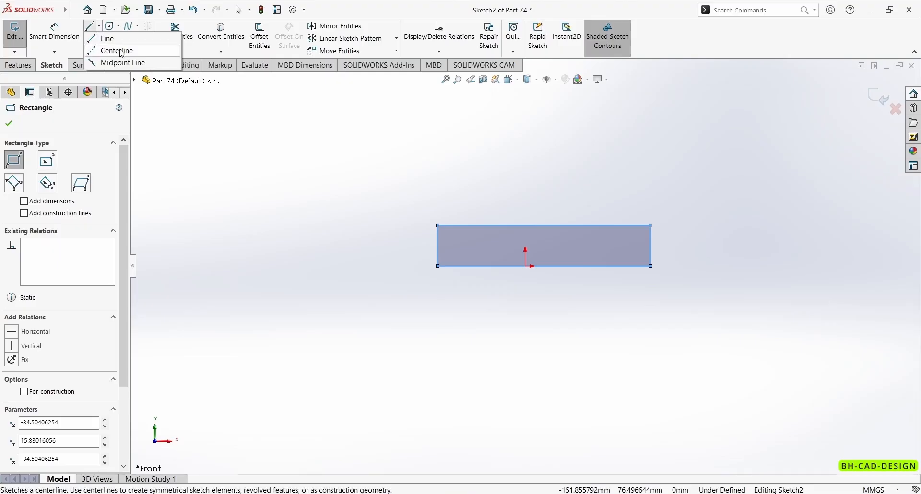
Draw a vertical centerline about 58 mm long upward from the origin.
left_click(526, 267)
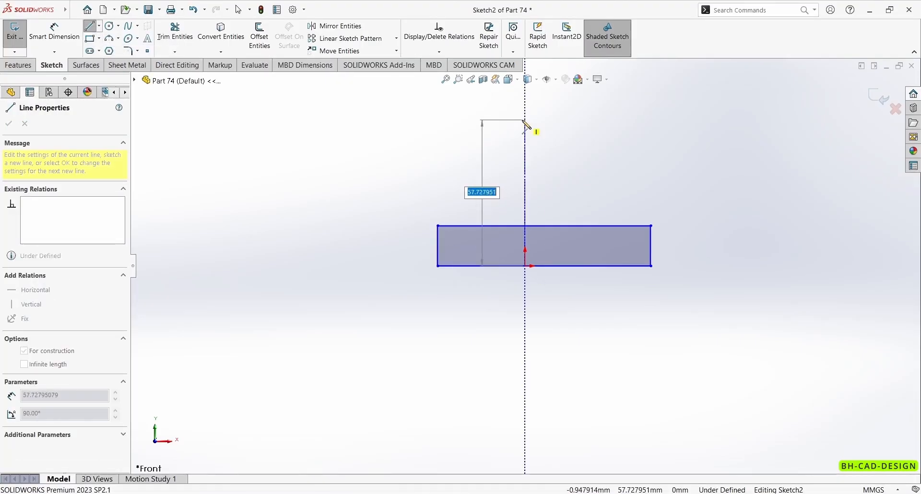
left_click(525, 119)
key("Escape")
Check the part drawing for the base size and dimension the rectangle's overall width as 77.1 mm.
key("alt+Tab")
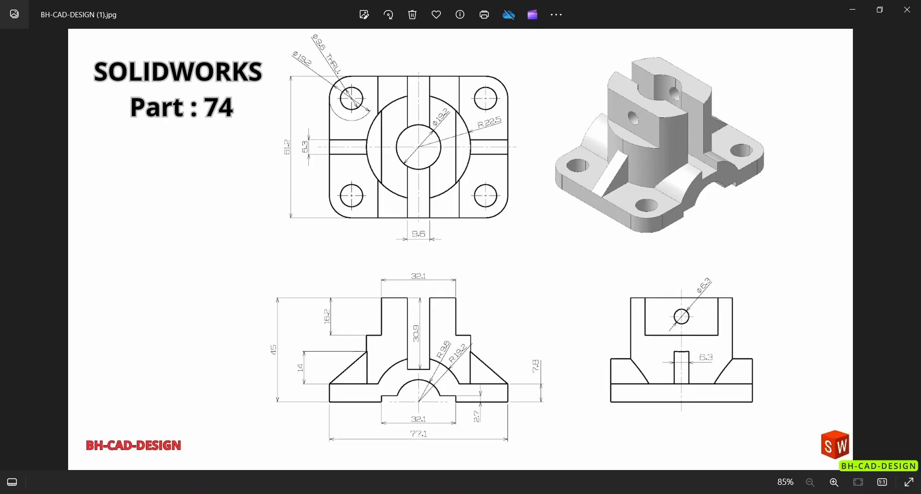
key("alt+Tab")
right_click_drag(507, 359, 504, 297)
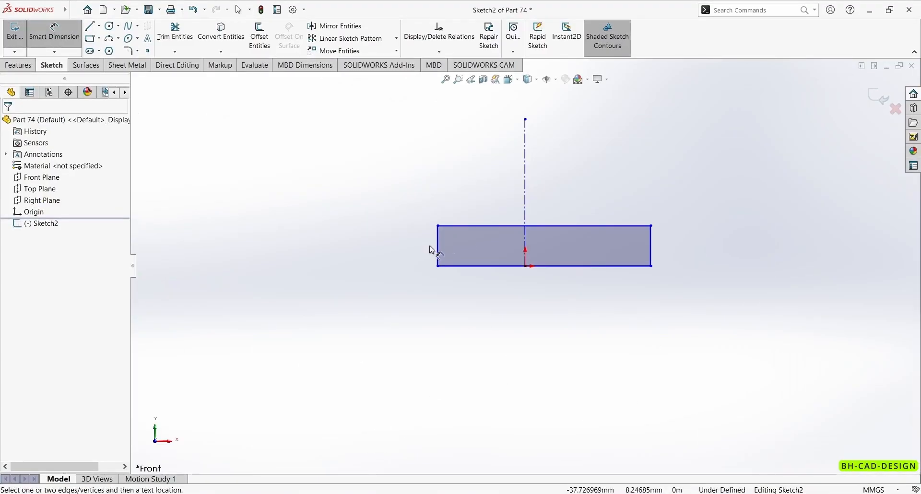
left_click(438, 254)
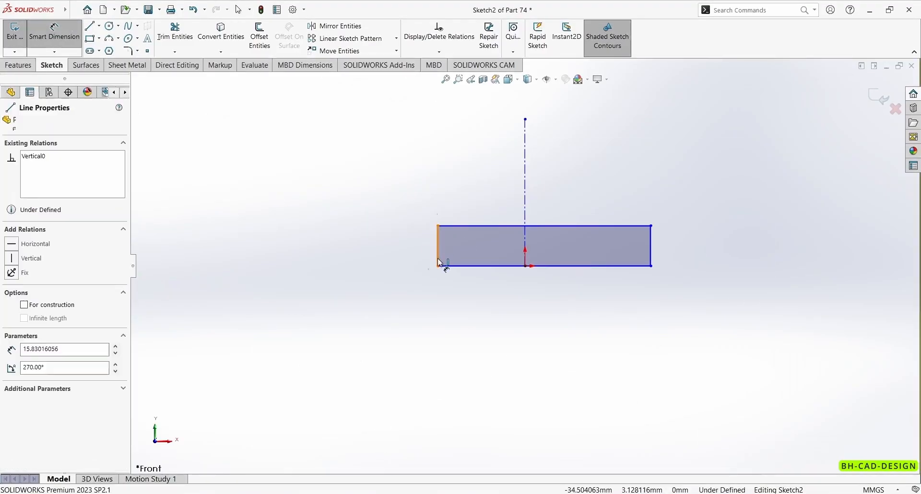
left_click(652, 252)
left_click(602, 337)
type("77.1")
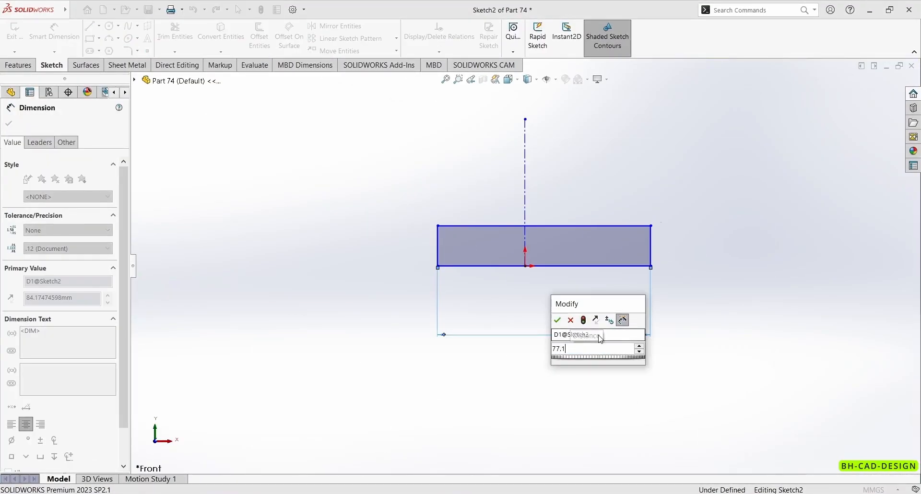
key("Return")
Dimension the rectangle's height as 7.8 mm.
left_click(652, 246)
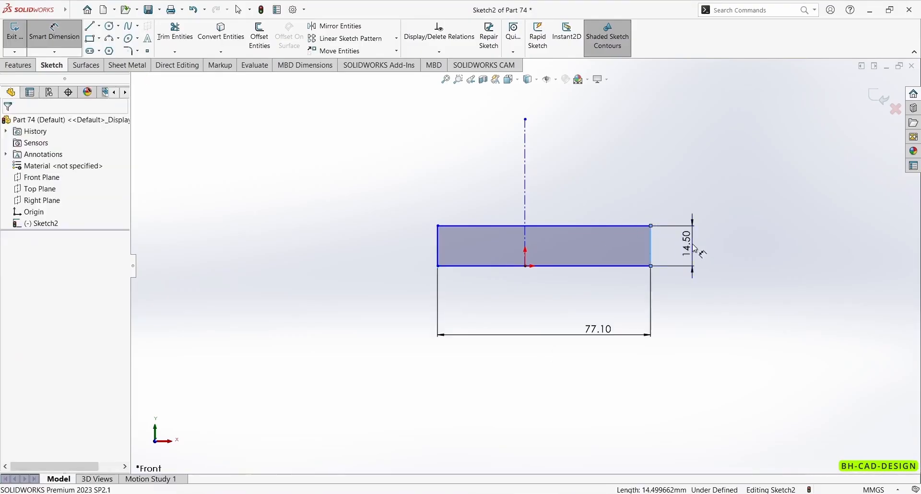
left_click(695, 247)
type("7.8")
key("Return")
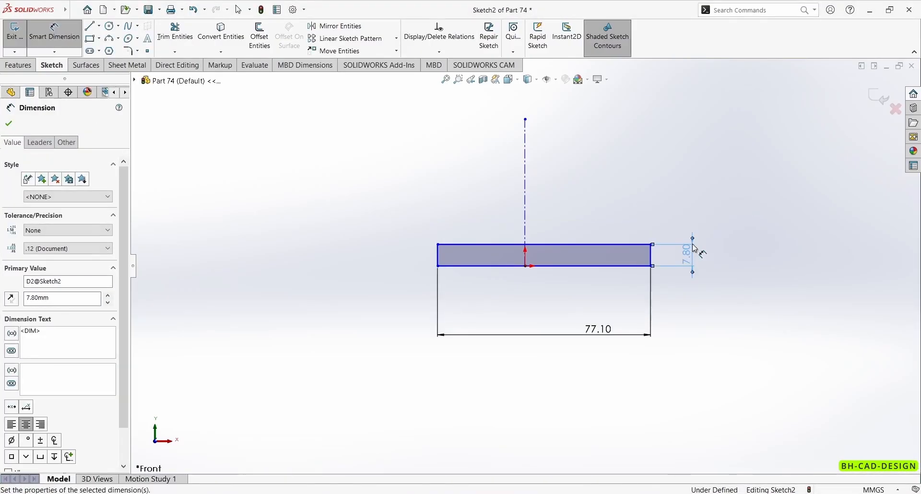
key("Escape")
Make the rectangle's two vertical sides symmetric about the centerline.
left_click(438, 255)
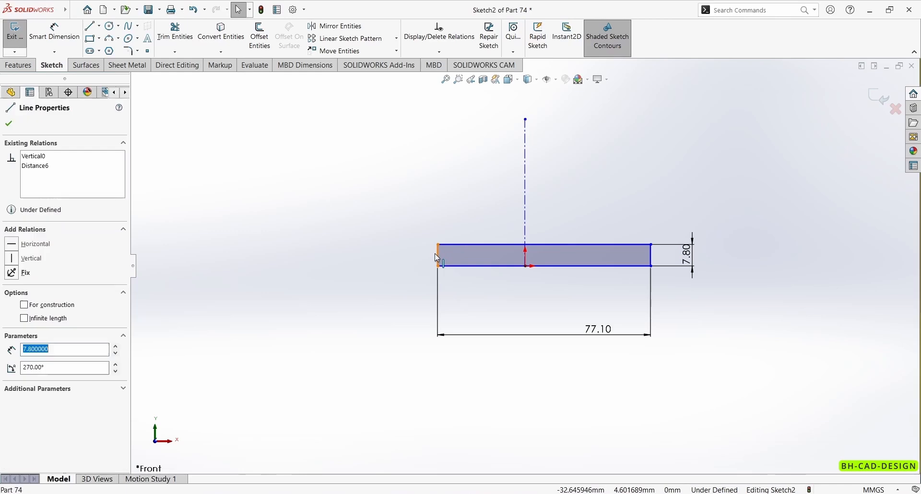
left_click(526, 203, "ctrl")
left_click(650, 256, "ctrl")
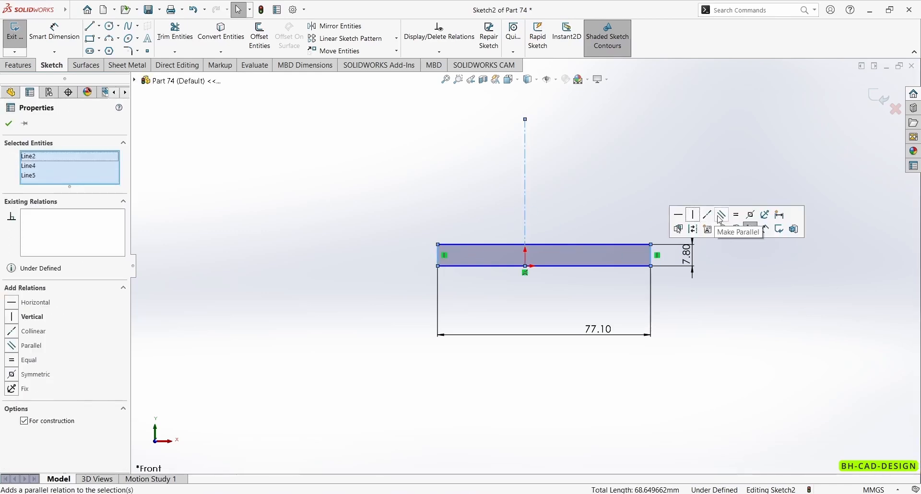
left_click(751, 214)
left_click(719, 140)
Constrain the rectangle's bottom edge to the origin.
left_click_drag(632, 266, 629, 241)
left_click(557, 259)
left_click(548, 242)
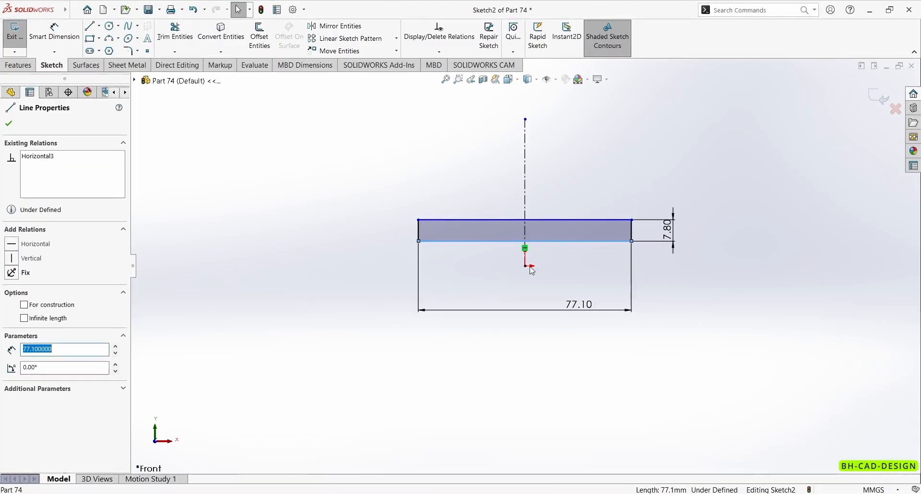
left_click(526, 266, "ctrl")
left_click(568, 224)
left_click(619, 178)
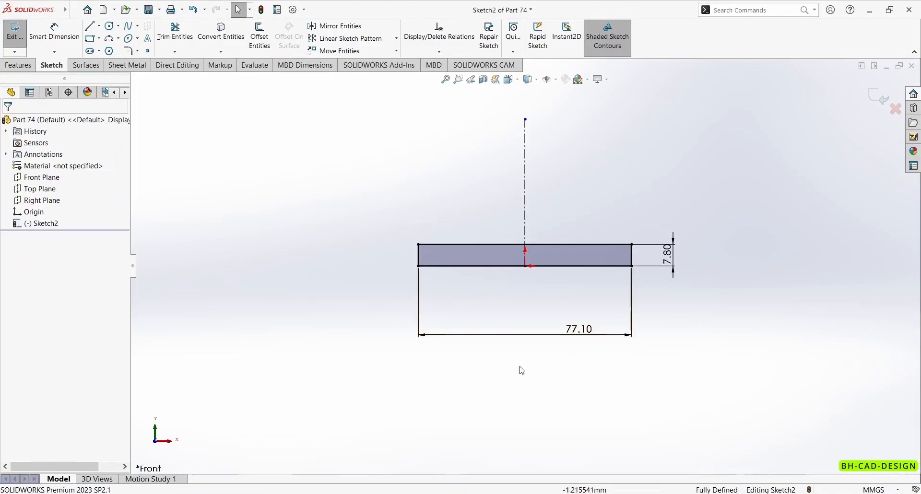
Consult the part drawing and sketch two concentric circles centred on the origin, about 54 mm and 32 mm in diameter.
left_click(435, 493)
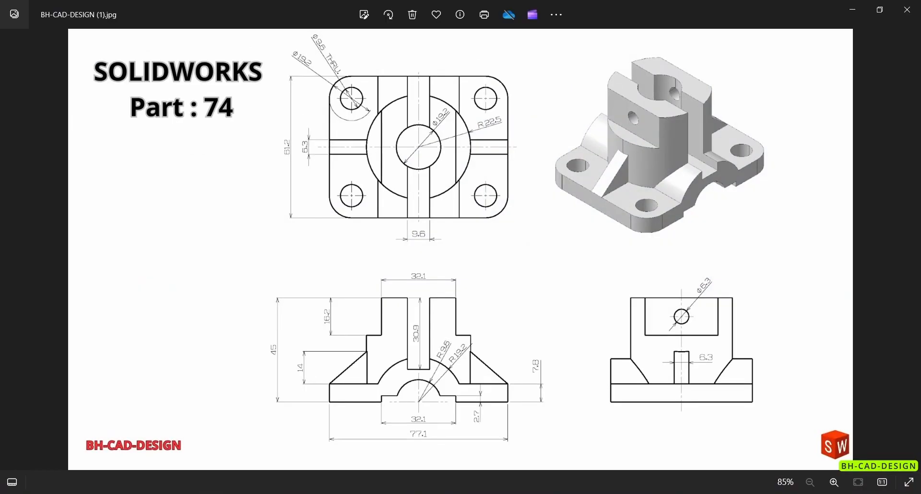
left_click(432, 493)
left_click(112, 26)
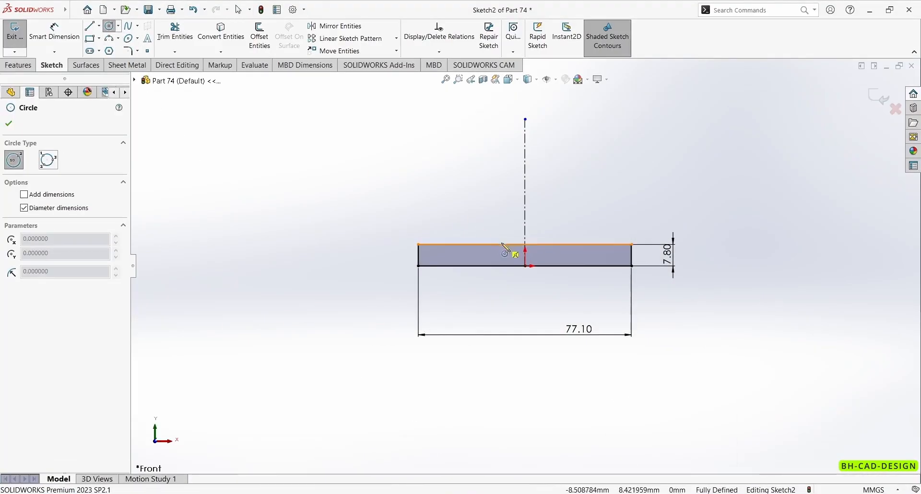
left_click(525, 266)
left_click(572, 207)
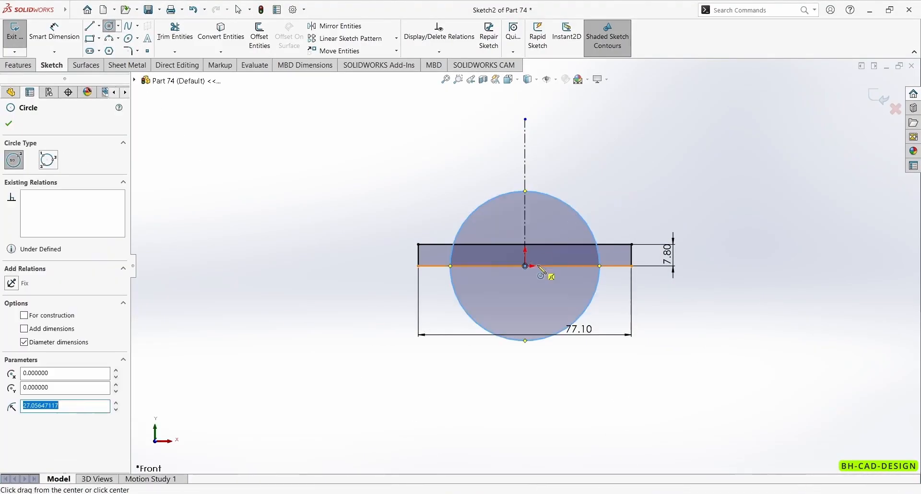
left_click(525, 266)
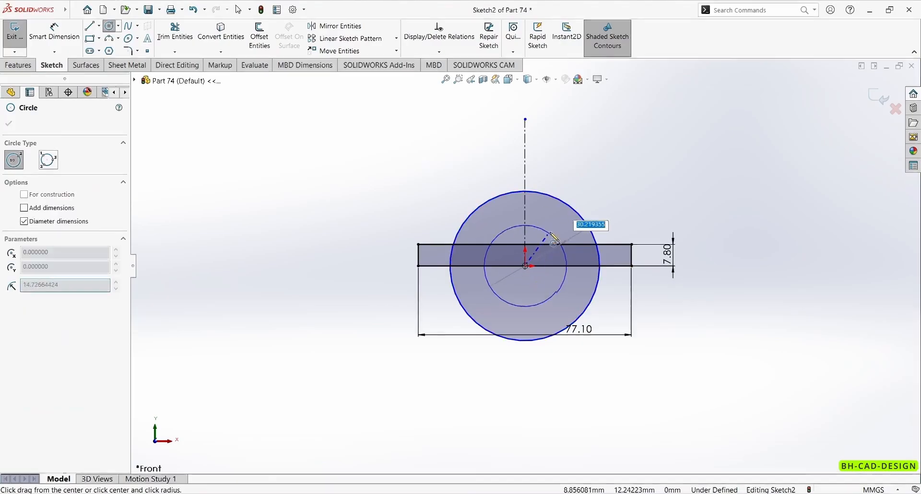
left_click(568, 254)
Dimension the inner circle's diameter as 9.6*2 (19.2 mm).
key("d")
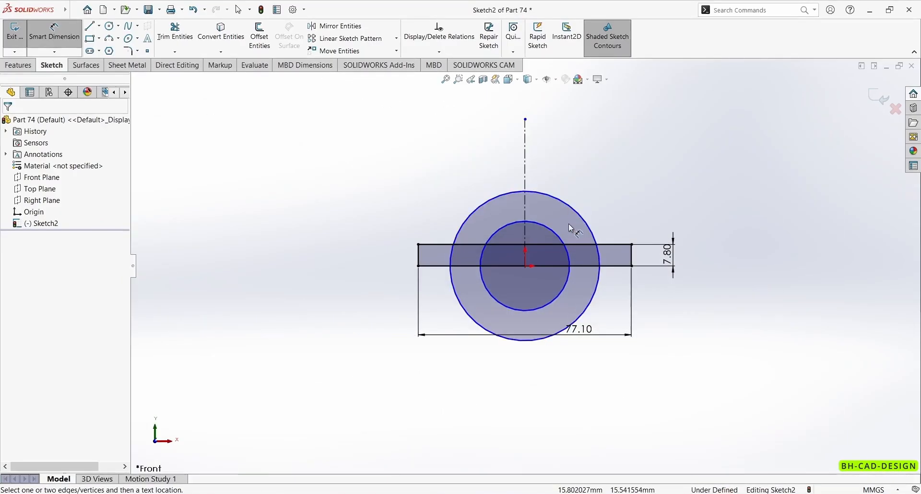
left_click(559, 235)
left_click(602, 192)
type("9.")
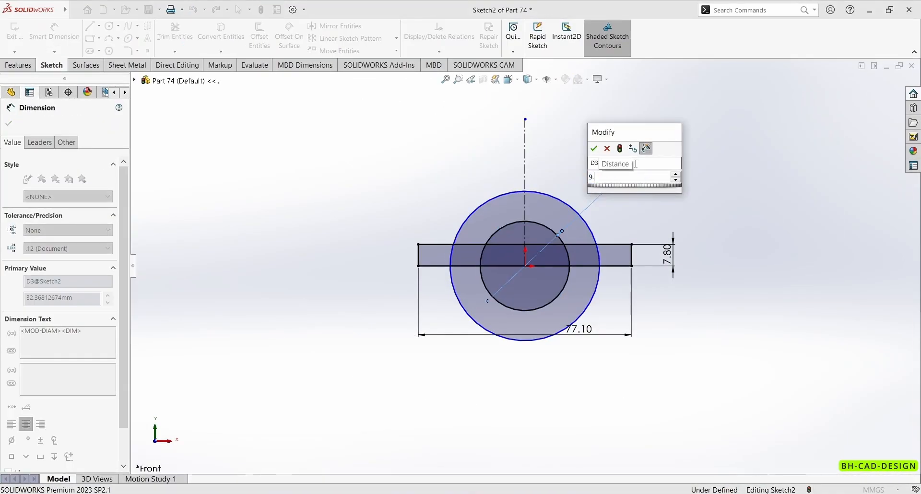
type("6*2")
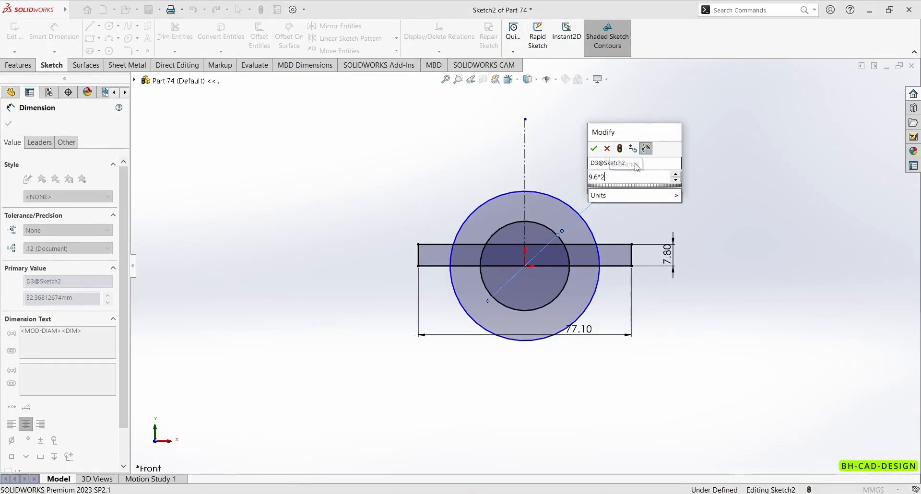
key("Return")
Dimension the outer circle's diameter as 19.2*2 (38.4 mm).
left_click(595, 237)
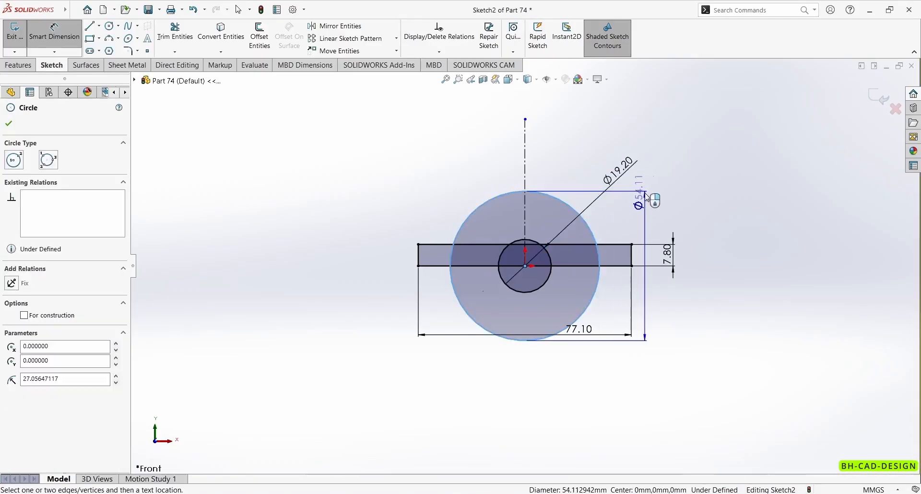
left_click(645, 196)
type("19.2*2")
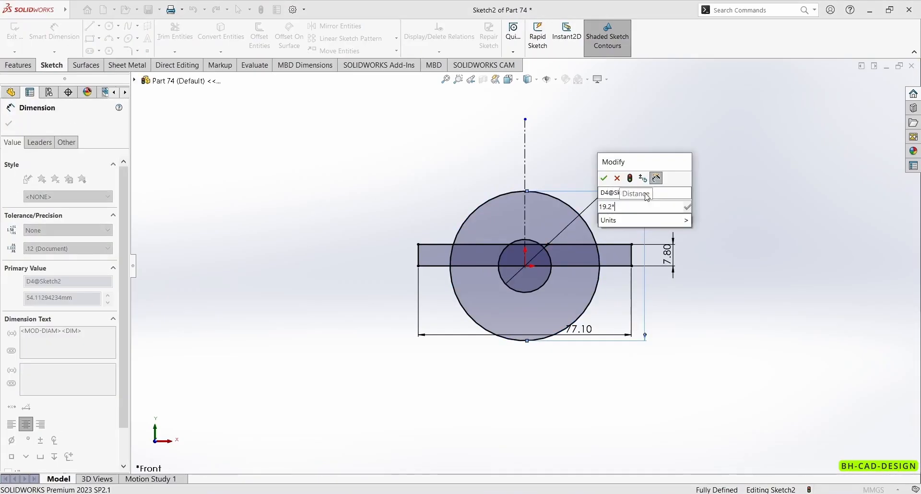
key("Return")
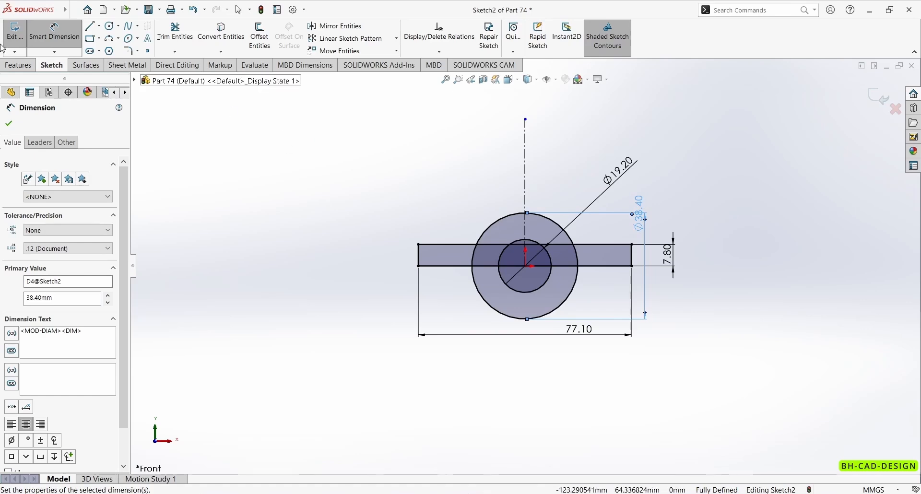
left_click(8, 124)
Trim away the lower halves of both circles and the base line segment inside the inner circle.
left_click(175, 34)
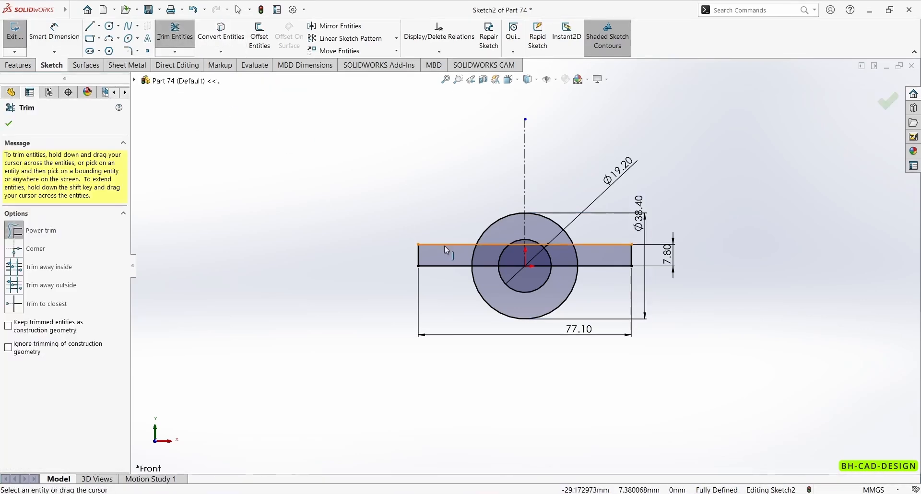
scroll(442, 244, "down", 2)
mouse_move(498, 322)
left_mouse_down()
mouse_move(580, 307)
mouse_move(595, 287)
left_mouse_up()
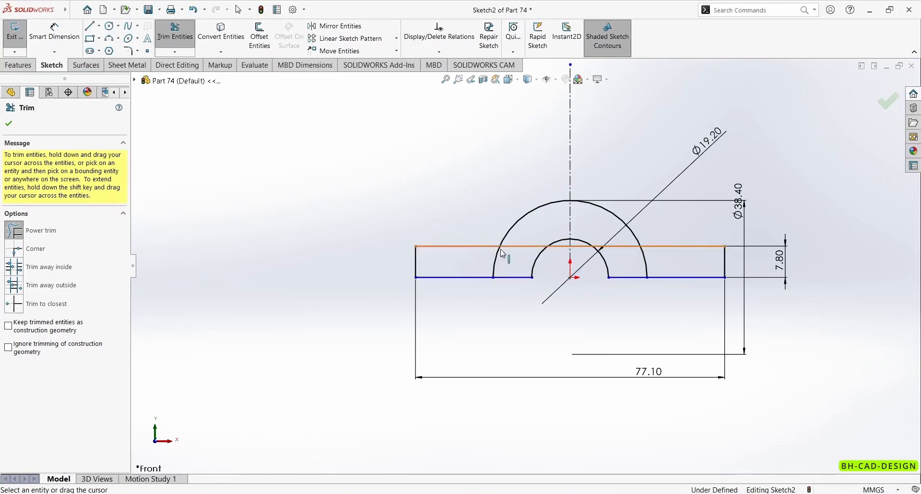
key("Escape")
Test the loose base line, then add a horizontal relation between the inner arc's left endpoint and the origin.
left_click_drag(533, 278, 532, 282)
key("Escape")
left_click(569, 278)
left_click(532, 283, "ctrl")
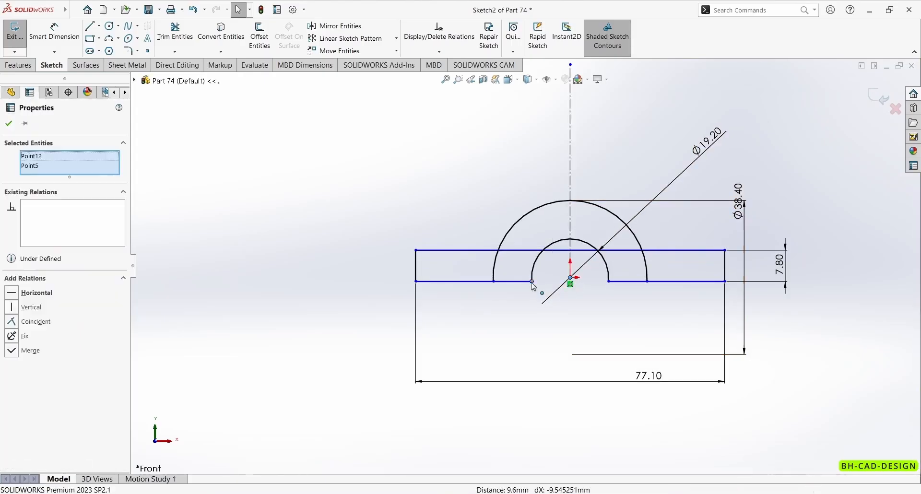
left_click(559, 241)
left_click(390, 215)
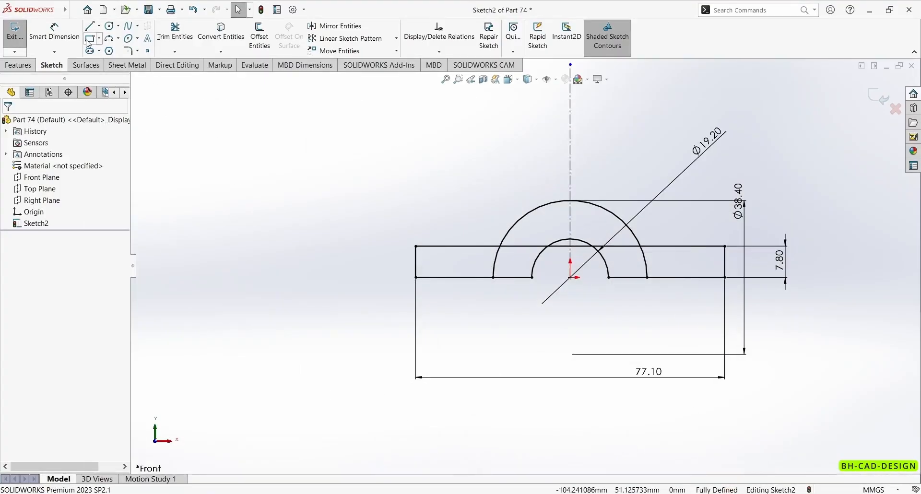
Sketch a corner rectangle about 25 mm wide and 2.8 mm high on the base line, spanning the inner arc.
left_click(90, 38)
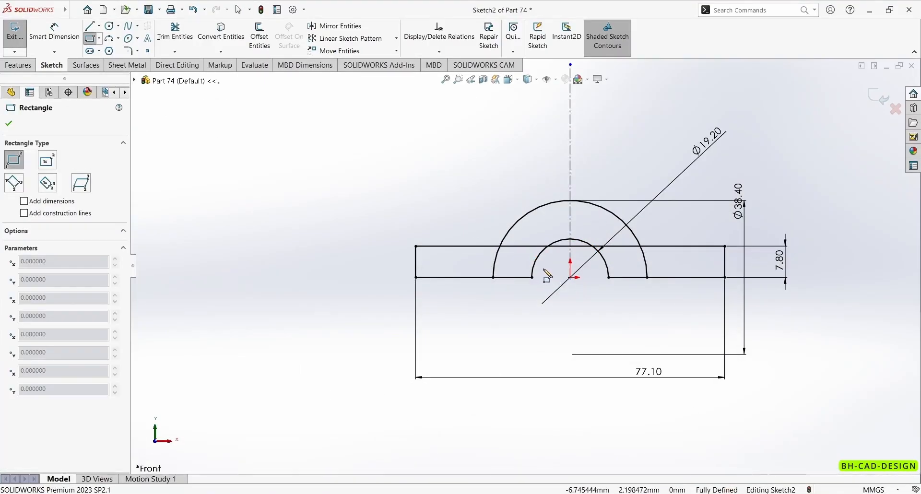
left_click(523, 267)
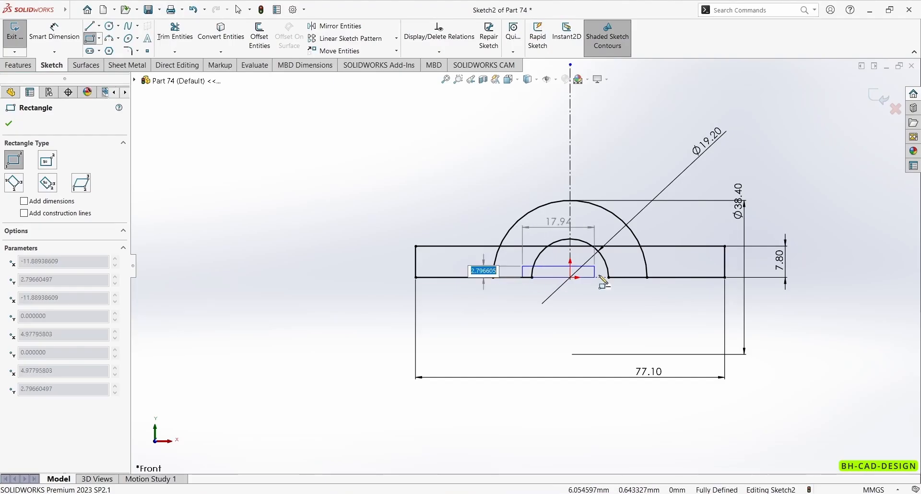
left_click(624, 277)
key("Escape")
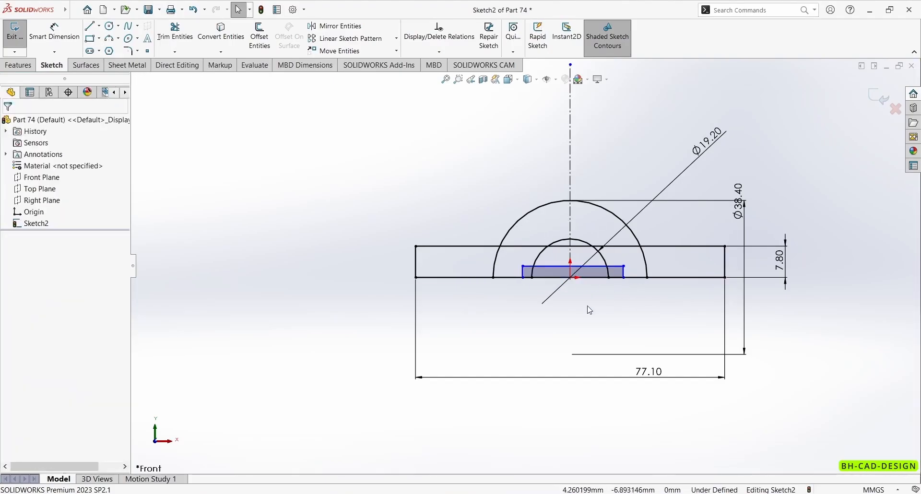
Check the part drawing for the recess size and dimension the small rectangle's height as 2.7 mm.
right_click_drag(580, 346, 534, 217)
key("alt+Tab")
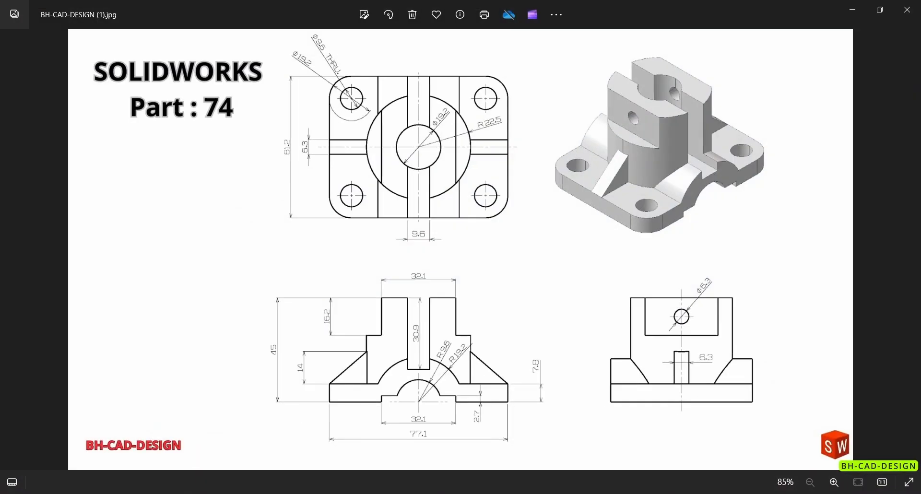
key("alt+Tab")
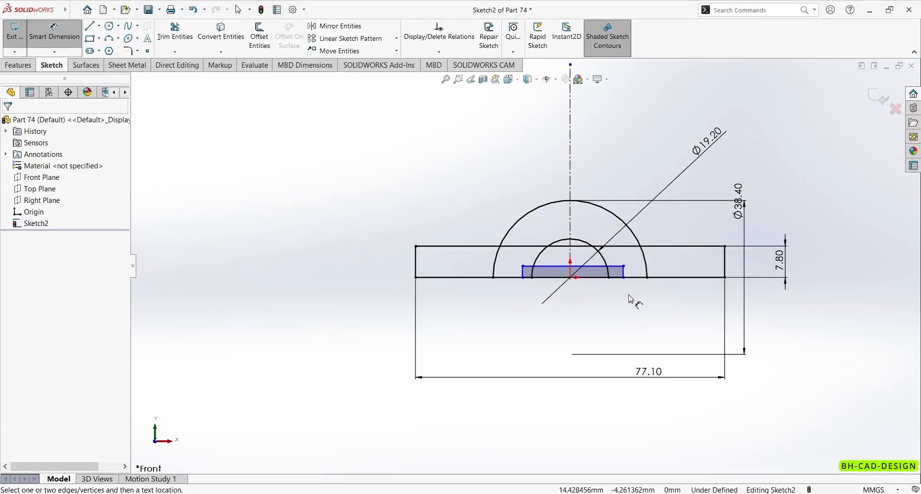
left_click(624, 272)
left_click(659, 269)
type("2.7")
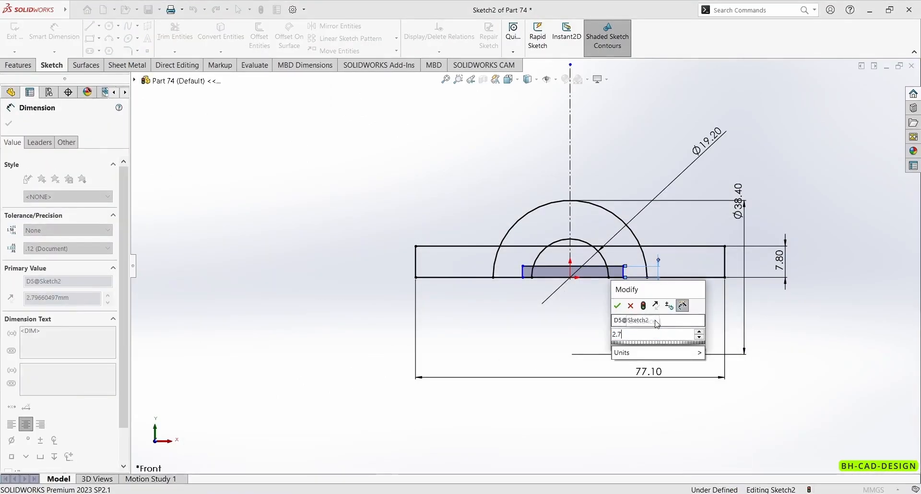
key("Return")
Dimension the small rectangle's width as 32.1 mm.
left_click(576, 277)
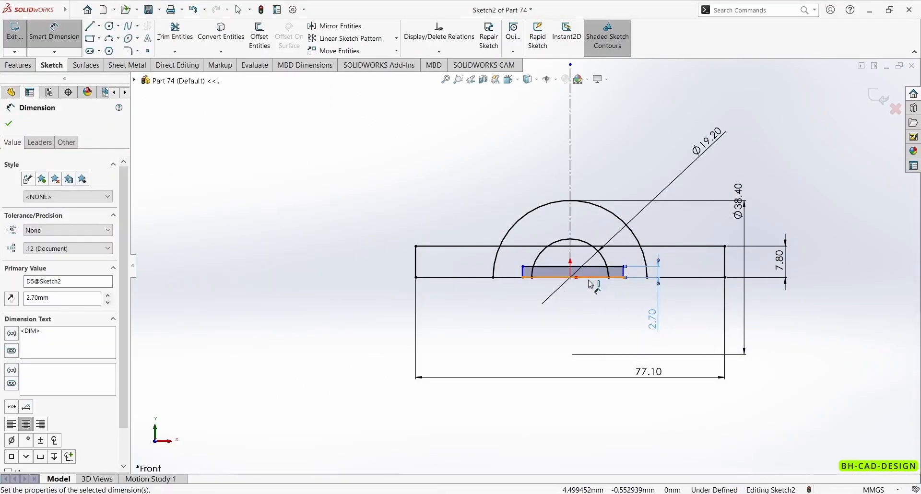
left_click(539, 329)
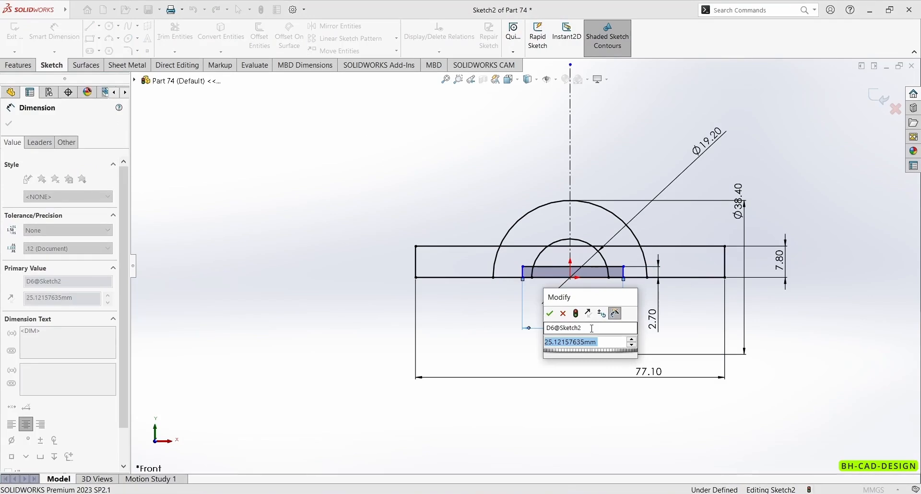
type("32.1")
key("Return")
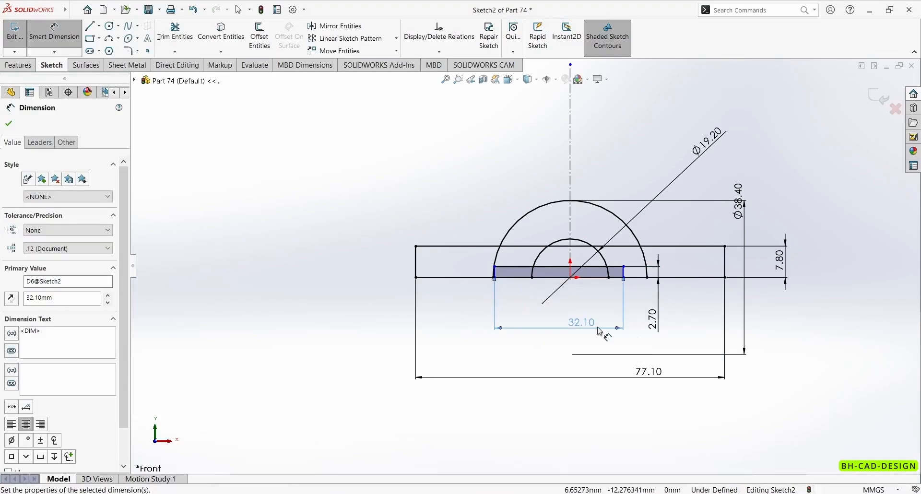
Make the small rectangle's two side lines symmetric about the vertical centerline, and check the profile against the part drawing.
scroll(726, 300, "down", 3)
key("Escape")
left_click(320, 251)
left_click(545, 250, "ctrl")
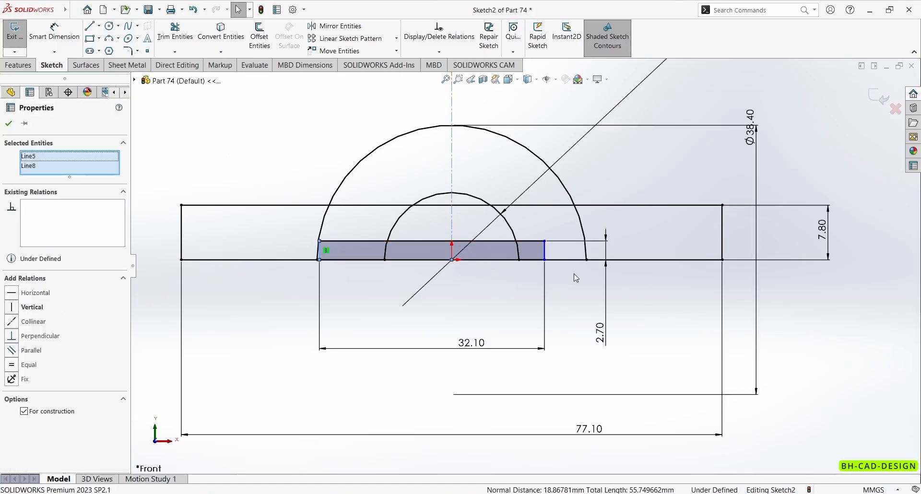
left_click(545, 252, "ctrl")
left_click(652, 214)
left_click(887, 360)
key("alt+Tab")
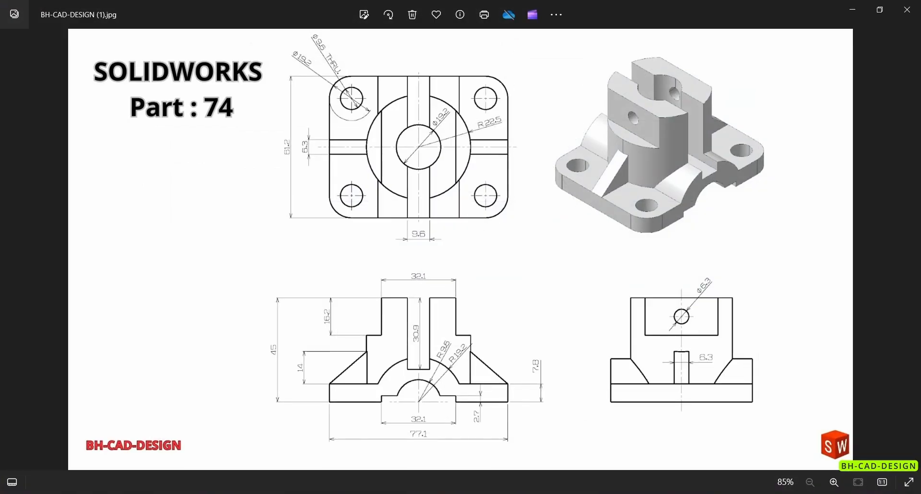
key("alt+Tab")
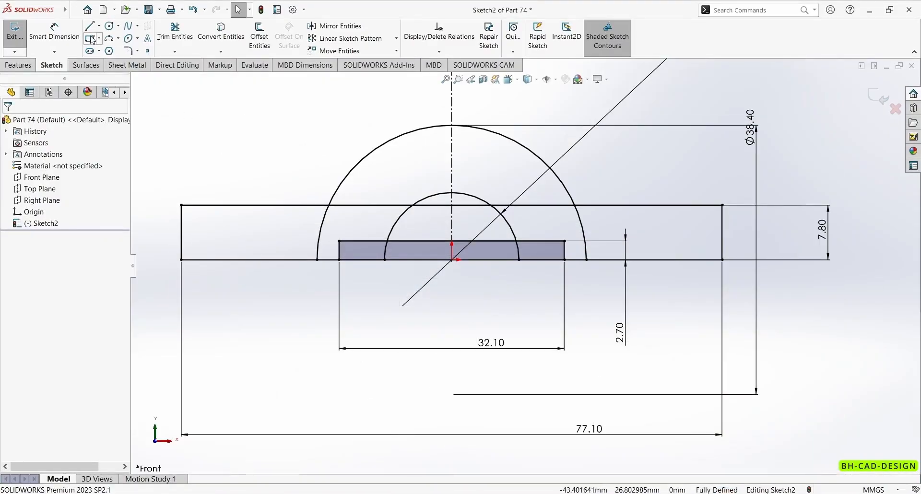
Trim the base lines and recess lines crossing the inside of the inner arc, including its lower left end and the recess's left bottom line.
left_click(173, 34)
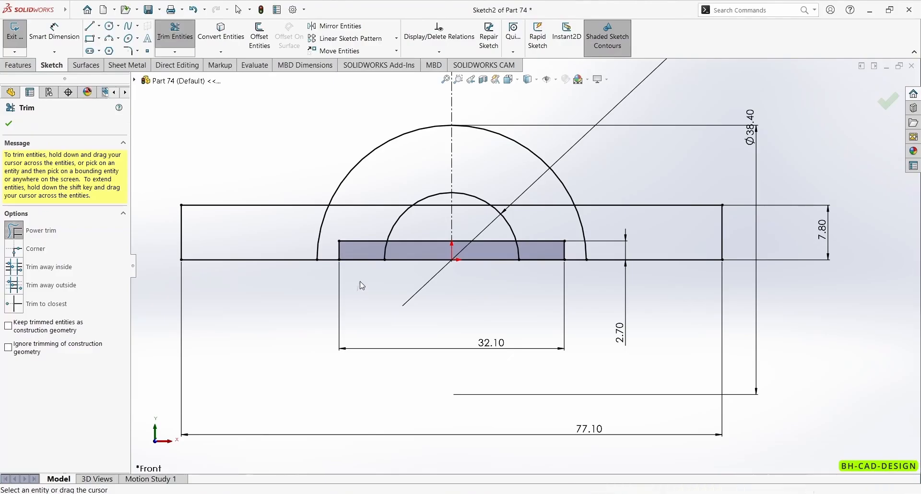
left_click_drag(360, 292, 373, 262)
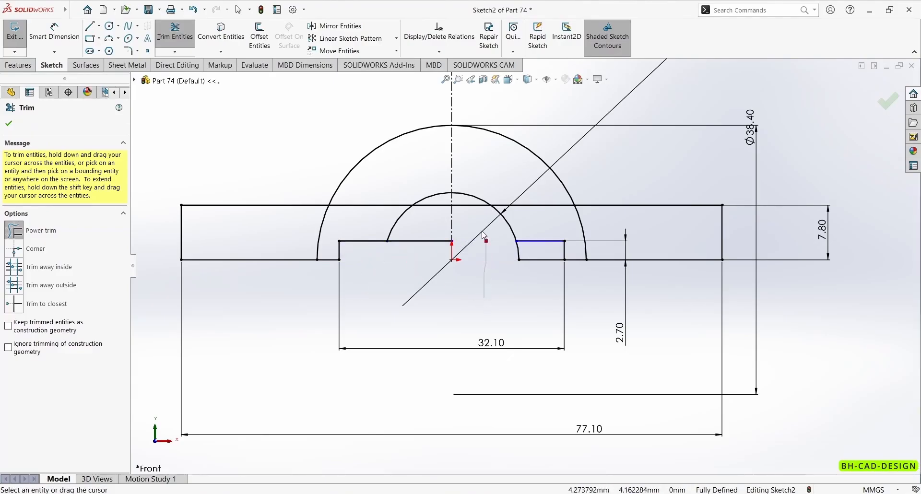
mouse_move(420, 264)
left_mouse_down()
mouse_move(439, 210)
mouse_move(467, 205)
left_mouse_up()
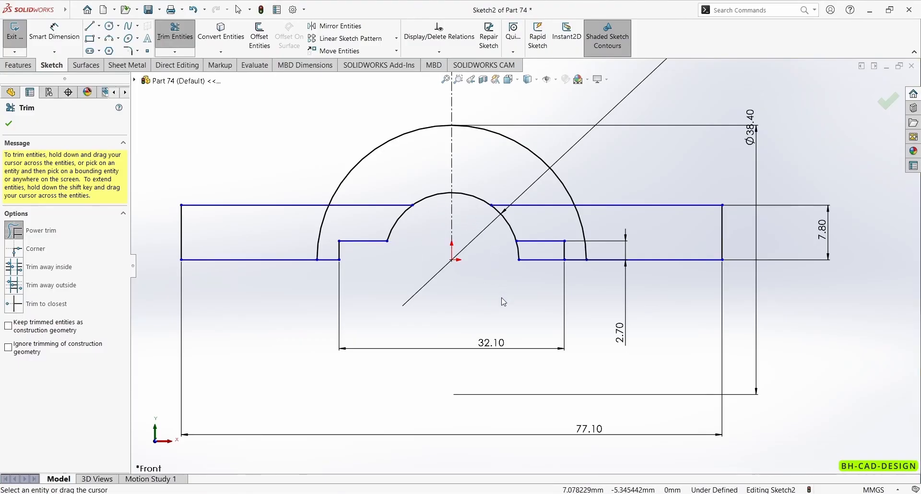
key("Escape")
Add a horizontal relation between the inner arc's right endpoint and the origin.
mouse_move(517, 241)
left_mouse_down()
mouse_move(525, 233)
mouse_move(517, 253)
left_mouse_up()
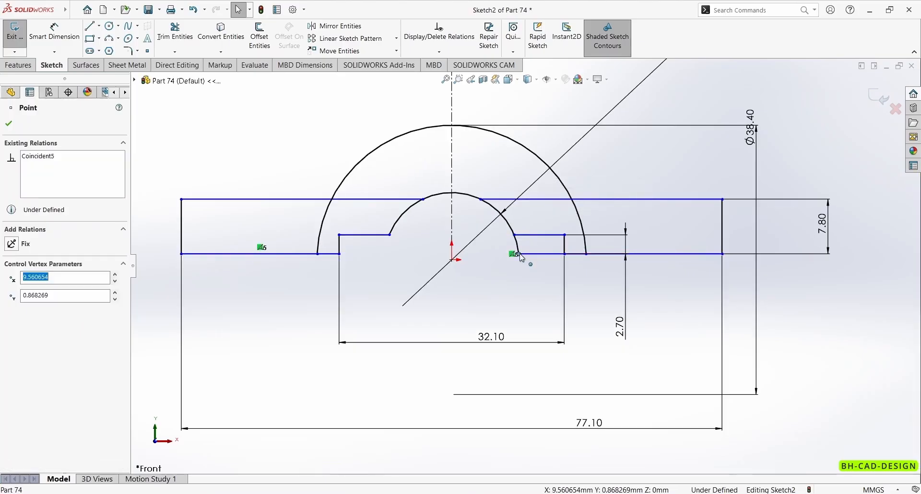
left_click(452, 259, "ctrl")
left_click(481, 214)
left_click(246, 161)
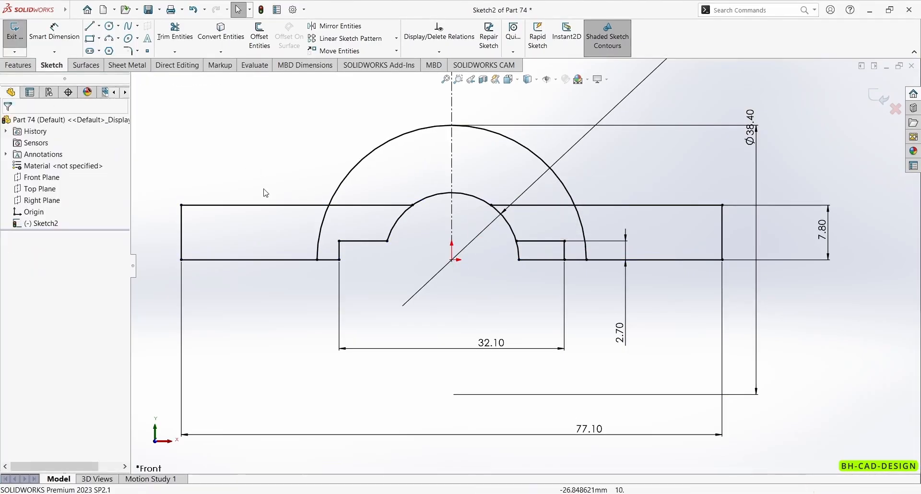
key("f")
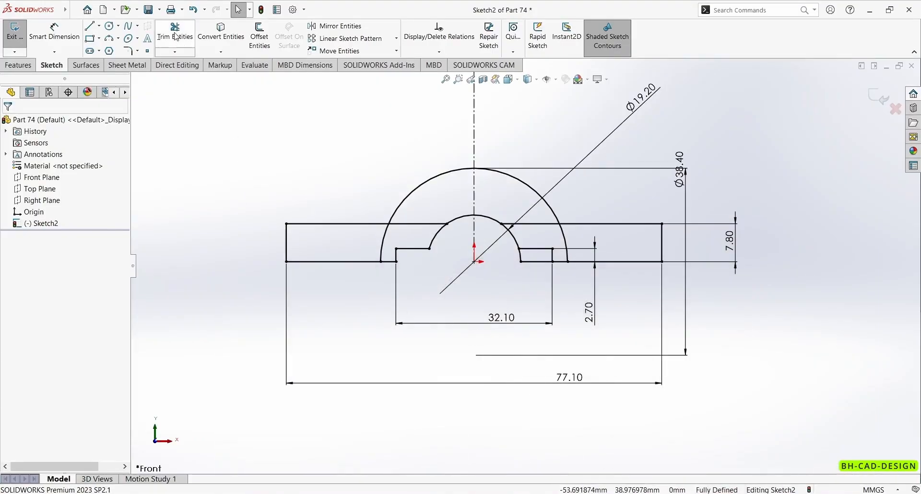
Trim the plate's top line between the two arcs and the leftover arc end and base line in the right recess.
left_click(176, 37)
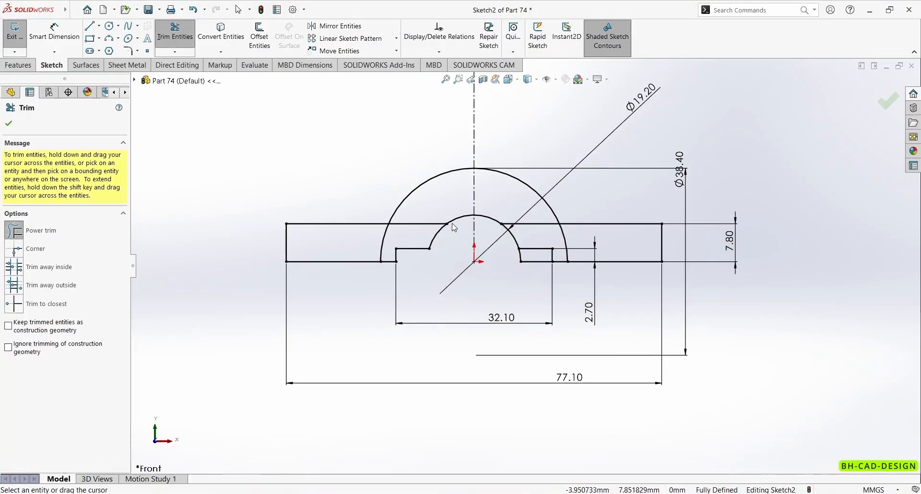
left_click_drag(422, 222, 425, 230)
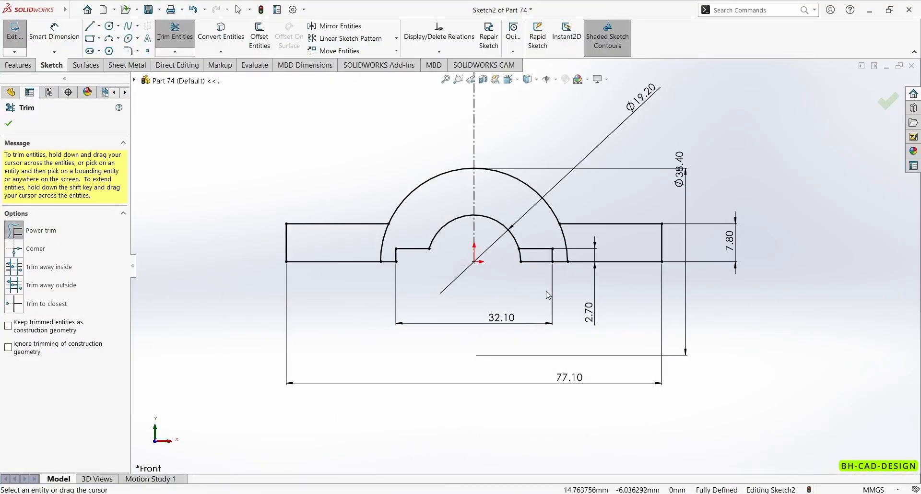
left_click_drag(522, 259, 516, 257)
key("Escape")
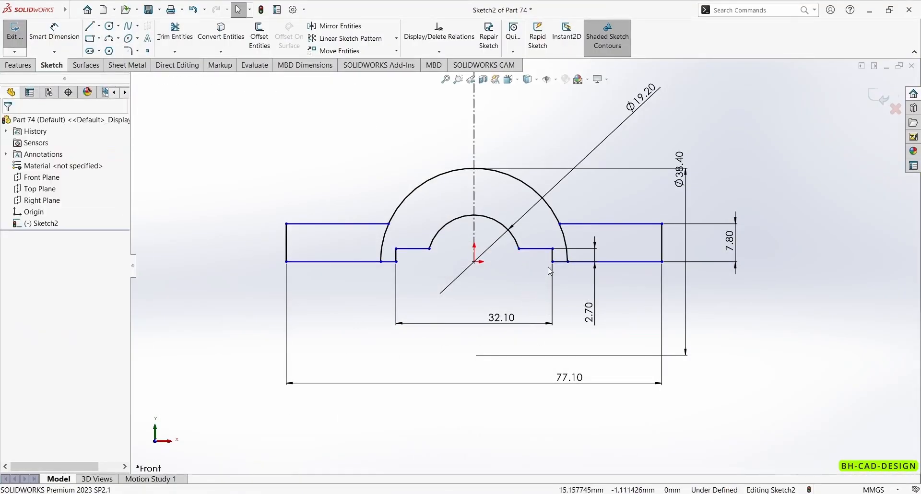
Add a horizontal relation between the recess's lower right corner and the origin.
left_click(553, 261)
left_click(474, 262, "ctrl")
left_click(557, 232)
left_click(333, 160)
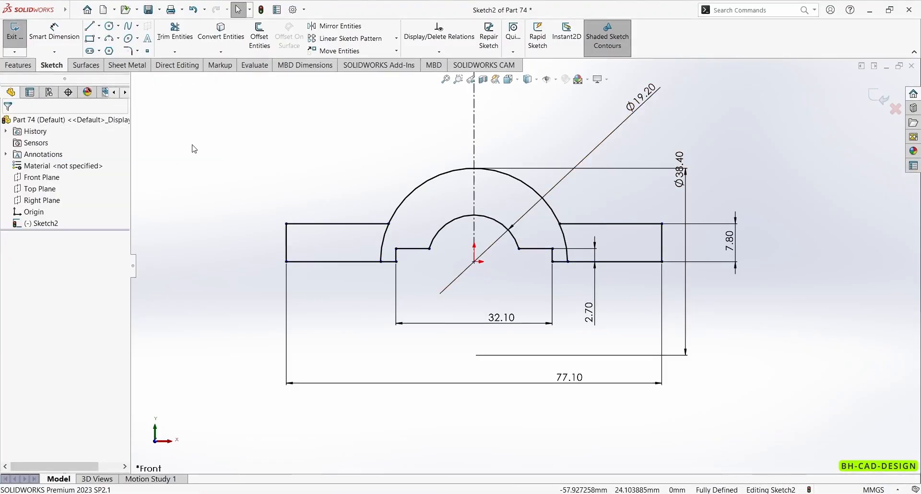
left_click(442, 493)
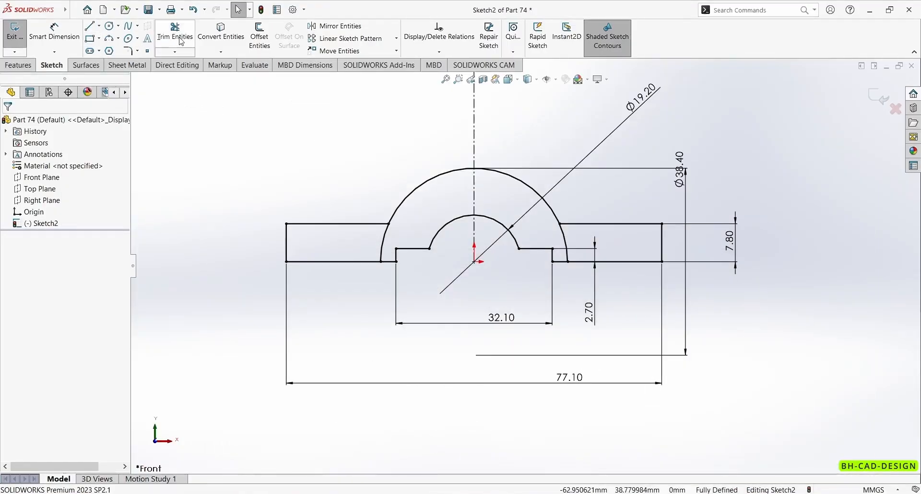
Trim both lower ends of the outer arc inside the plate to leave one closed profile.
left_click(179, 38)
left_click_drag(415, 228, 382, 228)
left_click_drag(551, 238, 572, 241)
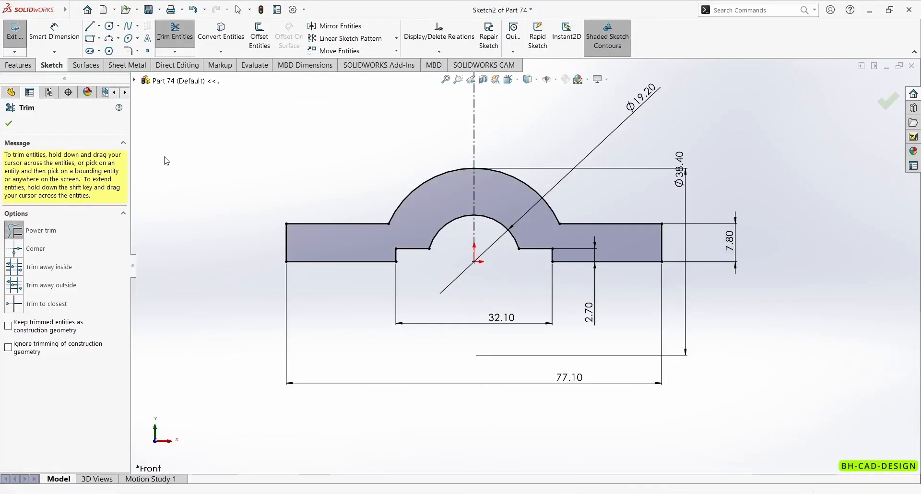
left_click(9, 123)
Check the base depth in the part drawing and extrude the profile 61.2 mm in one direction.
left_click(18, 65)
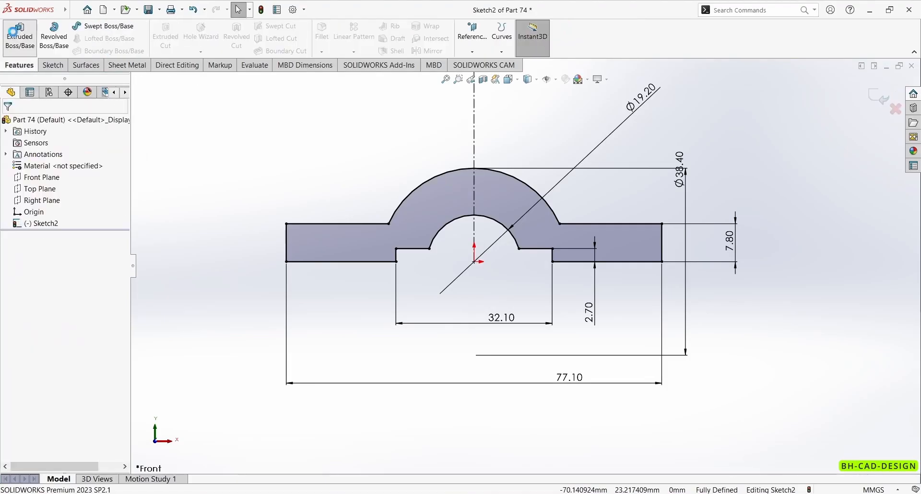
left_click(20, 36)
key("alt+Tab")
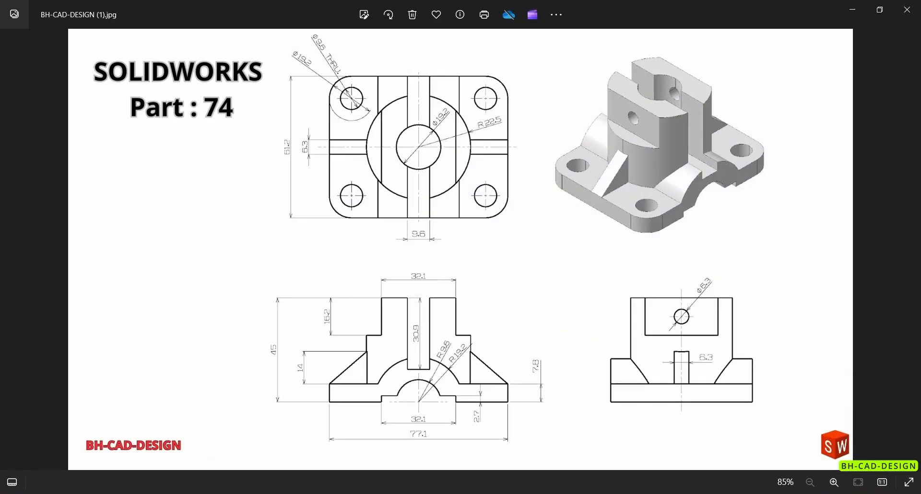
key("alt+Tab")
left_click(83, 235)
type("61.2")
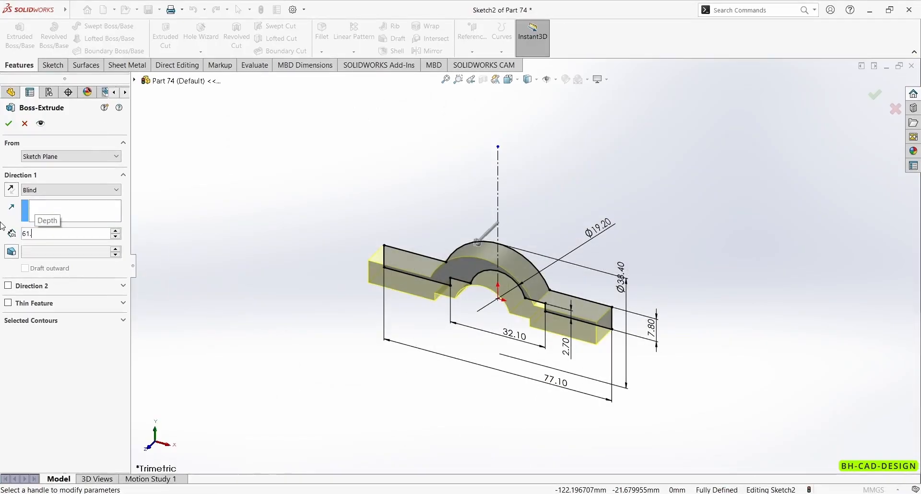
key("Return")
left_click(7, 122)
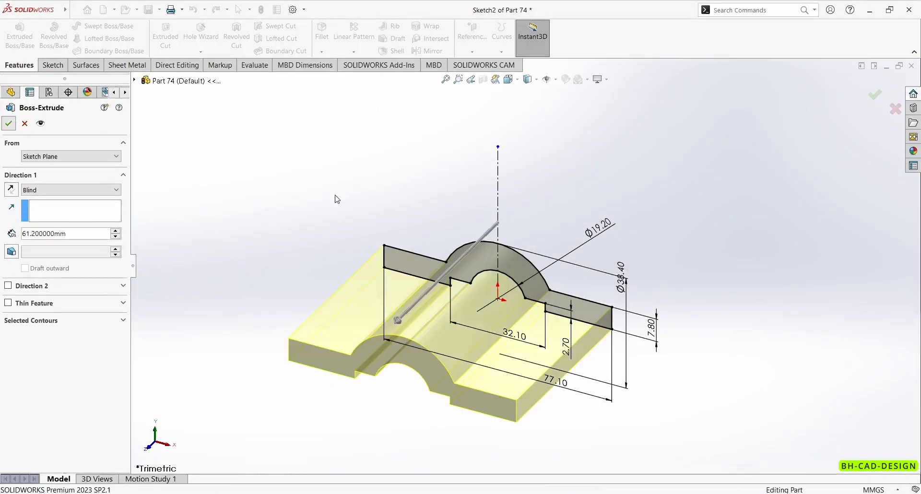
Check the corner size in the part drawing and start a fillet with a radius of 19.2/2 mm.
middle_click_drag(374, 210, 448, 449)
key("alt+Tab")
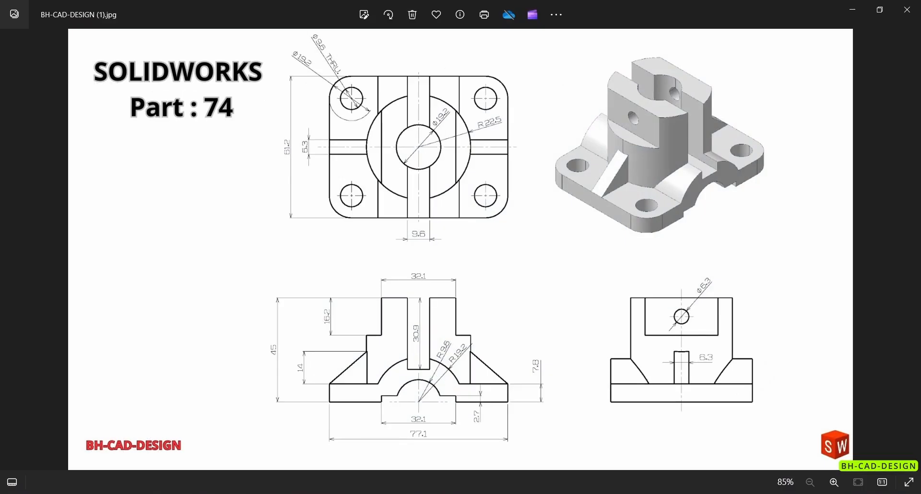
key("alt+Tab")
middle_click_drag(307, 253, 305, 368)
left_click(322, 31)
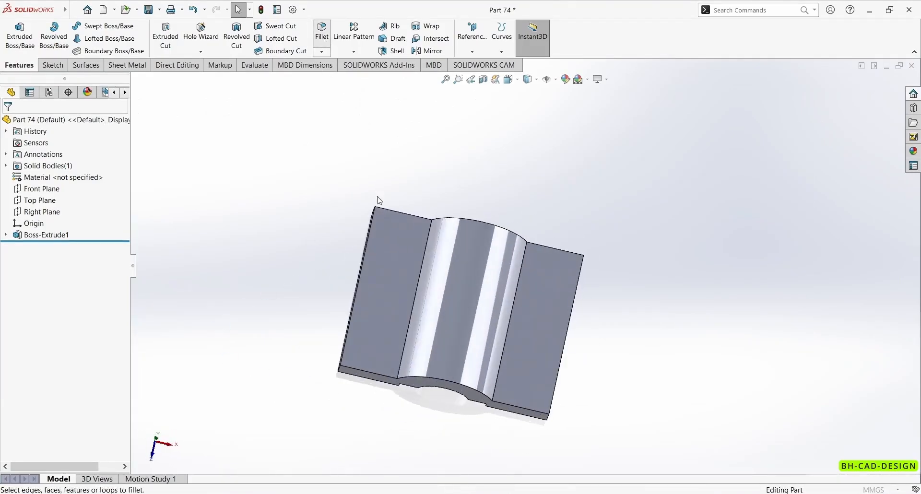
middle_click_drag(376, 197, 390, 211)
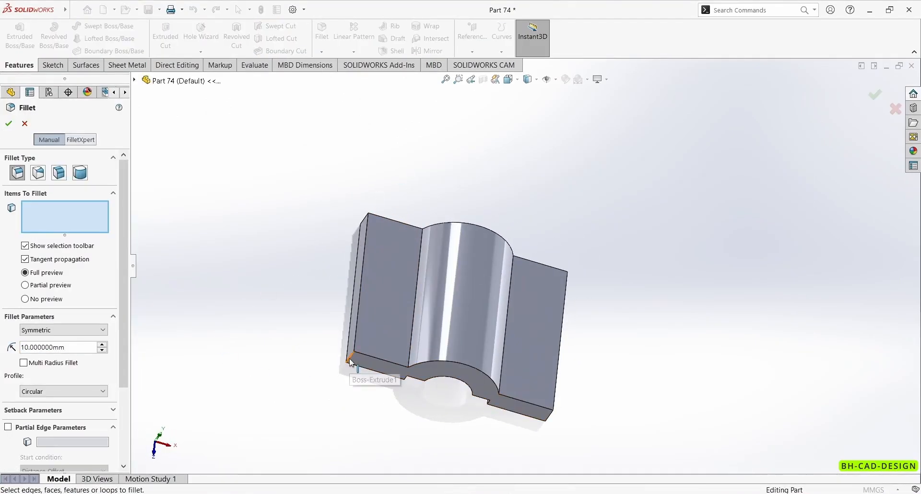
left_click(45, 351)
type("19.2/2")
key("Return")
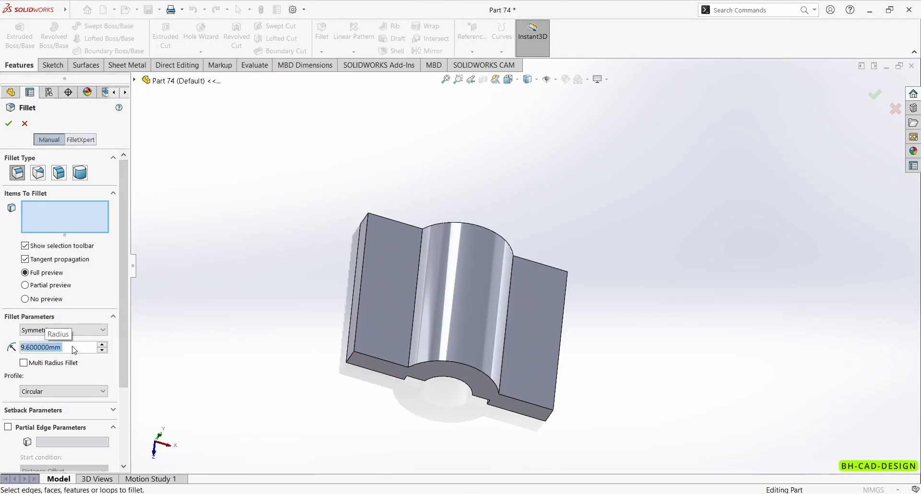
left_click(349, 363)
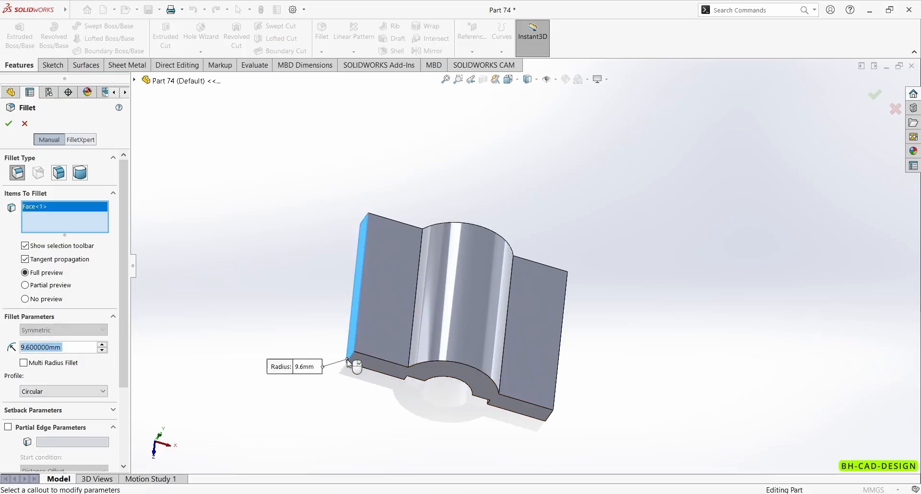
right_click(36, 205)
left_click(55, 222)
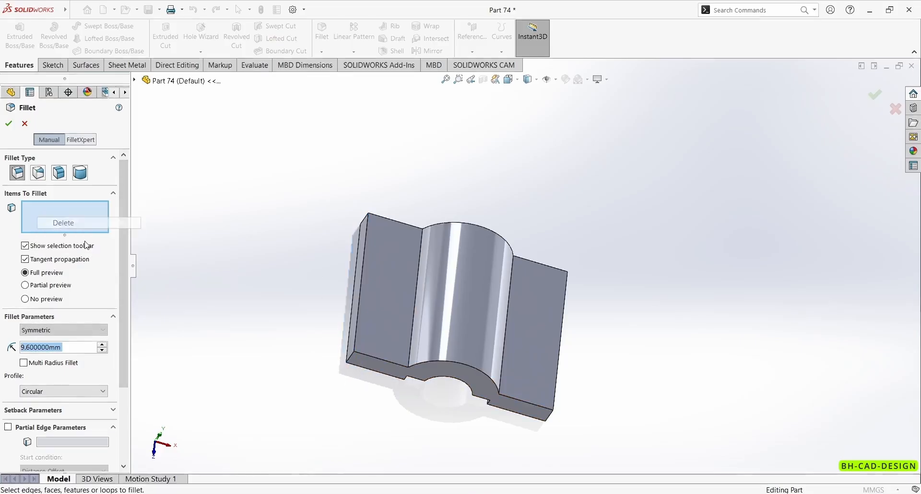
Fillet the four short vertical corner edges of the base plate with the 9.6 mm radius.
left_click(350, 363)
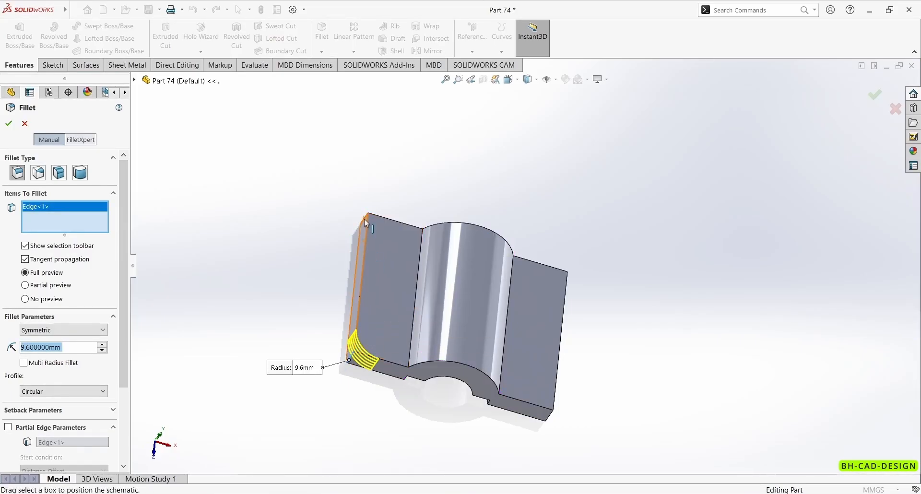
middle_click_drag(366, 219, 382, 266)
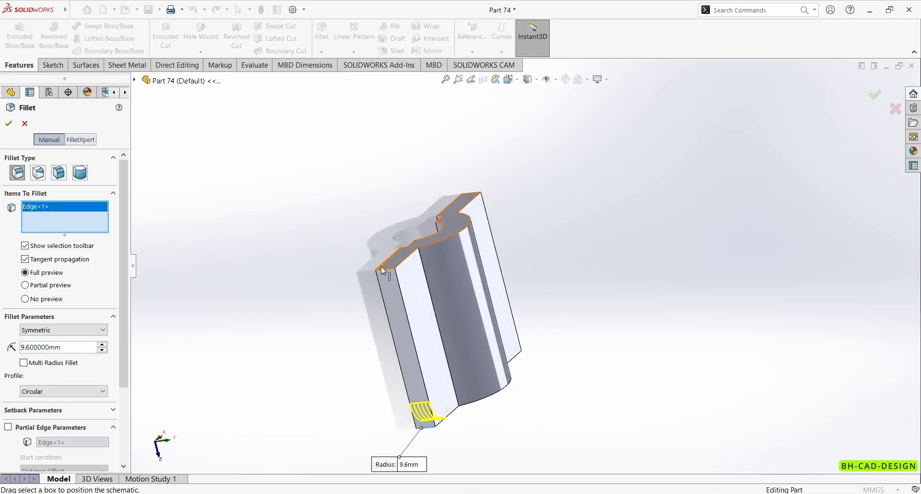
left_click(388, 273)
middle_click_drag(524, 237, 433, 239)
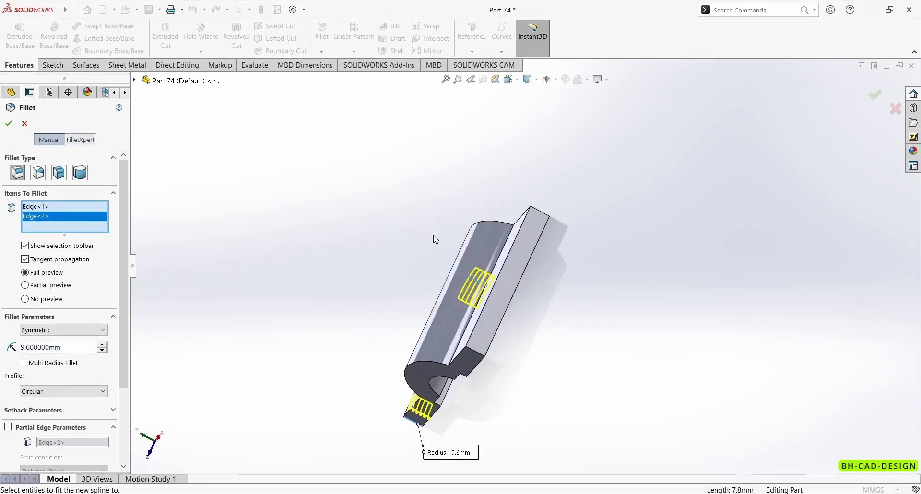
left_click(478, 357)
left_click(546, 216)
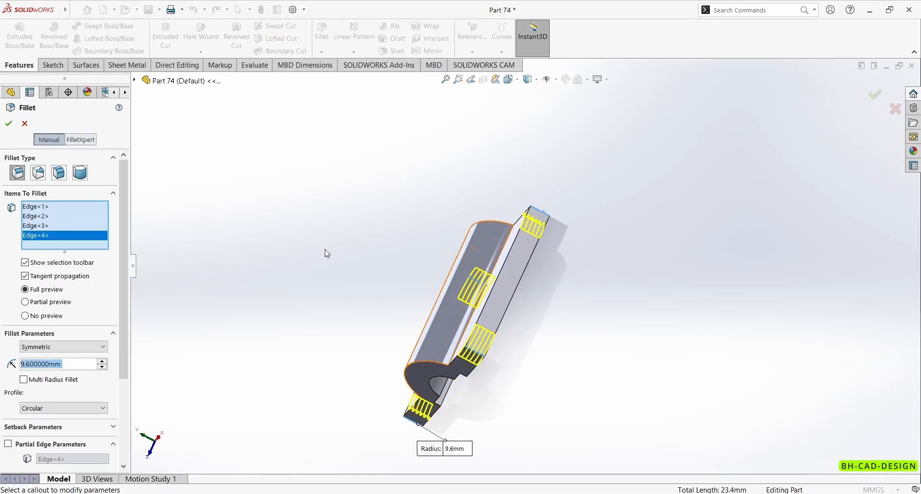
left_click(9, 123)
Start a sketch on the plate's left flat top face and draw a circle near its upper left rounded corner.
middle_click_drag(261, 172, 348, 302)
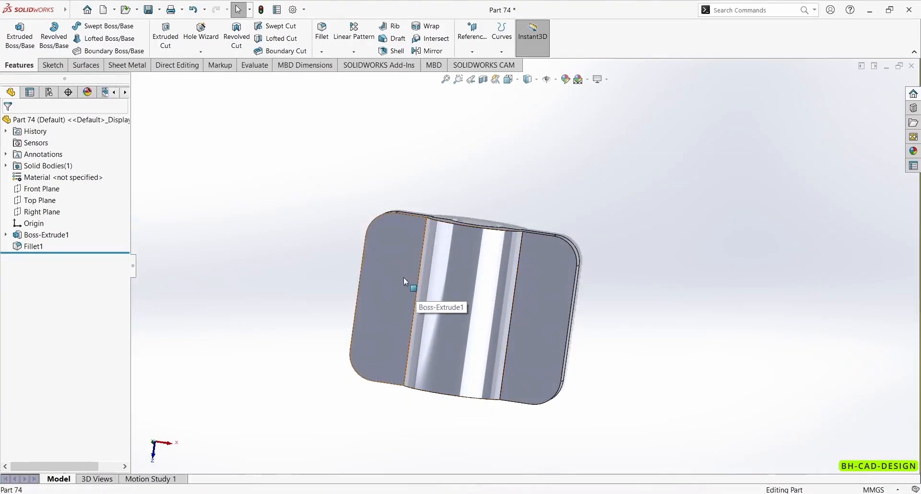
left_click(404, 277)
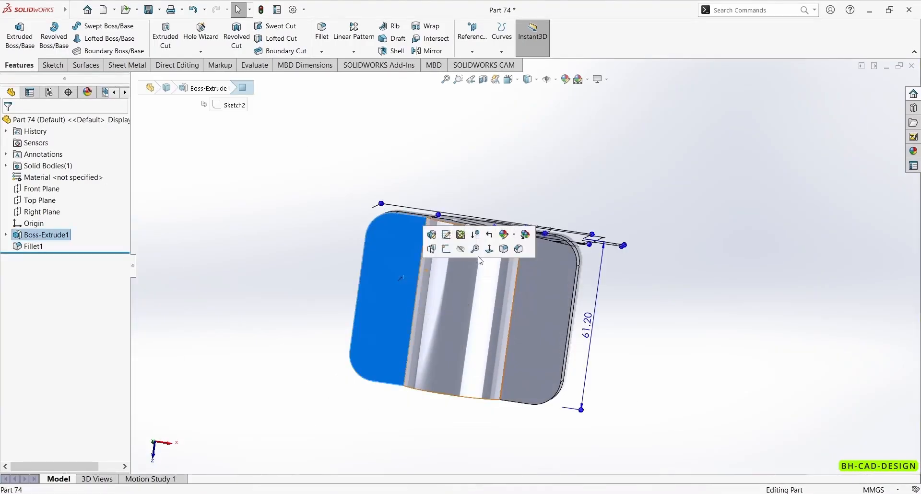
left_click(446, 248)
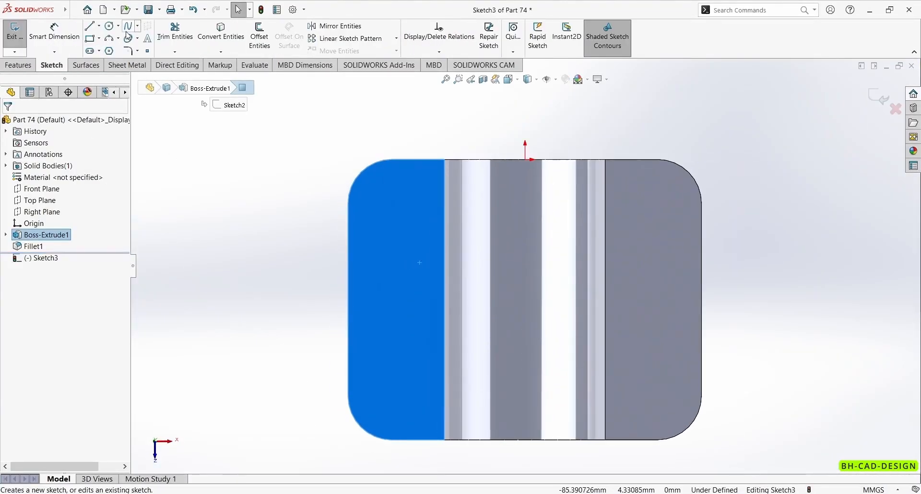
left_click(110, 25)
left_click(398, 215)
left_click(366, 205)
Dimension the circle's diameter as 9.6 mm.
right_click_drag(367, 206, 353, 191)
left_click(370, 194)
left_click(287, 148)
type("9.6")
key("Return")
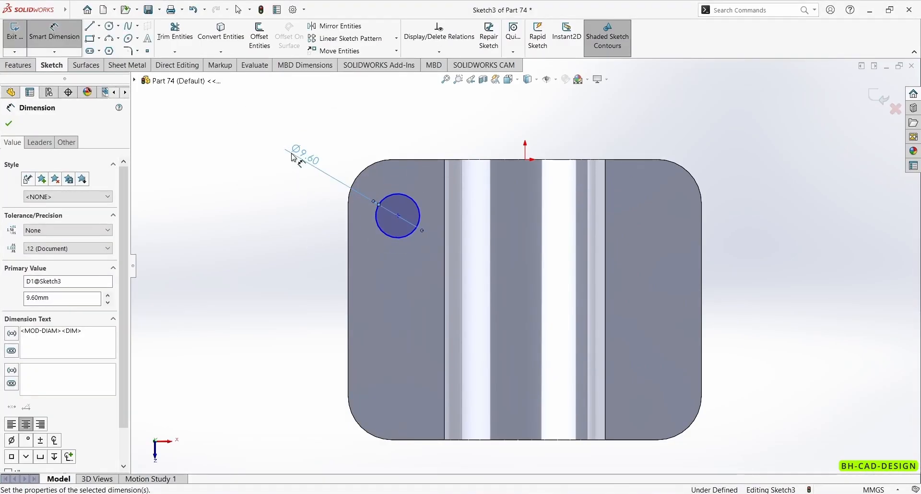
Make the circle concentric with the plate's upper left rounded corner edge.
key("Escape")
left_click(361, 177)
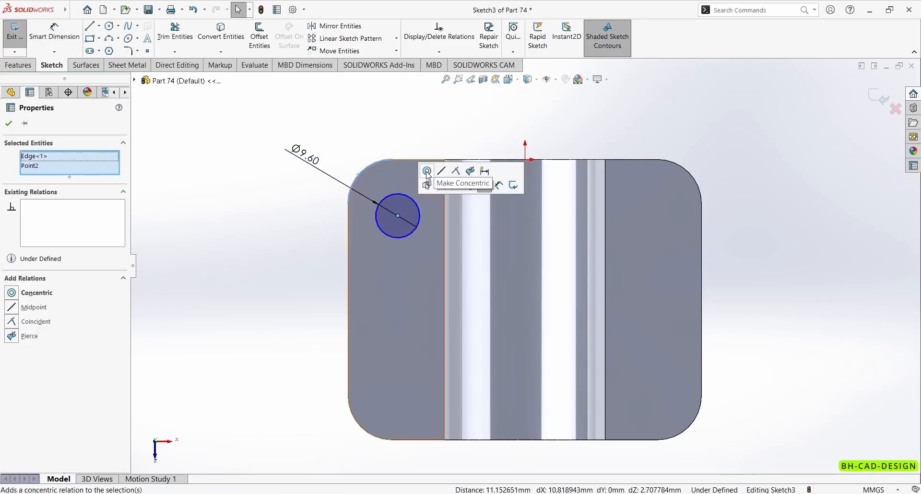
left_click(427, 171)
left_click(220, 174)
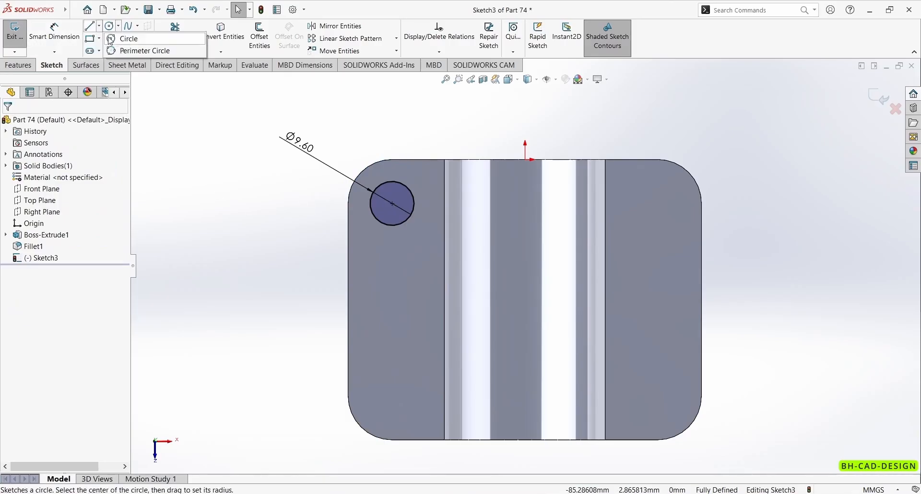
Draw a vertical centerline down from the origin and a horizontal centerline joining the midpoints of the plate's two side edges.
left_click(99, 37)
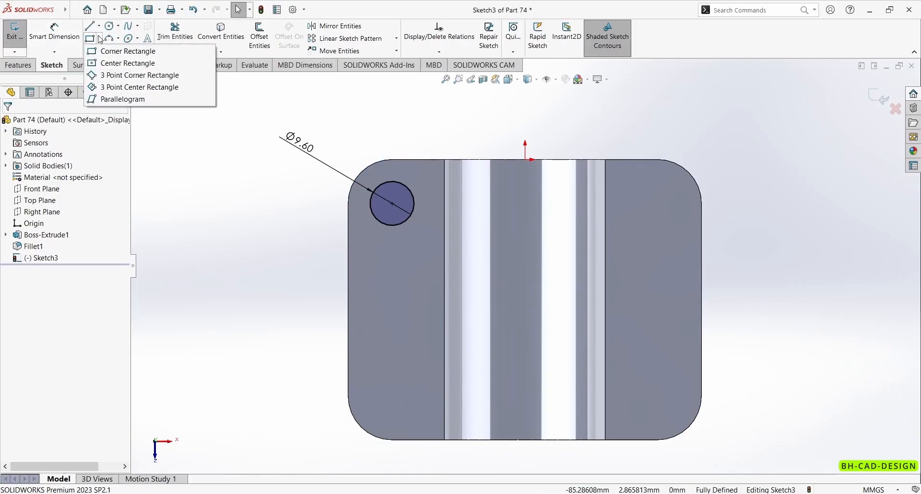
left_click(100, 26)
left_click(109, 49)
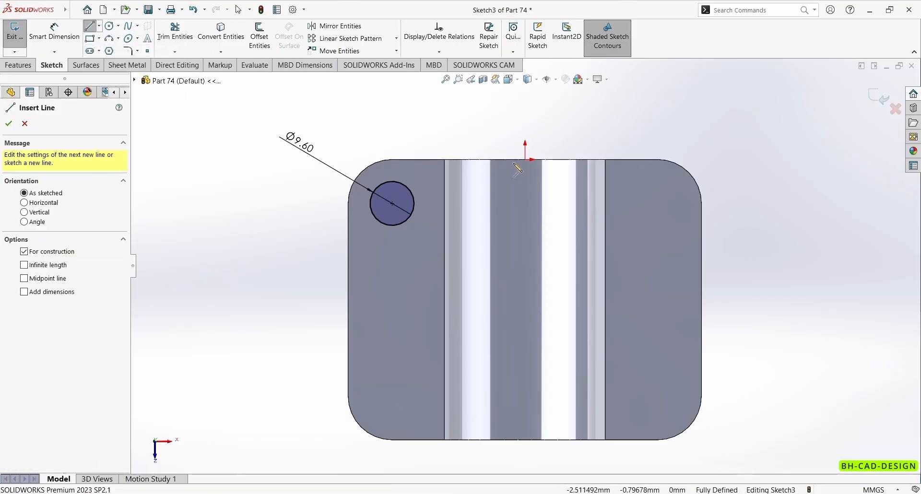
left_click(525, 159)
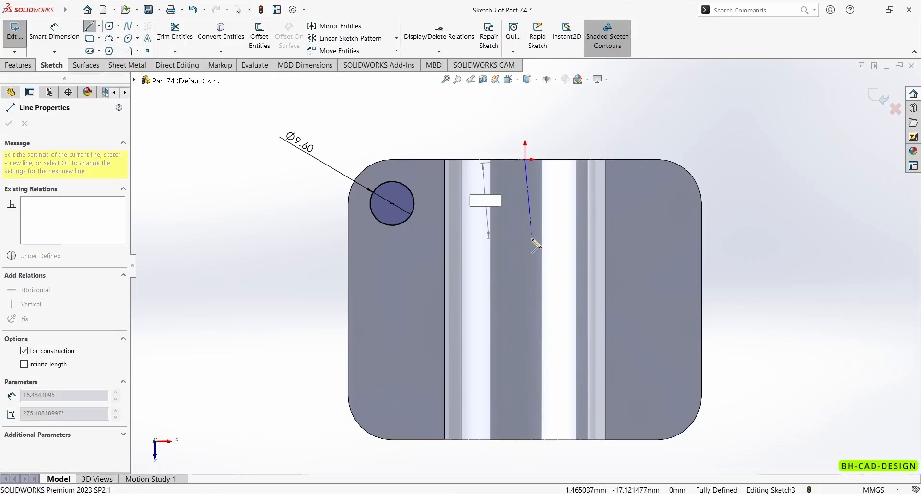
double_click(525, 328)
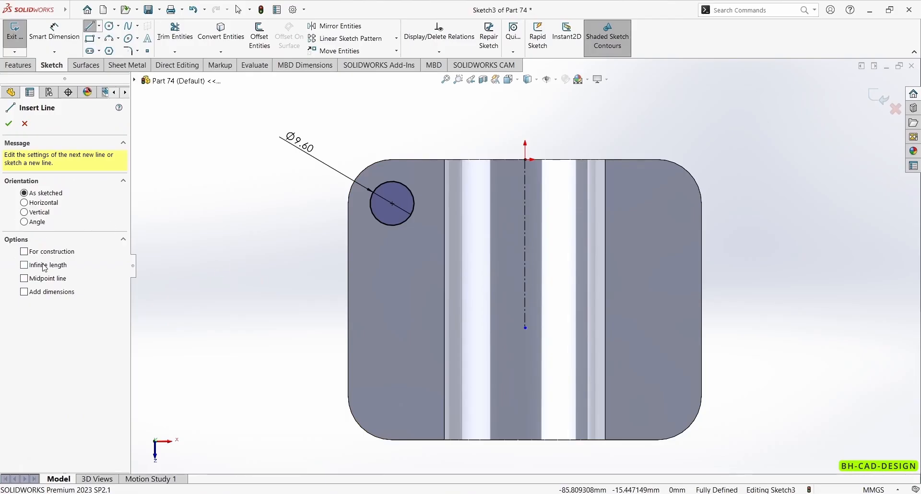
left_click(347, 300)
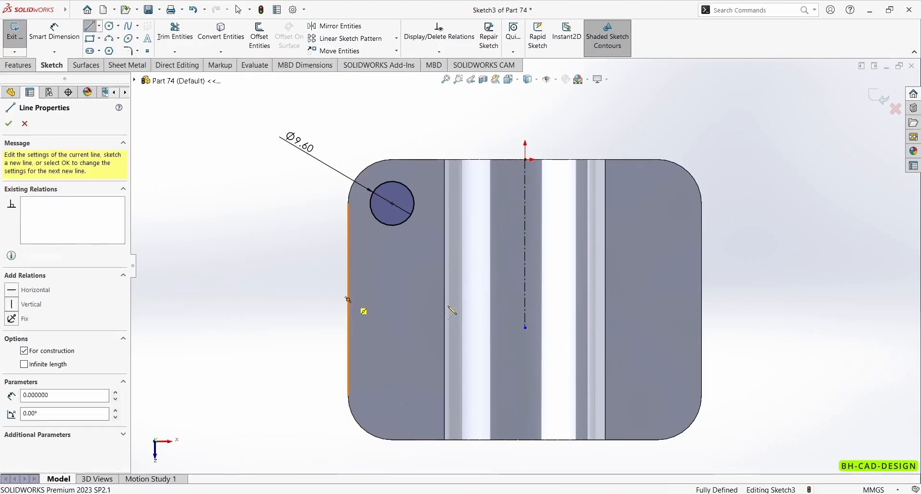
left_click(702, 300)
key("Escape")
Mirror the corner circle about the vertical centerline.
left_click(376, 217)
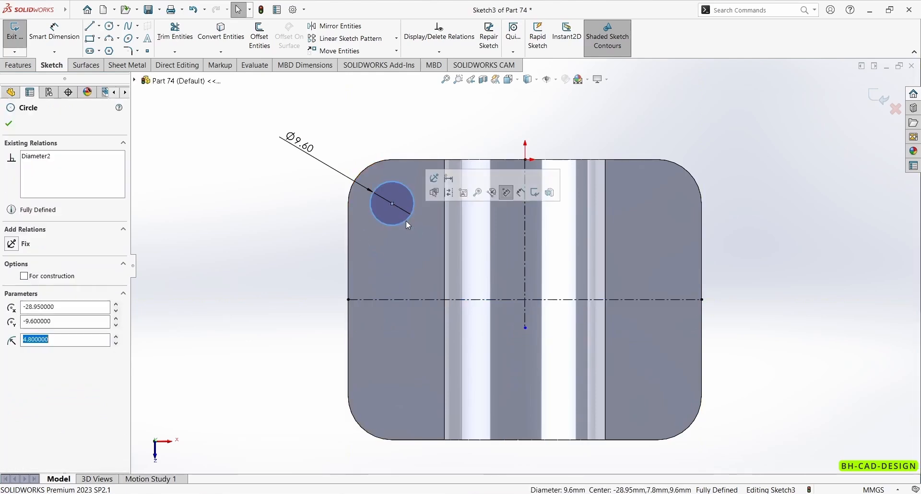
left_click(336, 26)
left_click(78, 264)
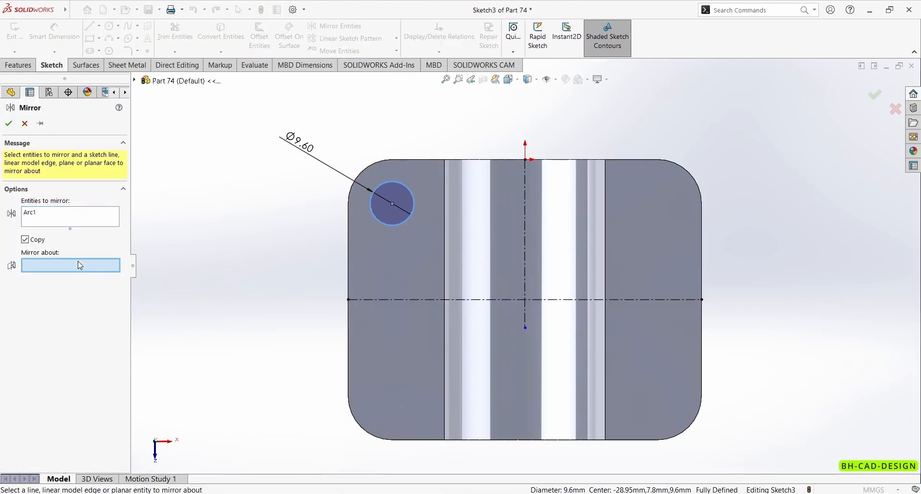
left_click(525, 281)
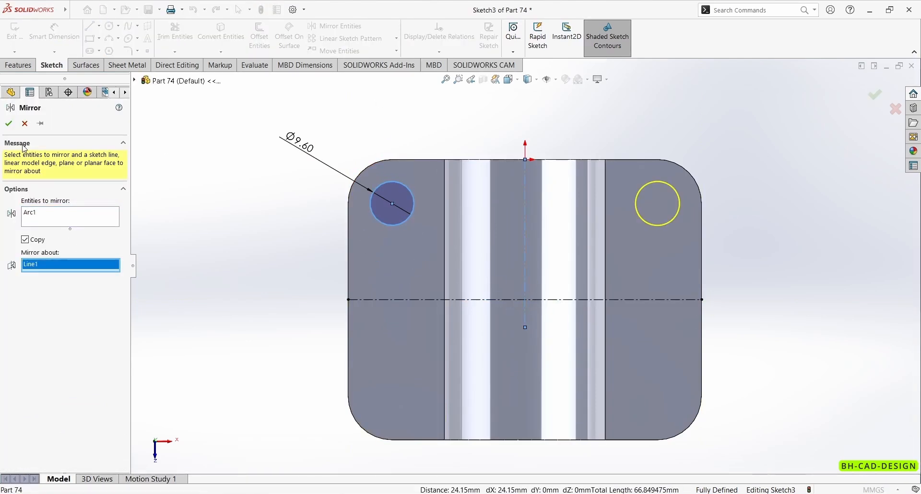
left_click(8, 123)
Mirror both upper circles about the horizontal centerline.
left_click(406, 220)
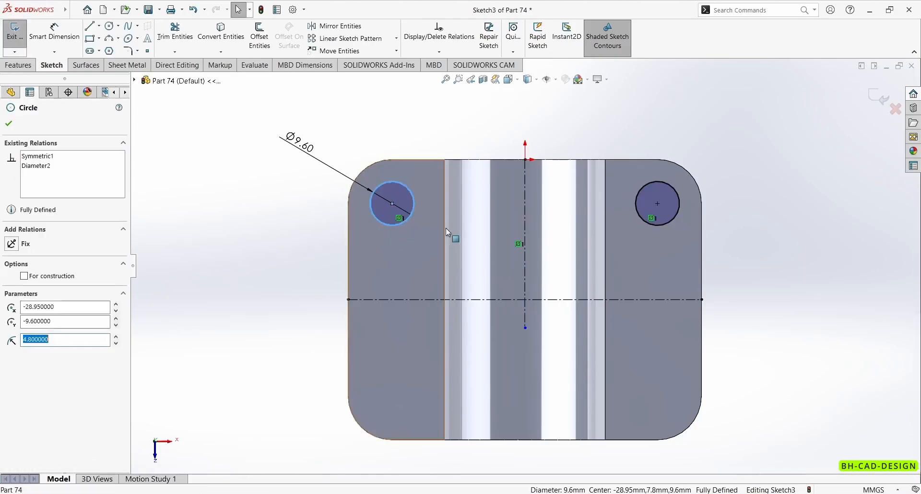
left_click(655, 226, "ctrl")
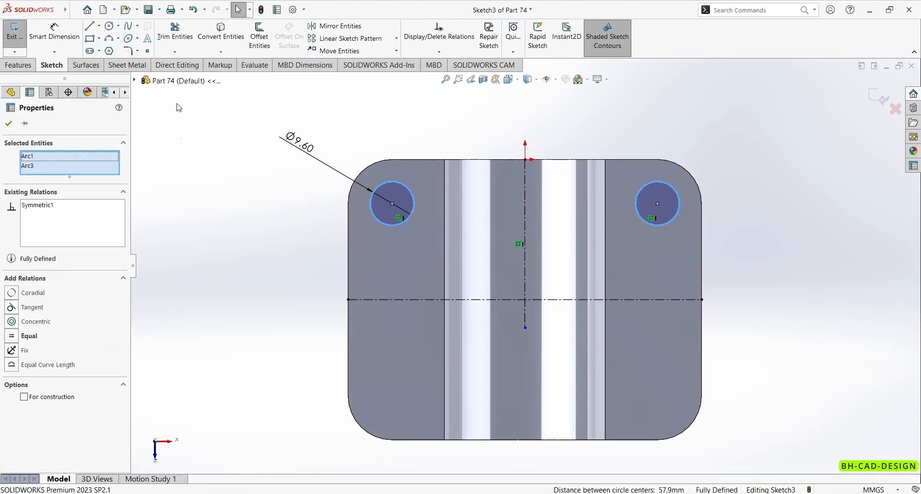
left_click(337, 27)
left_click(86, 269)
left_click(449, 300)
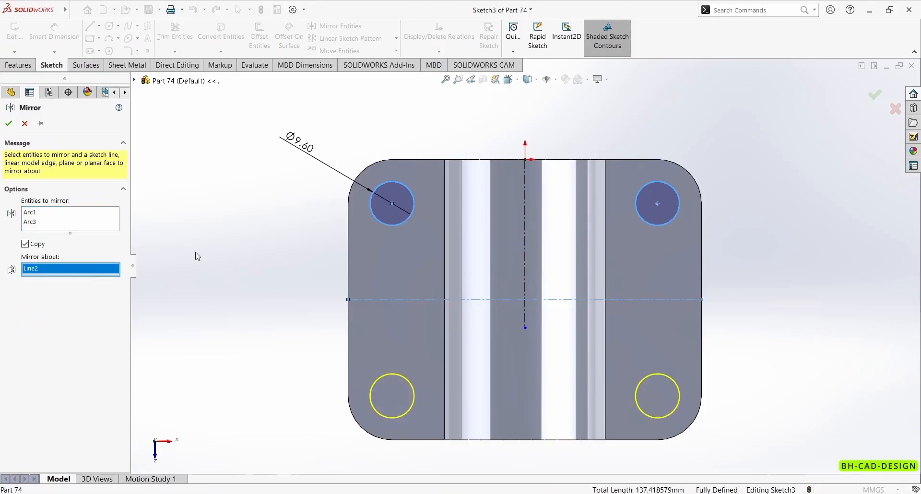
left_click(9, 123)
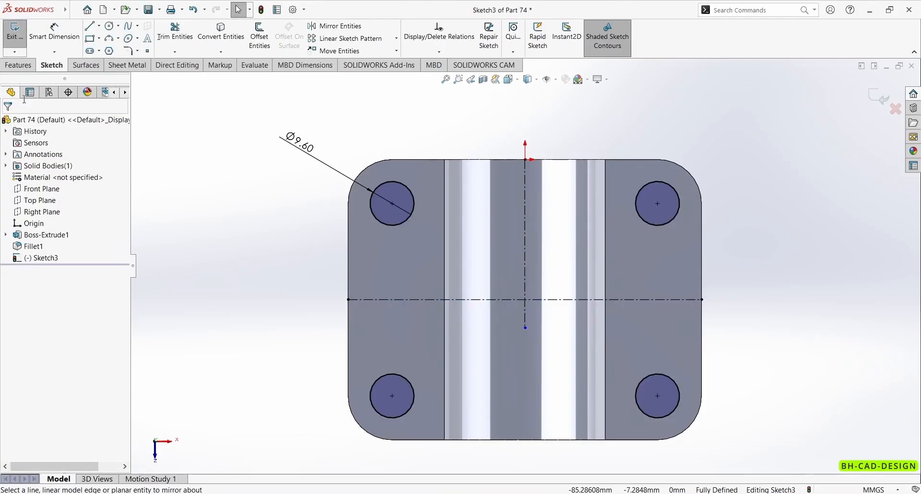
Cut-extrude the four circles through the base plate as corner holes.
left_click(18, 65)
left_click(184, 46)
left_click(67, 190)
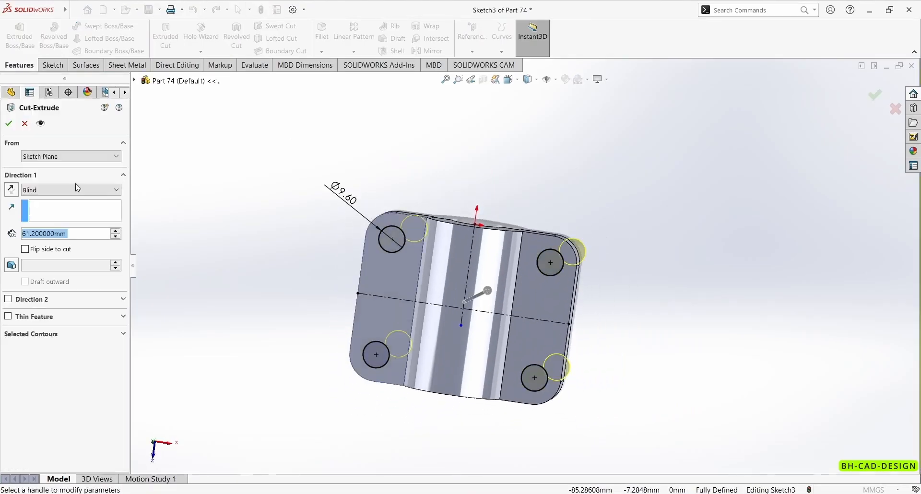
left_click(55, 210)
key("Return")
mouse_move(164, 160)
middle_mouse_down()
mouse_move(286, 218)
mouse_move(265, 236)
mouse_move(267, 219)
middle_mouse_up()
middle_click_drag(378, 321, 374, 320)
scroll(374, 320, "up", 1)
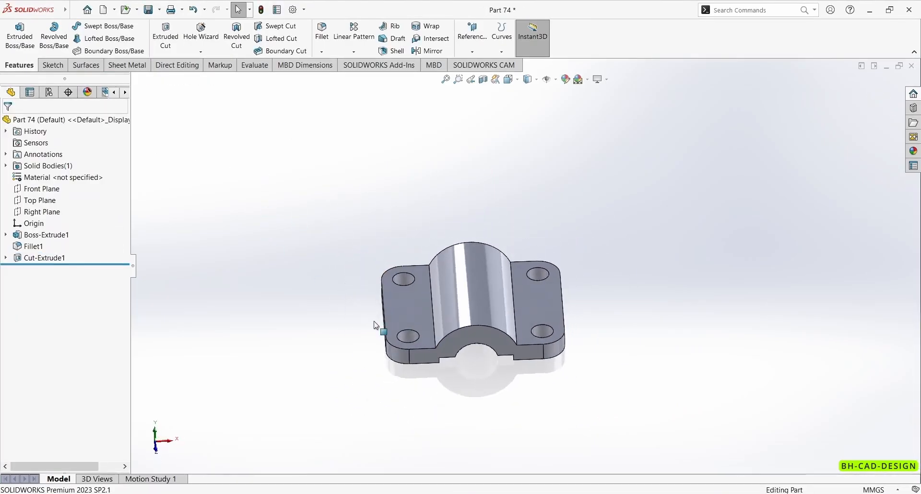
Start a reference plane offset from the base plate's flat underside and flip the offset toward the arched side.
key("alt+Tab")
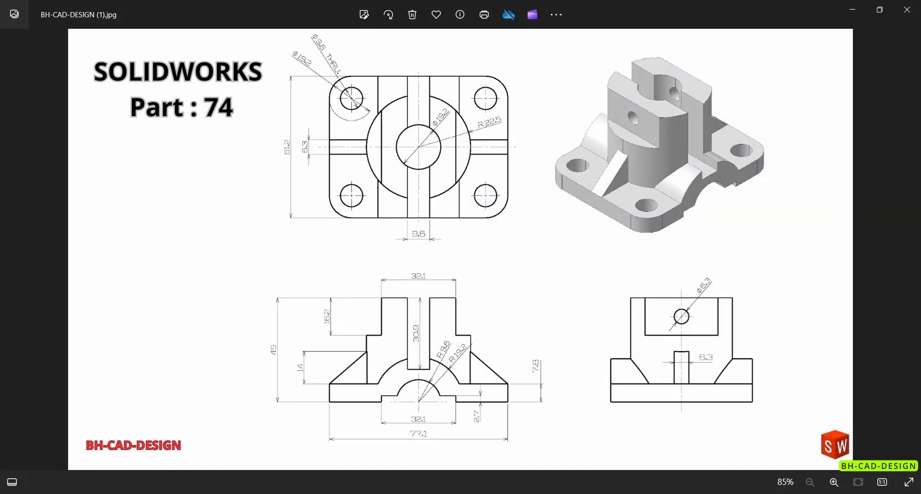
key("alt+Tab")
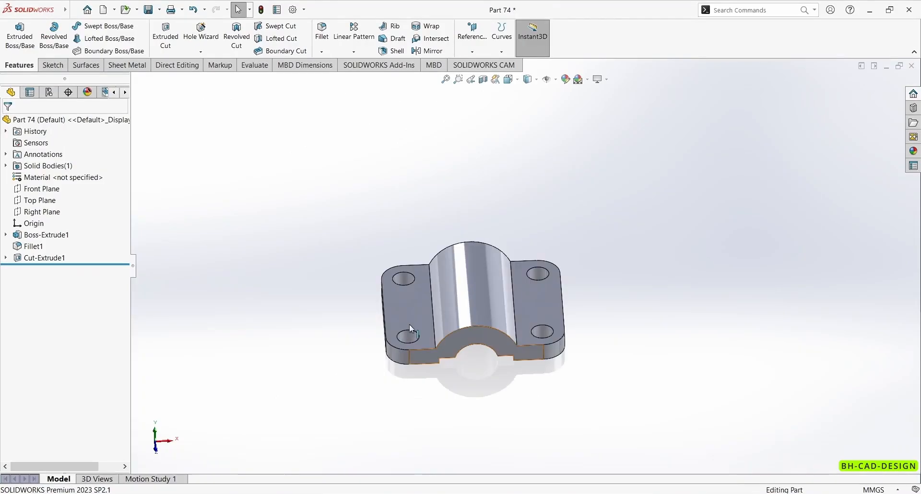
left_click(471, 37)
left_click(474, 66)
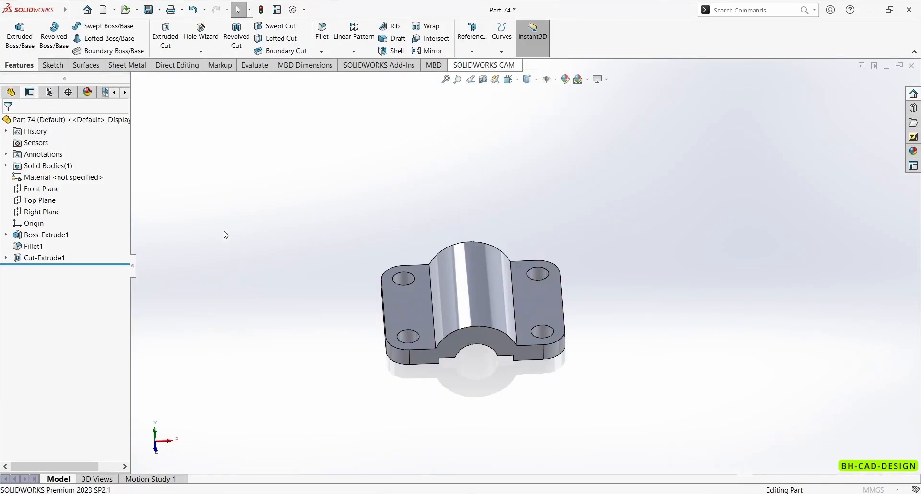
middle_click_drag(247, 259, 372, 126)
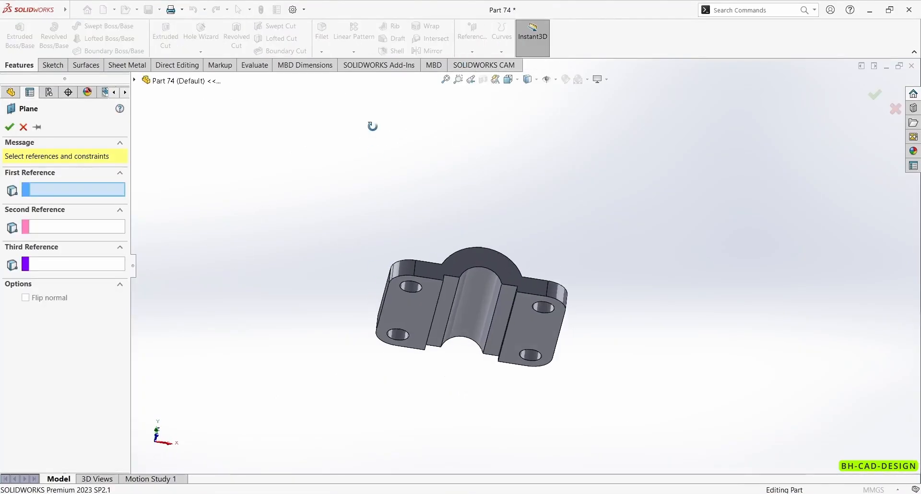
left_click(425, 334)
middle_click_drag(423, 331, 319, 362)
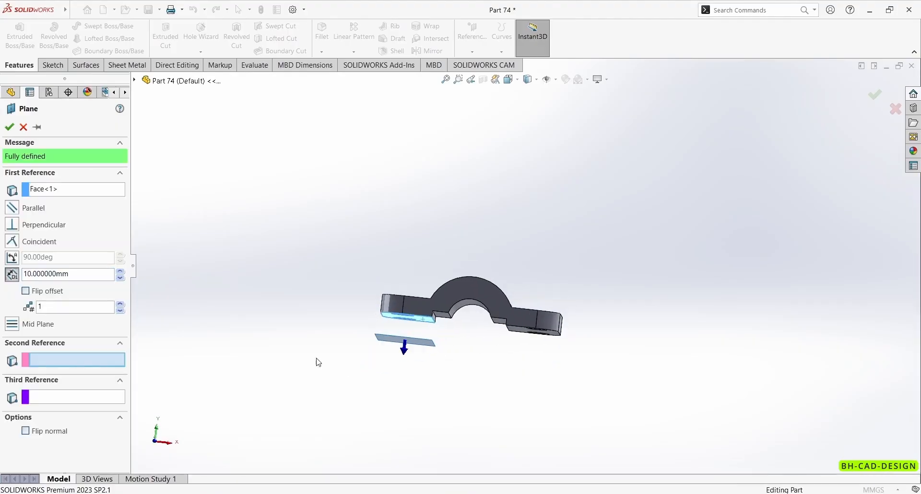
left_click(26, 291)
Set the reference plane's offset to 45 mm as given in the drawing and create the plane.
key("alt+Tab")
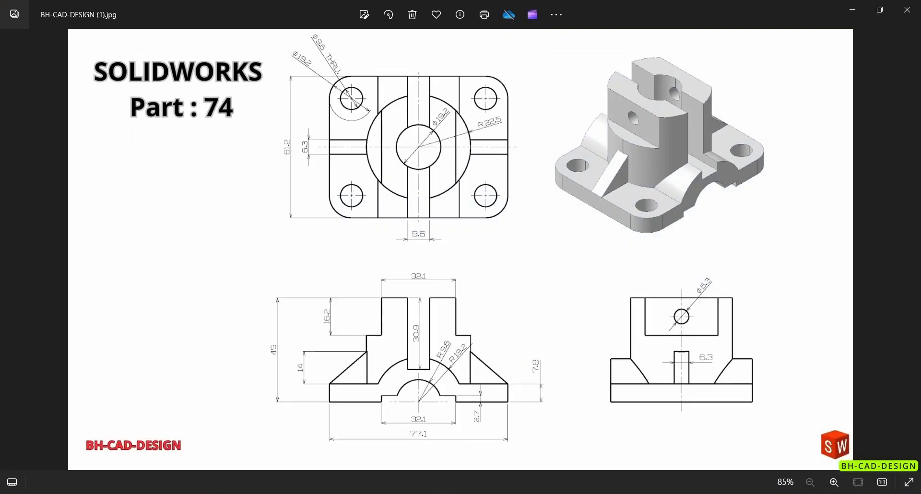
key("alt+Tab")
left_click_drag(80, 274, 0, 279)
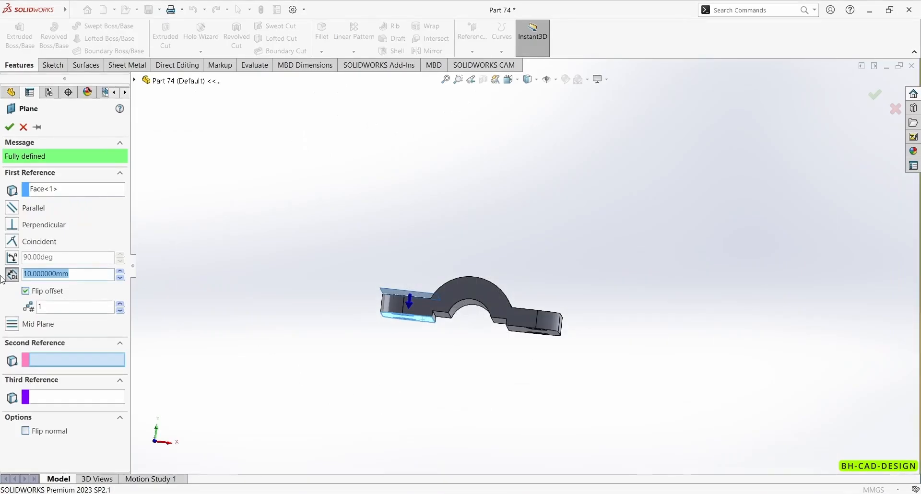
key("Return")
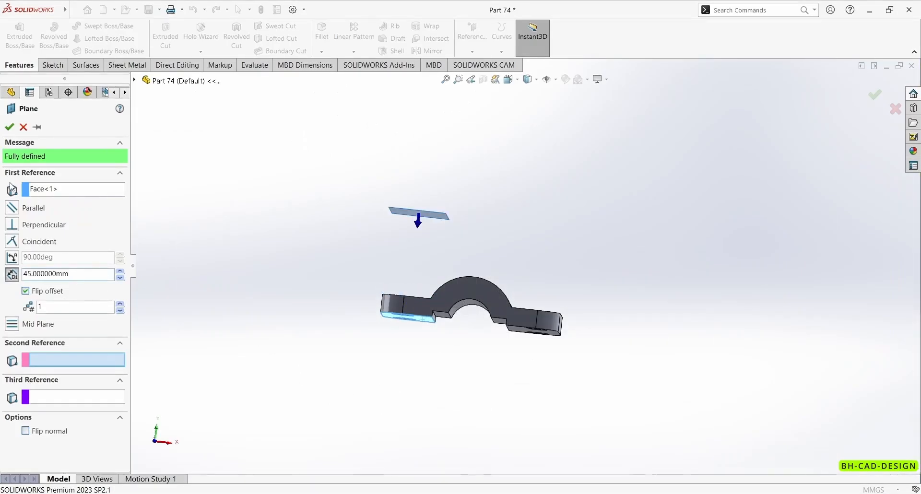
left_click(9, 126)
Start a sketch on the new offset plane and draw a circle over the middle of the arch, centered directly below the origin.
middle_click_drag(378, 205, 408, 273)
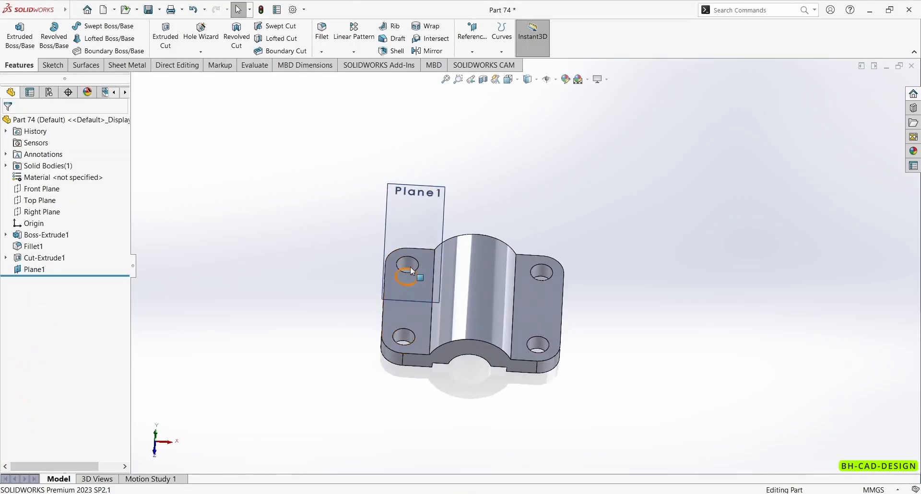
left_click(421, 220)
left_click(450, 193)
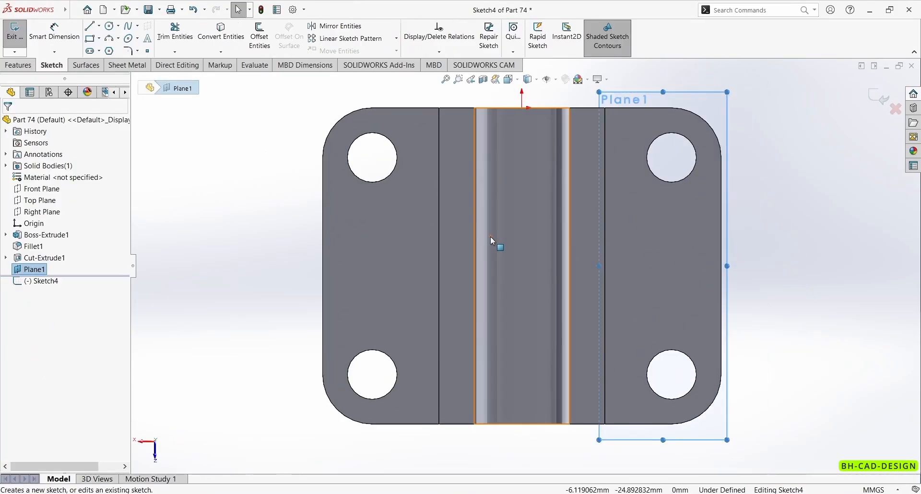
key("ctrl+8")
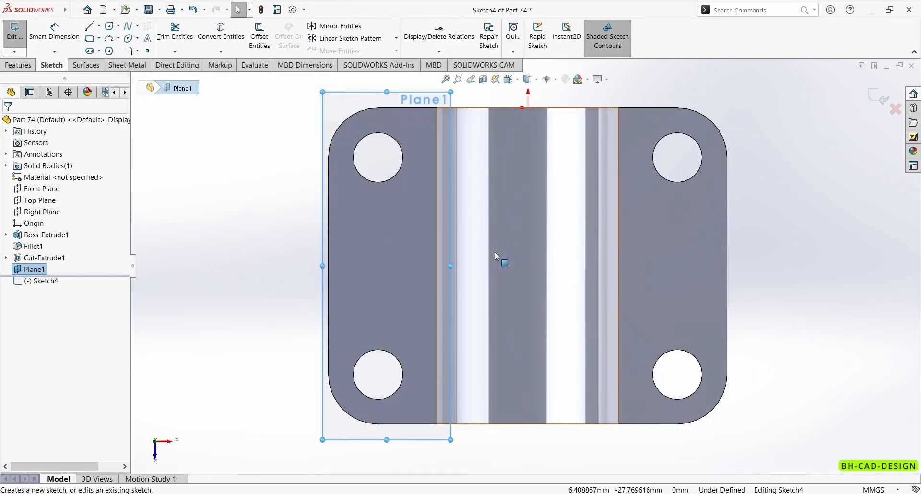
scroll(498, 259, "up", 4)
left_click(75, 10)
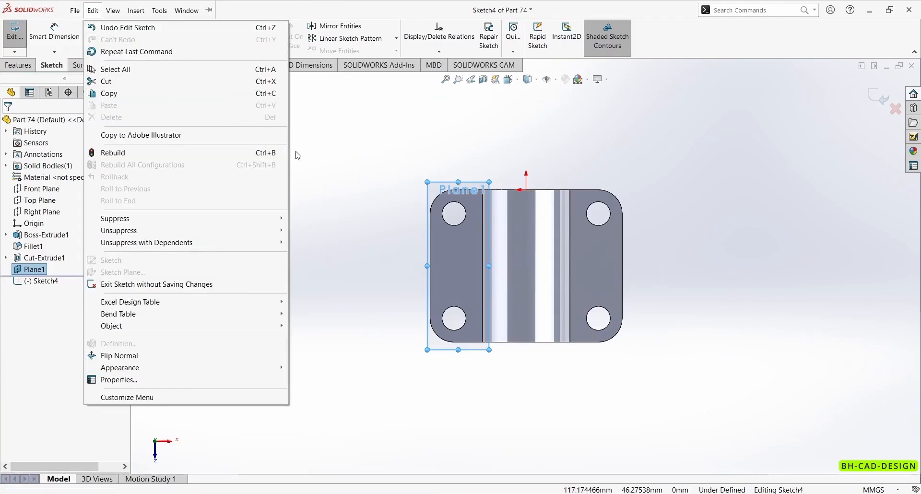
key("Escape")
key("Escape")
left_click(110, 27)
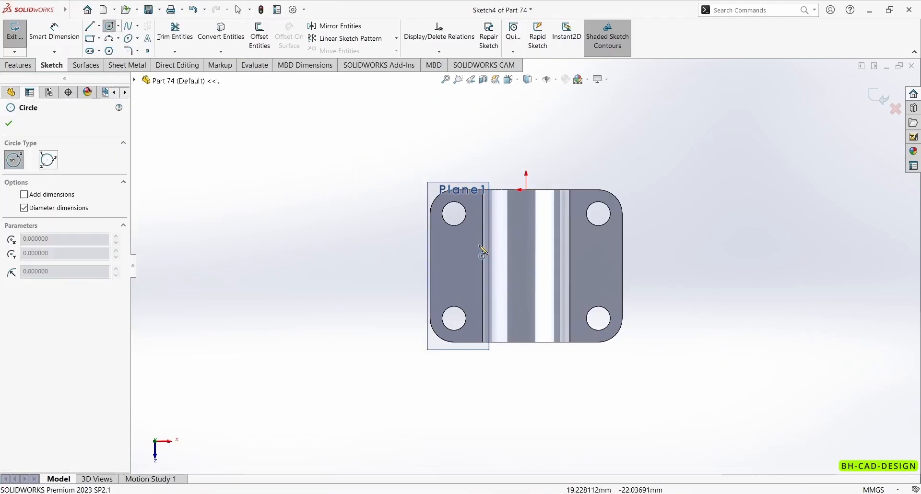
left_click(526, 271)
left_click(547, 236)
Check the drawing and dimension the central circle's diameter as 22.5 mm.
left_click(487, 493)
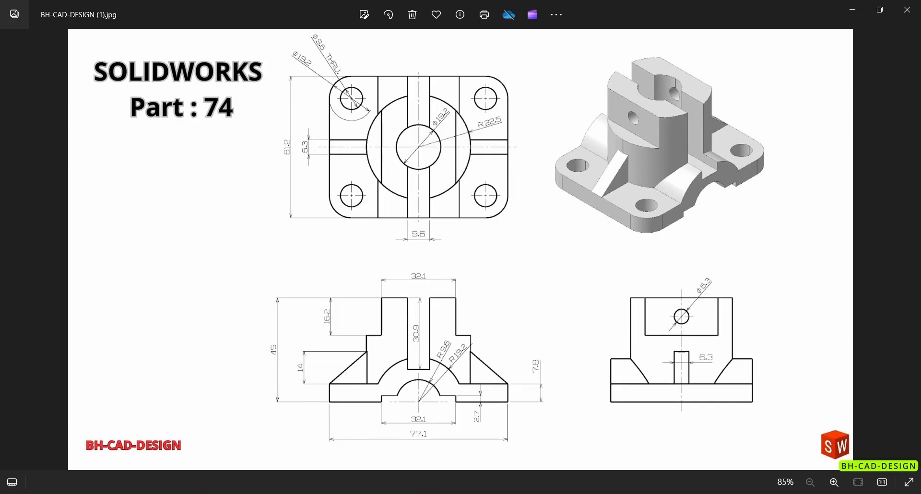
left_click(506, 493)
right_click_drag(707, 246, 708, 213)
left_click(562, 286)
left_click(657, 258)
type("22.5")
key("Return")
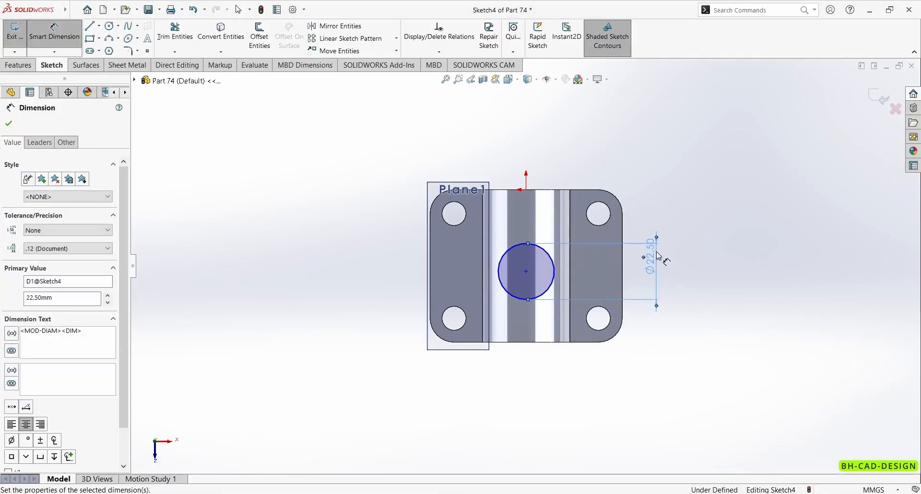
Recheck the drawing and set the central circle's diameter to 45 mm.
left_click(449, 493)
left_click(504, 493)
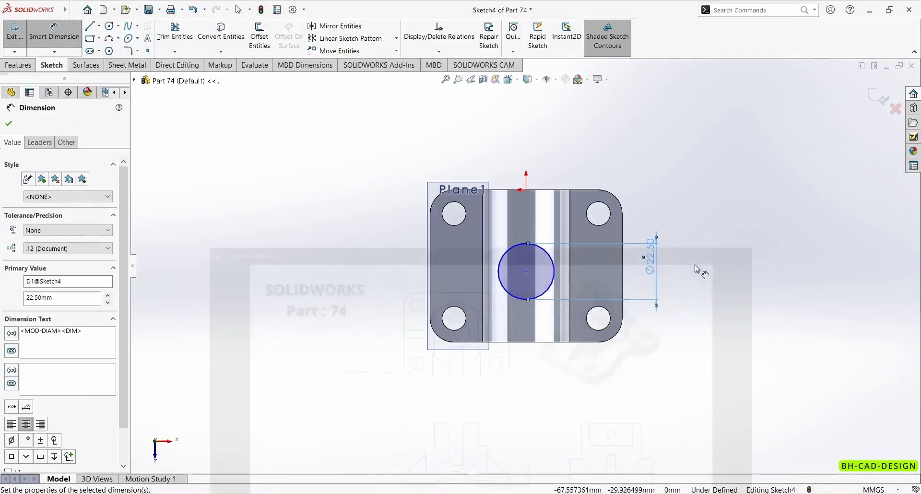
double_click(659, 260)
type("45")
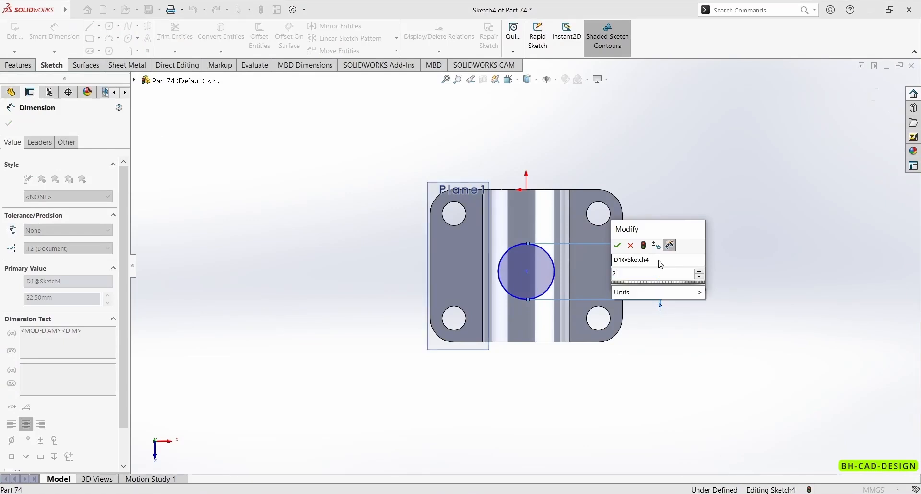
key("Return")
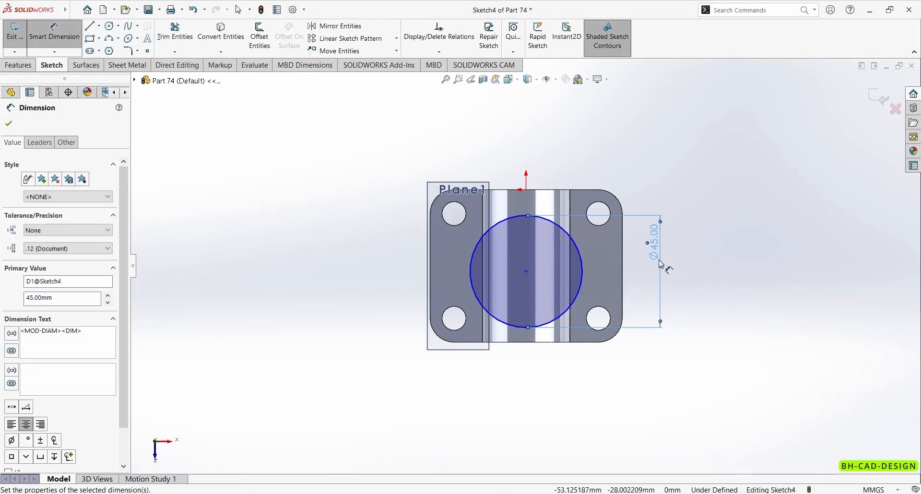
key("Escape")
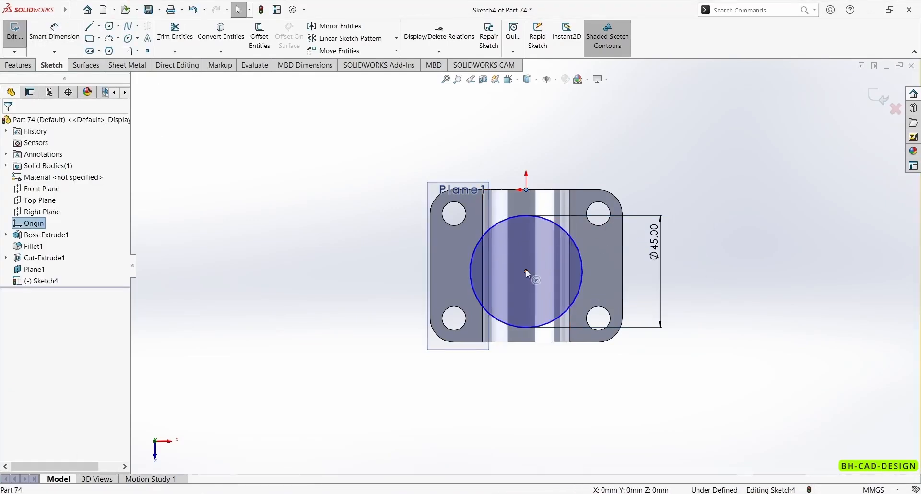
Align the central circle's center vertically with the origin.
left_click(525, 271, "ctrl")
left_click(569, 227)
left_click(446, 153)
Draw a horizontal centerline between the midpoints of the plate's two side edges.
left_click(99, 25)
left_click(112, 47)
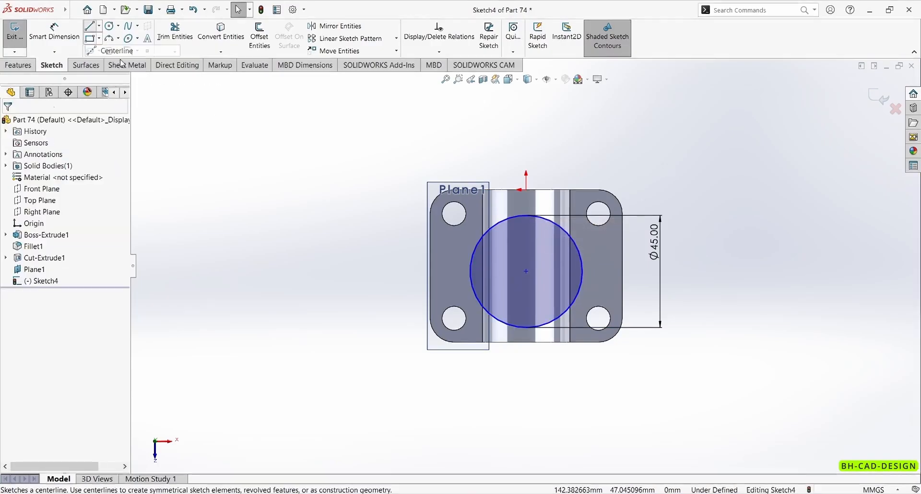
left_click(429, 266)
left_click(622, 266)
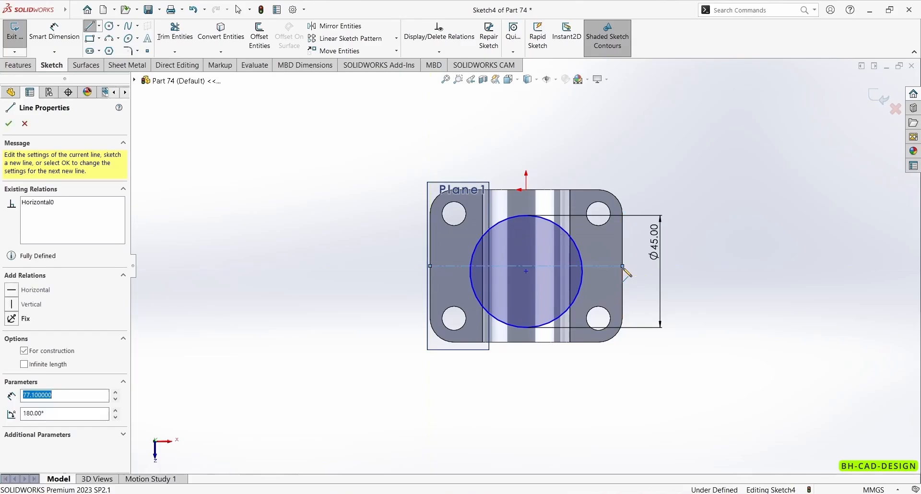
Constrain the central circle's center to the plate's horizontal centerline.
key("Escape")
left_click(526, 271)
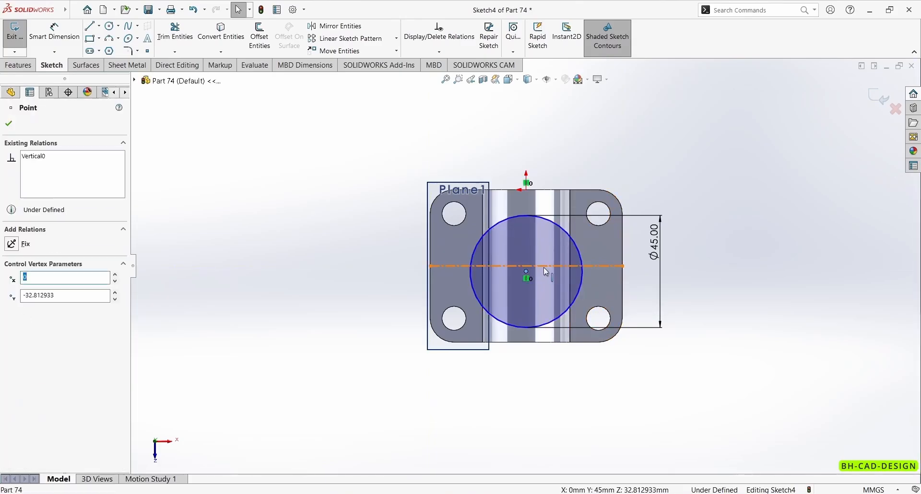
left_click(544, 266, "ctrl")
left_click(619, 230)
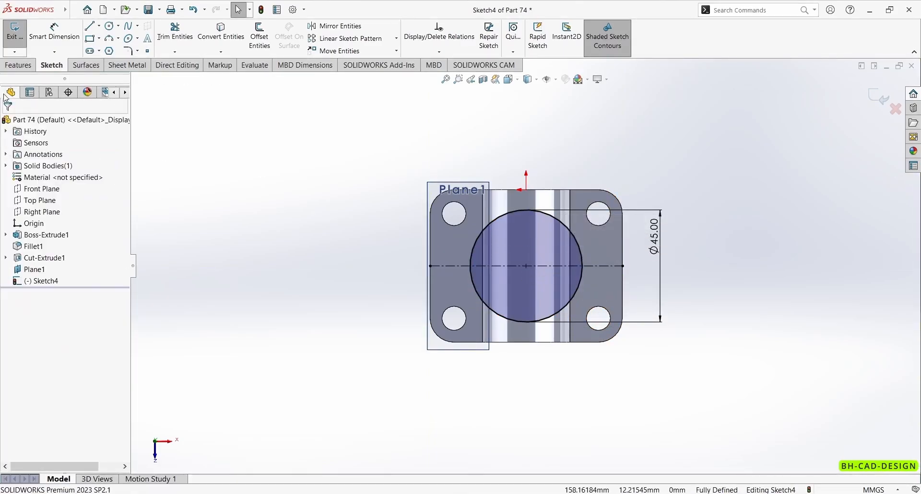
Extrude the 45 mm circle as a boss with the Up To Next end condition, merged with the base.
left_click(18, 64)
left_click(19, 36)
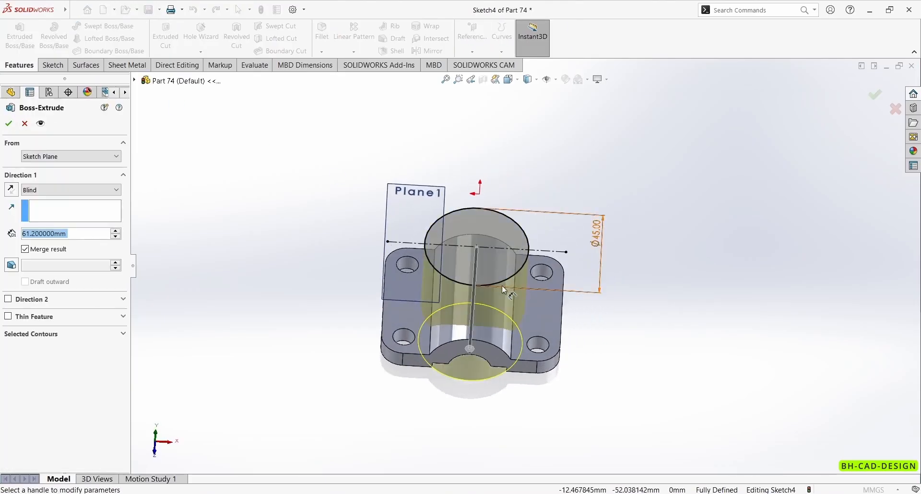
left_click(72, 189)
left_click(51, 211)
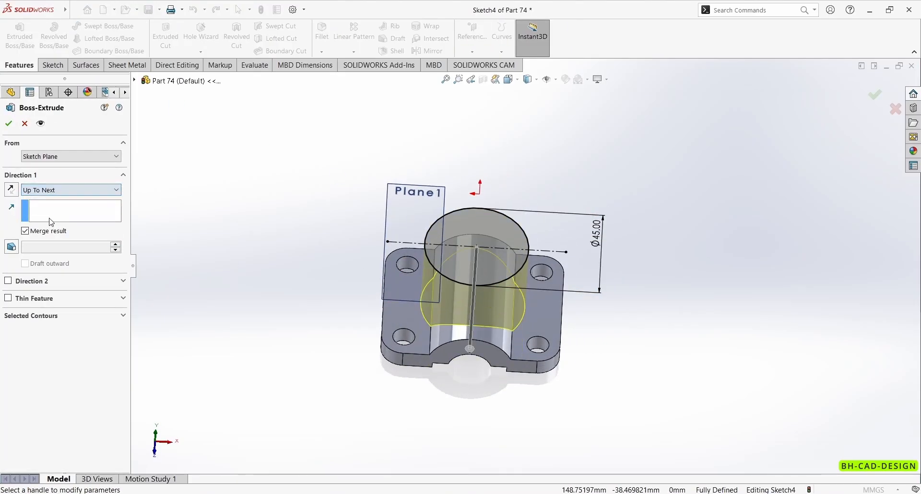
left_click(8, 125)
middle_click_drag(463, 432, 507, 456)
Check the drawing and sketch a concentric circle about 18 mm in diameter on the boss's top face.
key("alt+Tab")
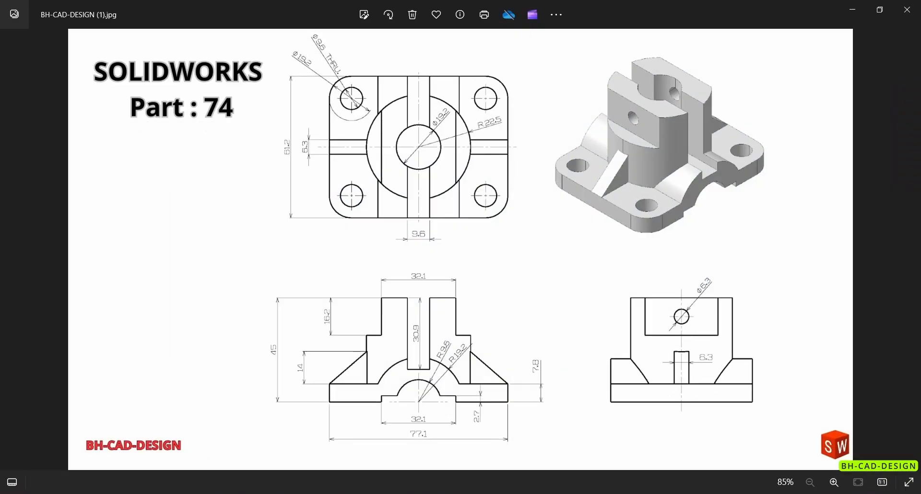
key("alt+Tab")
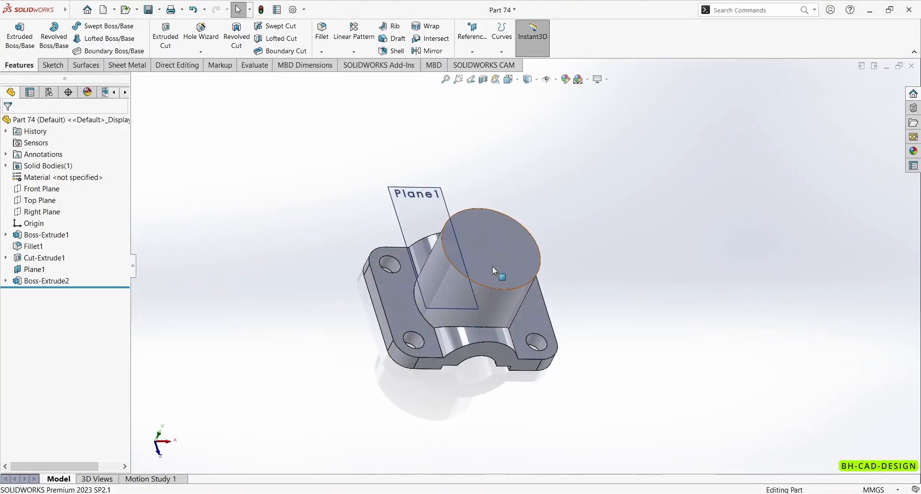
left_click(492, 276)
left_click(535, 235)
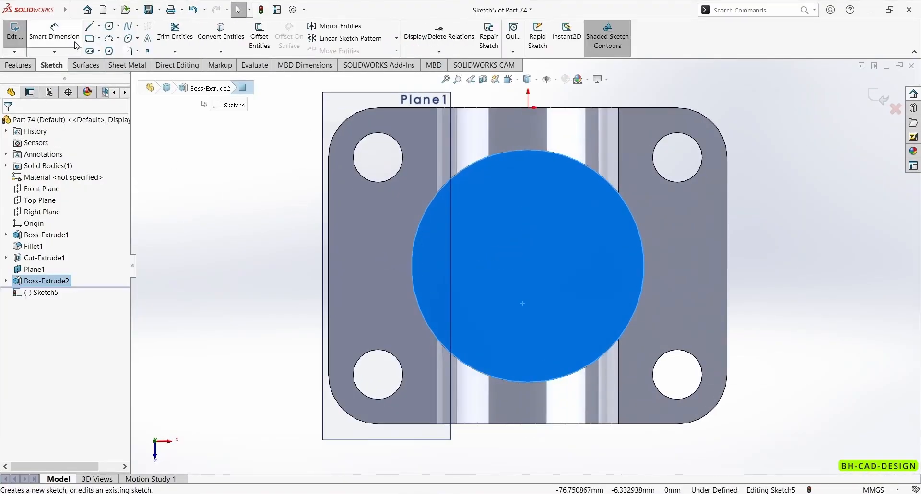
left_click(109, 27)
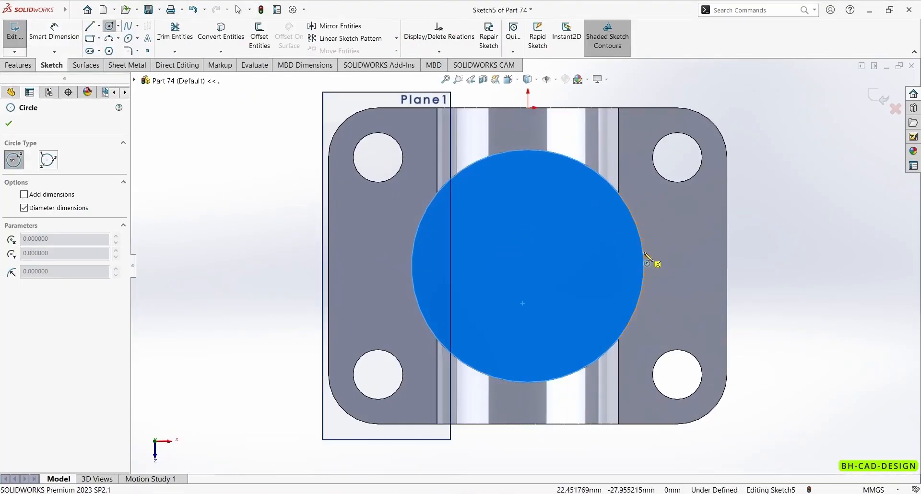
left_click(528, 266)
left_click(566, 239)
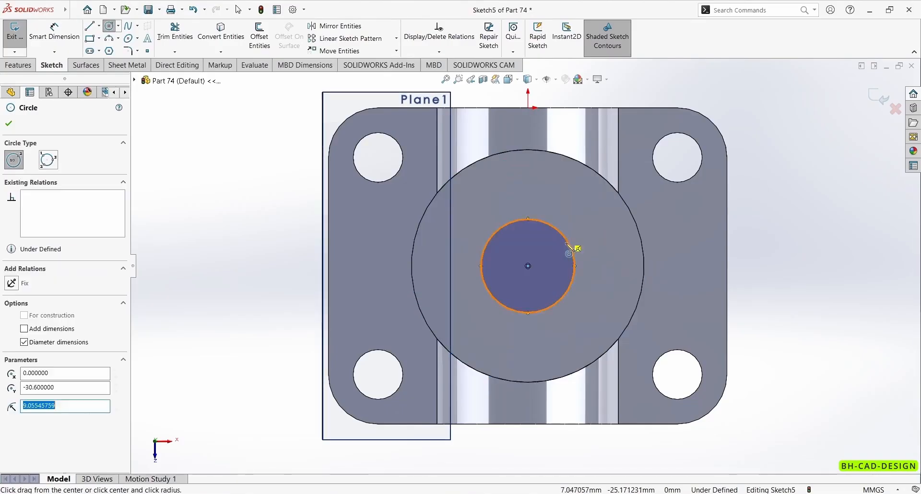
Dimension the inner circle's diameter as 19.2 mm.
right_click_drag(589, 283, 574, 227)
left_click(571, 251)
left_click(778, 189)
type("19.2")
key("Return")
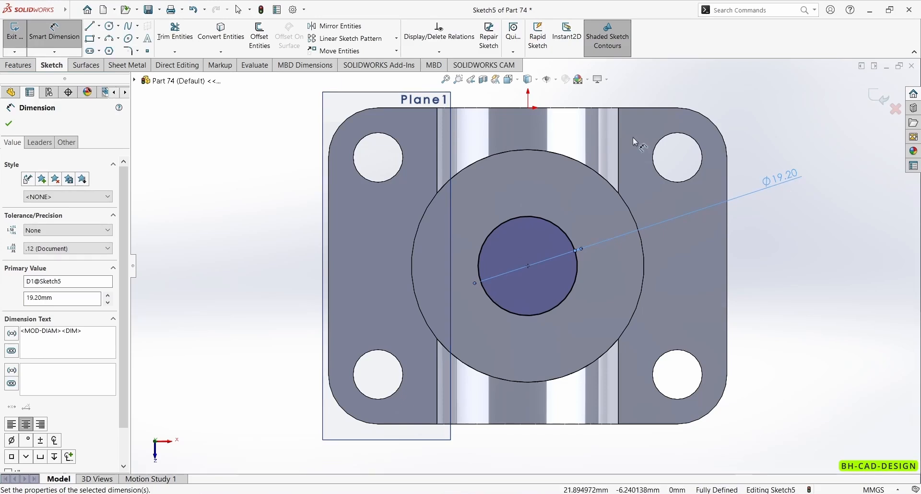
left_click(8, 123)
Cut the 19.2 mm circle with the Through All end condition to bore the central hole.
left_click(22, 68)
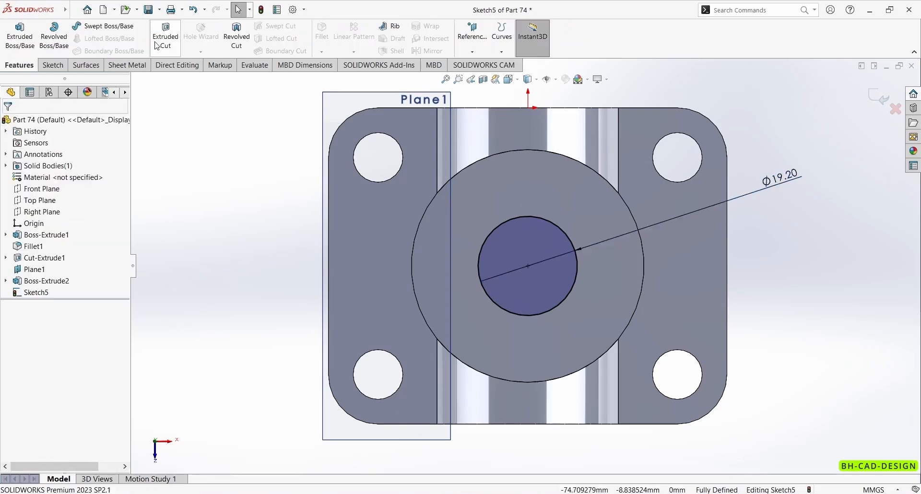
left_click(165, 36)
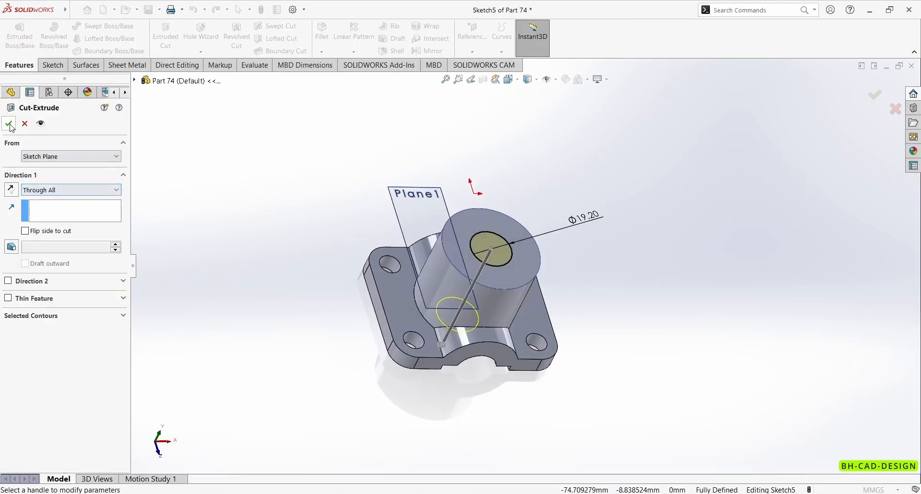
left_click(13, 127)
left_click(153, 145)
middle_click_drag(374, 293, 480, 473)
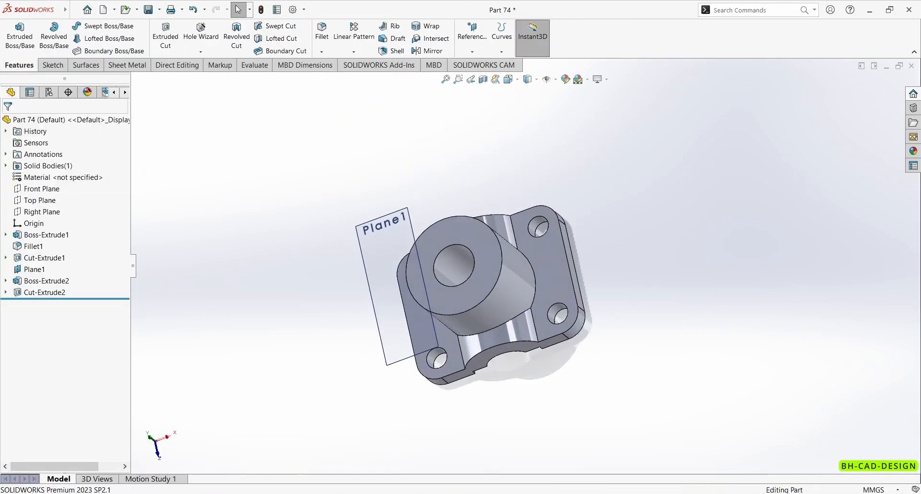
Check the slot dimensions in the drawing and hide Plane1 in the model.
key("alt+Tab")
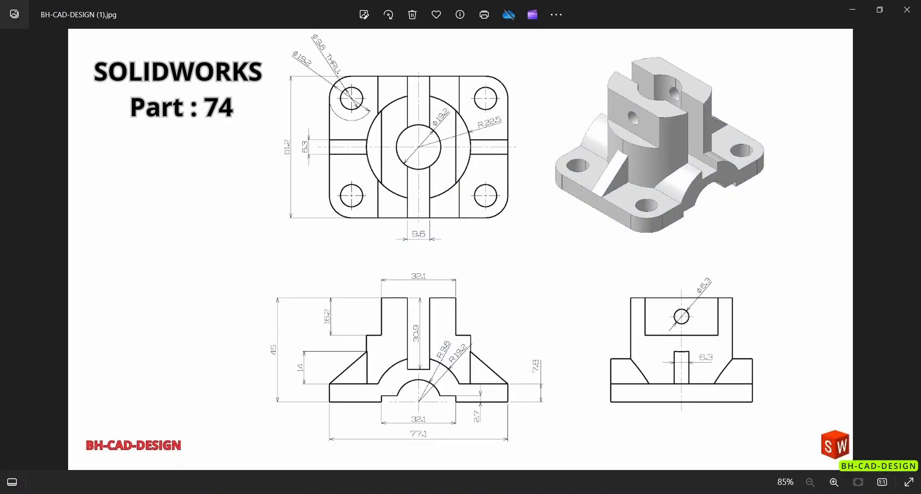
key("alt+Tab")
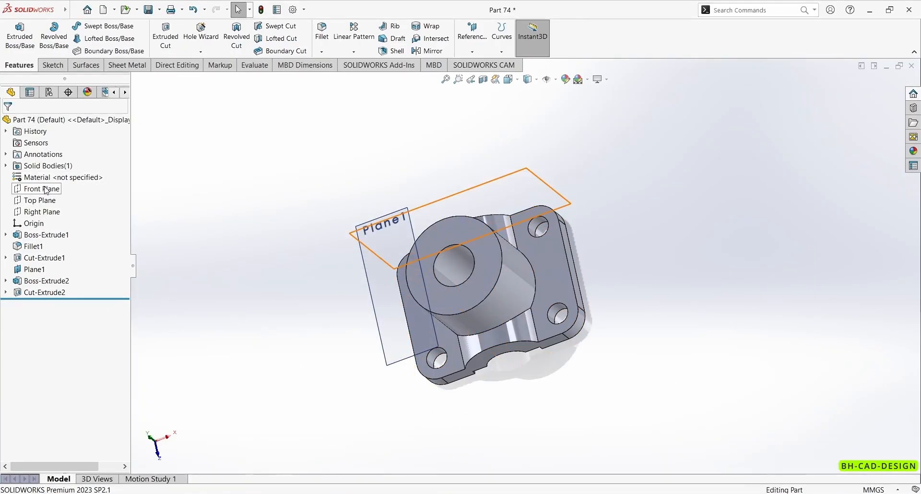
left_click(385, 243)
left_click(446, 215)
Start a sketch on the base's front arched face and draw a vertical centerline from the origin to above the boss.
middle_click_drag(329, 187, 528, 330)
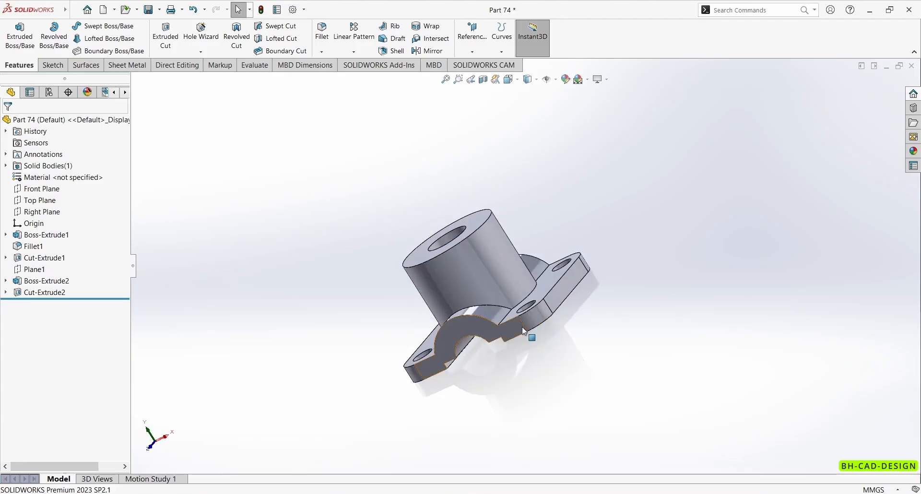
left_click(463, 345)
left_click(518, 323)
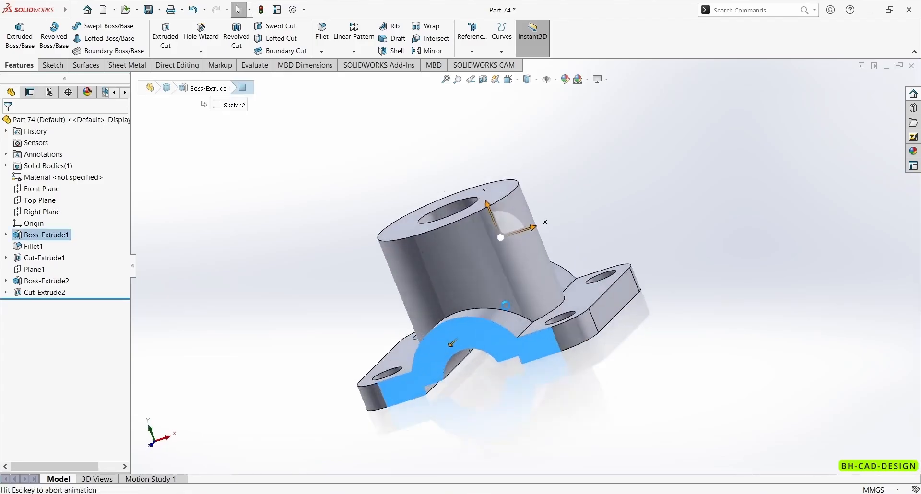
left_click(99, 25)
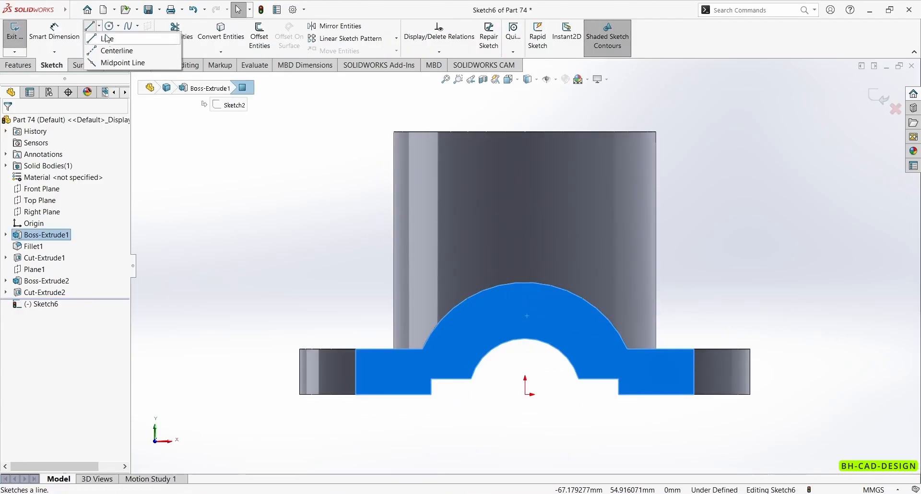
left_click(120, 51)
left_click(525, 394)
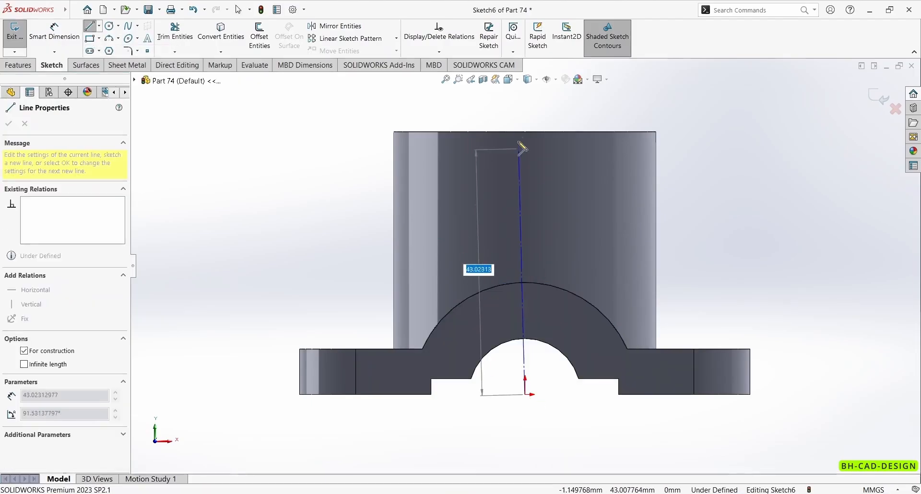
left_click(525, 95)
key("Escape")
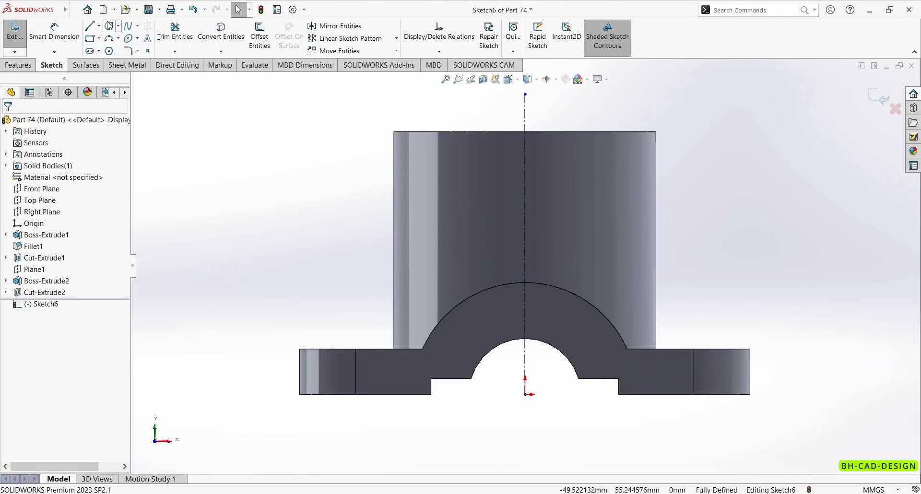
Sketch a rectangle about 9.4 mm wide and 21.5 mm high across the centerline, down from the boss's upper edge.
left_click(96, 43)
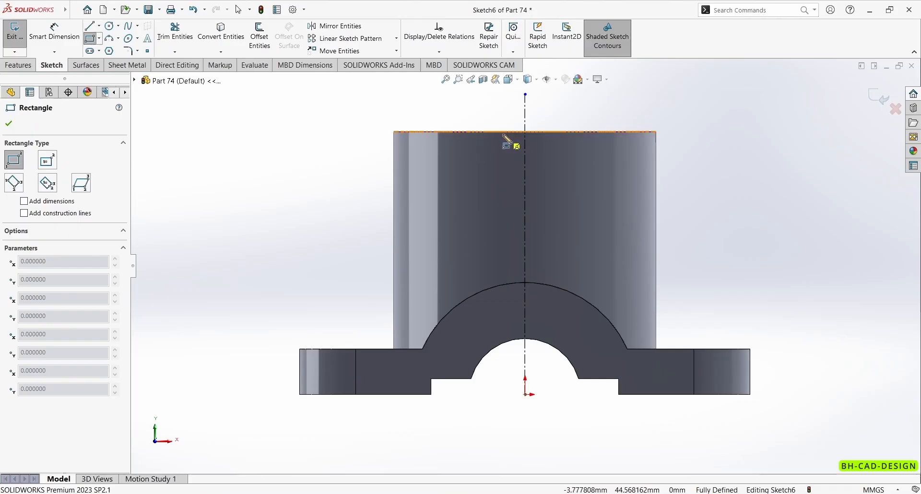
left_click(497, 132)
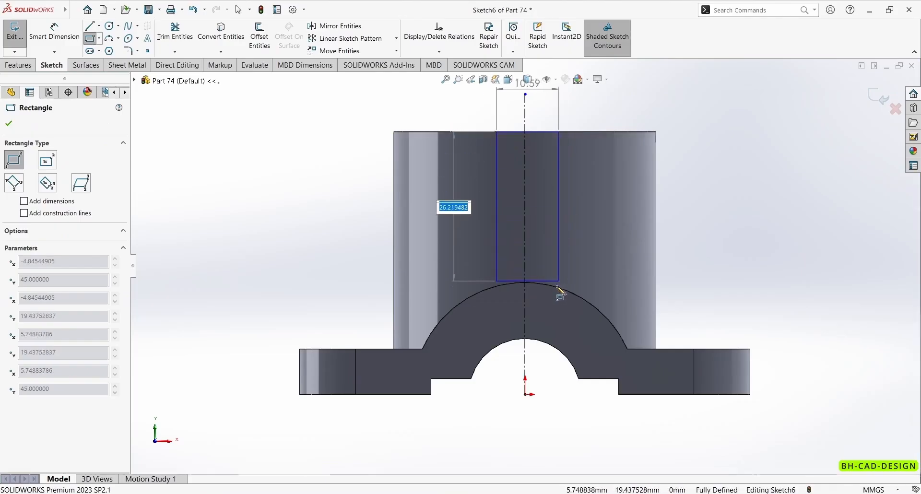
left_click(552, 267)
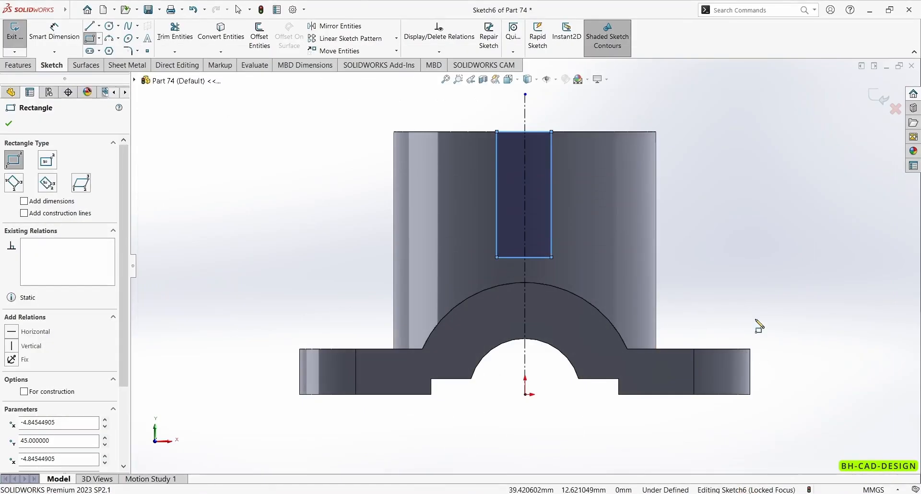
Dimension the slot rectangle's height as 30.9 mm.
left_click(53, 31)
left_click(551, 205)
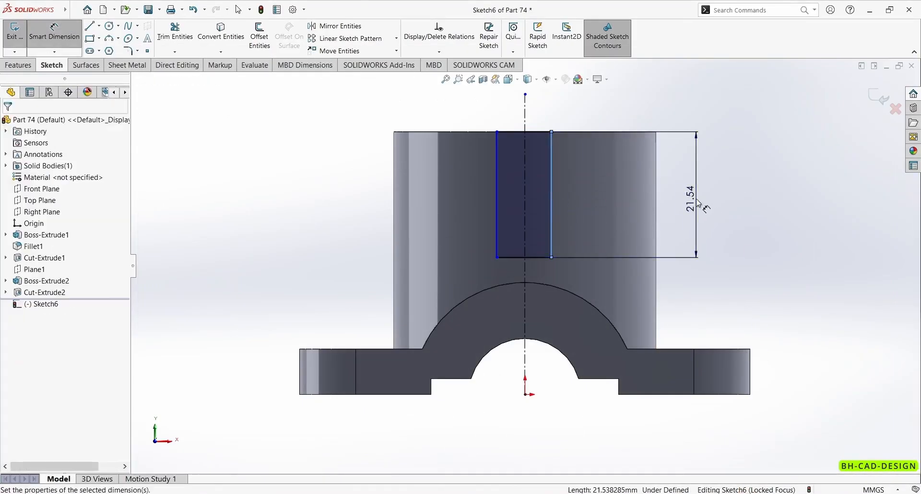
left_click(697, 204)
type("30.9")
key("Return")
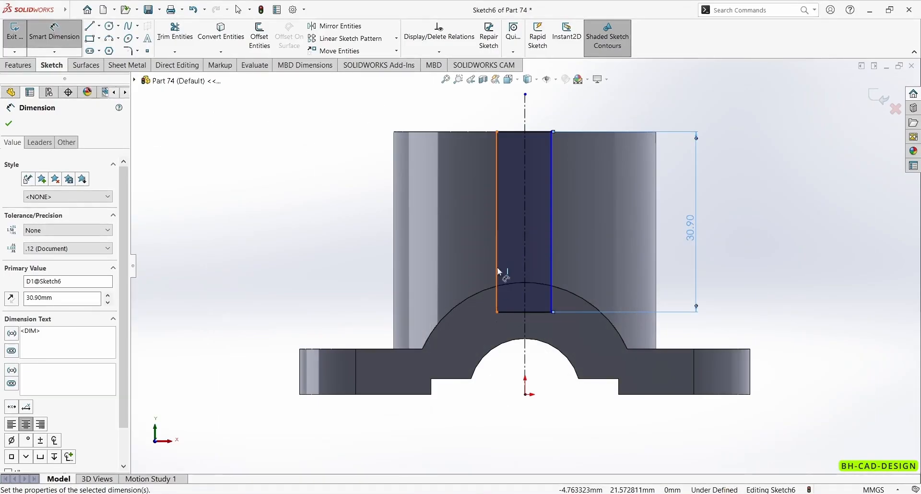
Dimension the slot rectangle's width as 9.6 mm.
left_click(550, 132)
left_click(550, 118)
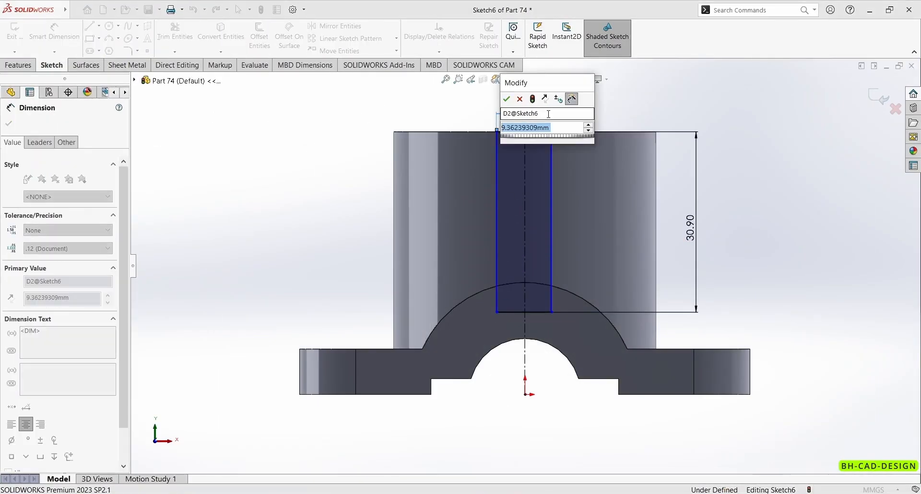
type("9.6")
key("Return")
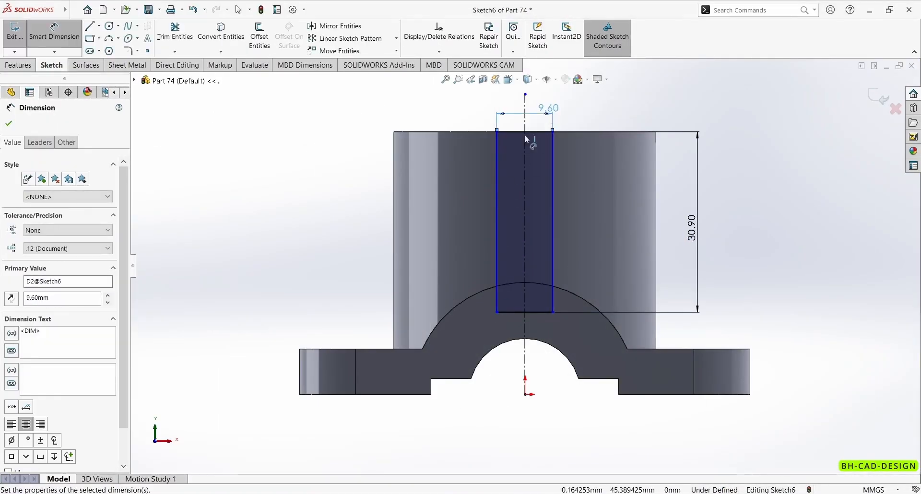
key("Escape")
Make the rectangle's two vertical sides symmetric about the centerline.
left_click(496, 209)
left_click(524, 223, "ctrl")
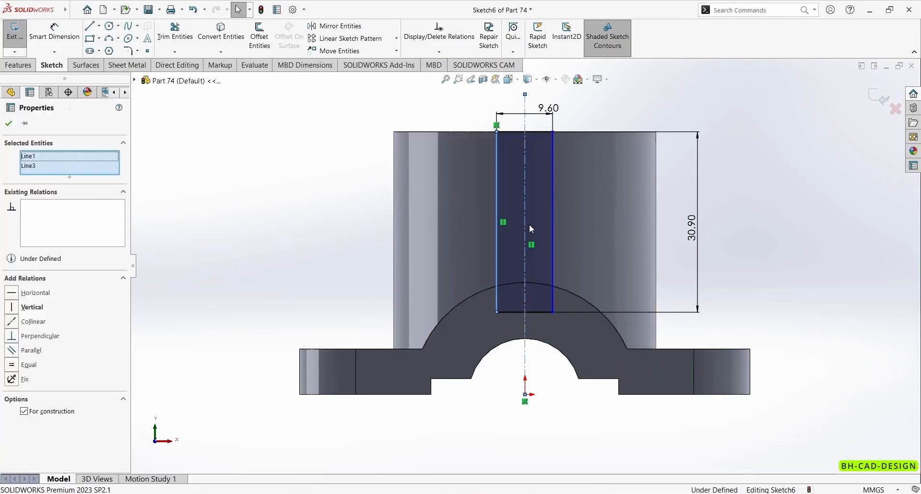
left_click(553, 228, "ctrl")
left_click(655, 187)
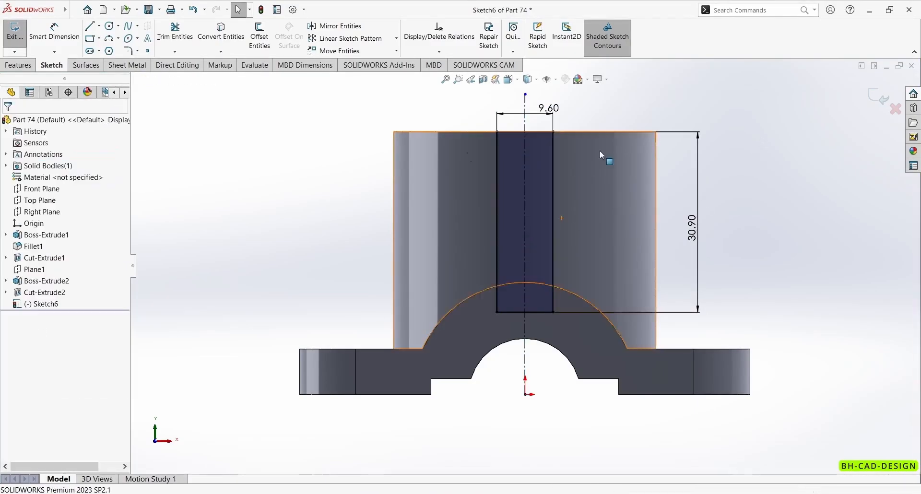
Cut the rectangle through the whole boss with Extruded Cut to form the vertical slot.
left_click(19, 65)
left_click(162, 51)
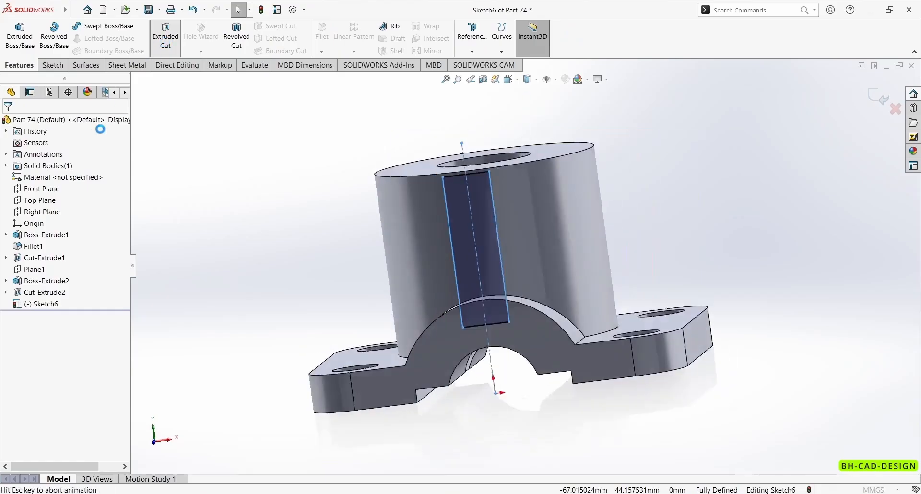
left_click(9, 122)
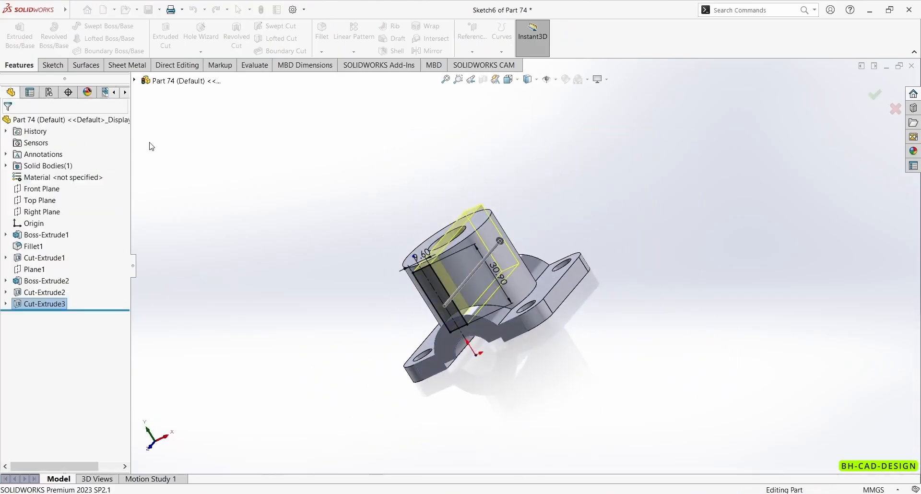
middle_click_drag(319, 179, 371, 181)
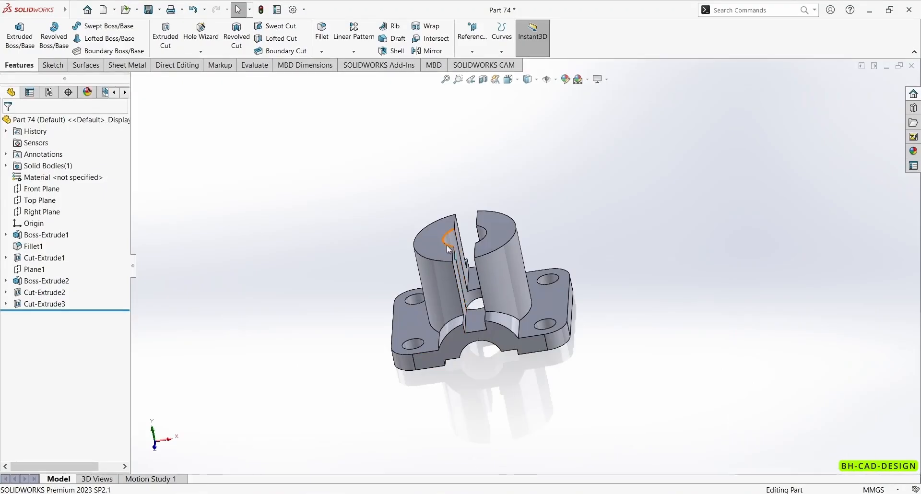
Start a sketch on the boss's top face and draw a chord line about 30.8 mm long across its left side.
left_click(433, 245)
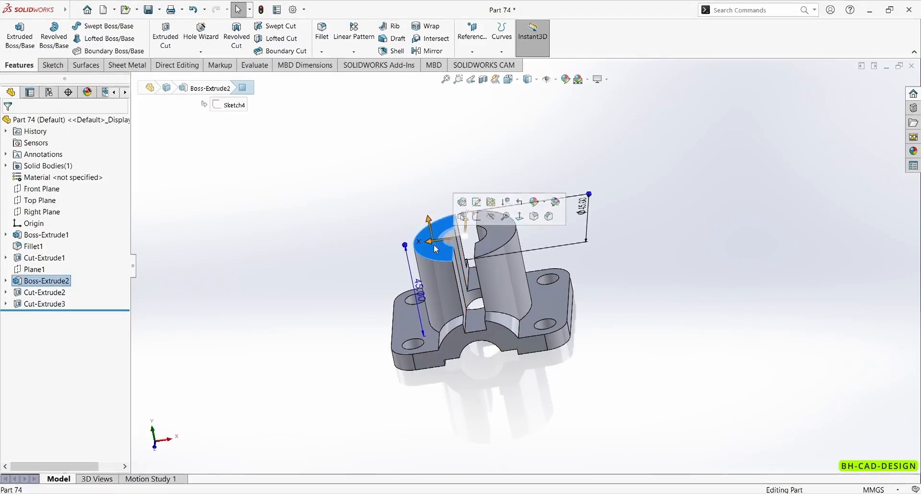
left_click(475, 222)
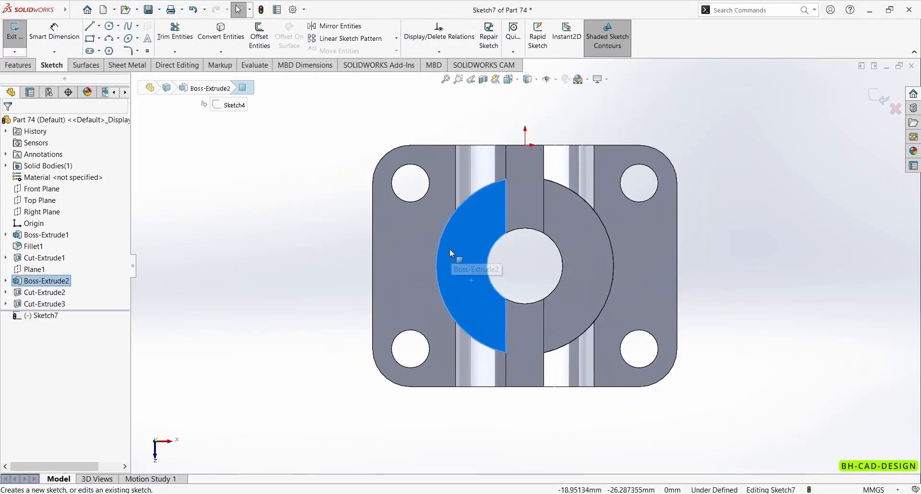
left_click(458, 208)
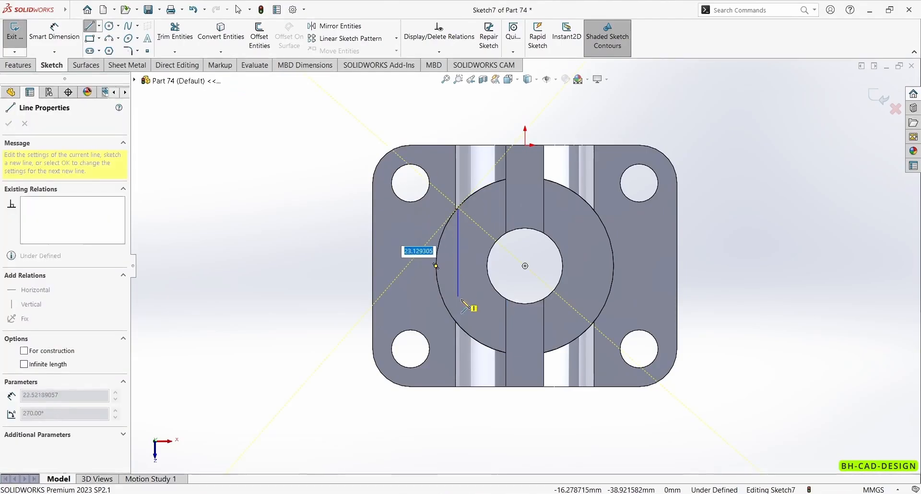
left_click(463, 329)
left_click(55, 32)
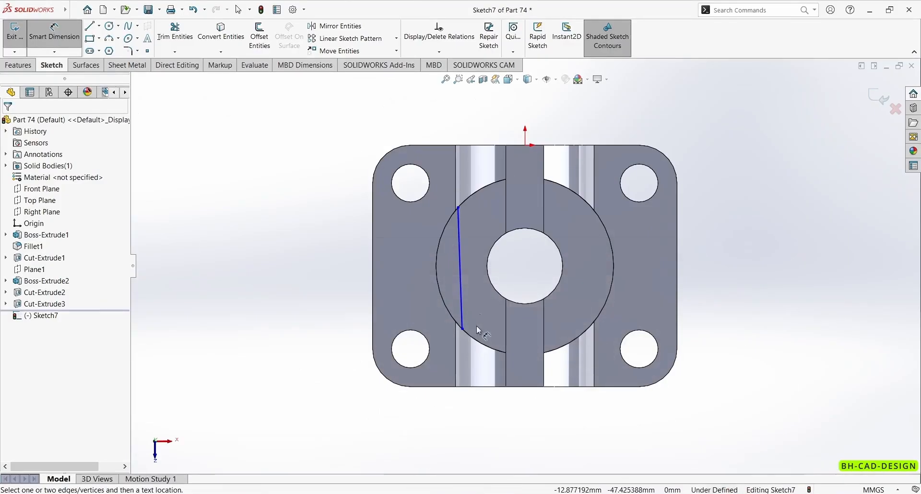
left_click(459, 235)
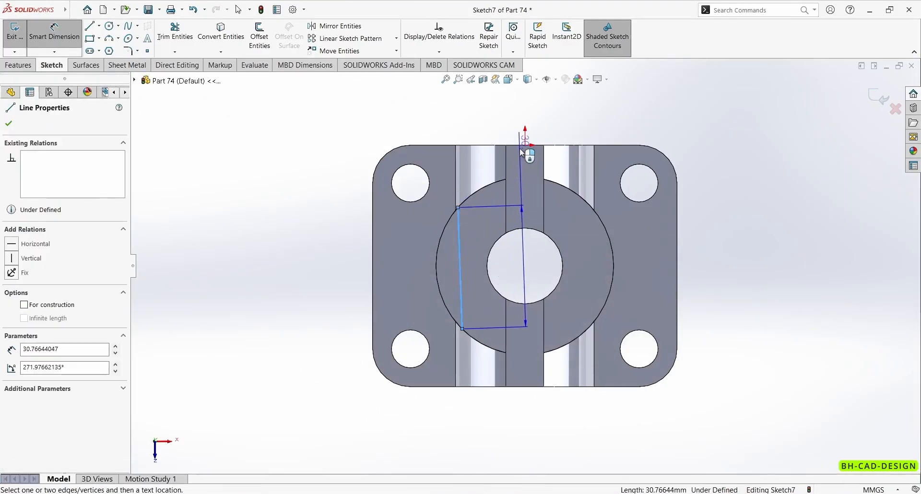
key("Escape")
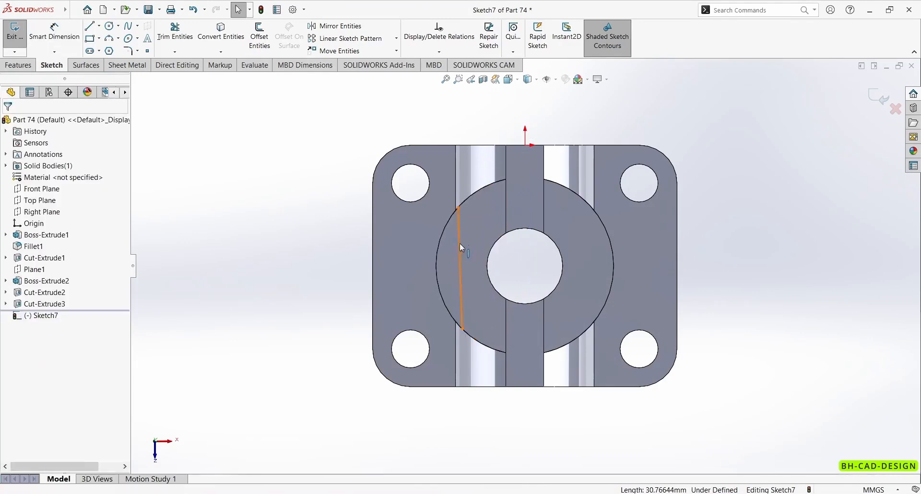
Make the chord line vertical and dimension its distance from the origin as 32.1/2 mm.
left_click(458, 248)
left_click(502, 206)
left_click(55, 32)
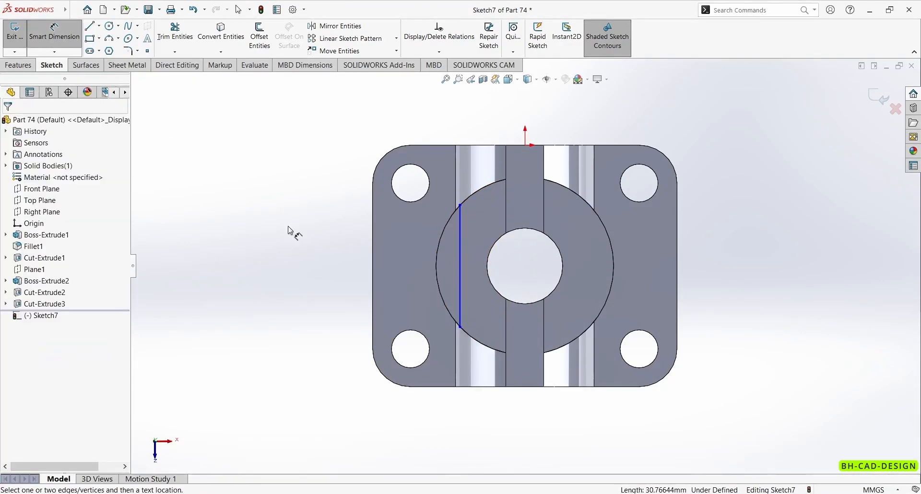
left_click(460, 282)
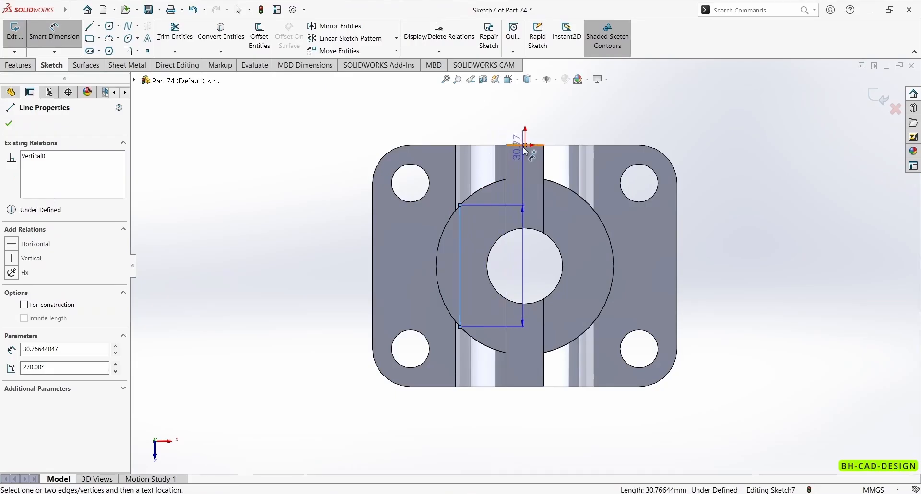
left_click(525, 144)
left_click(499, 123)
type("32.1/2")
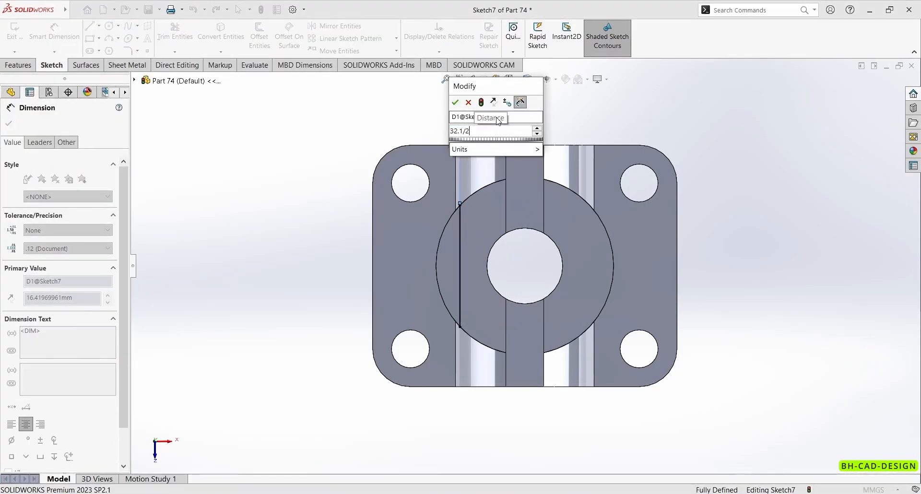
key("Return")
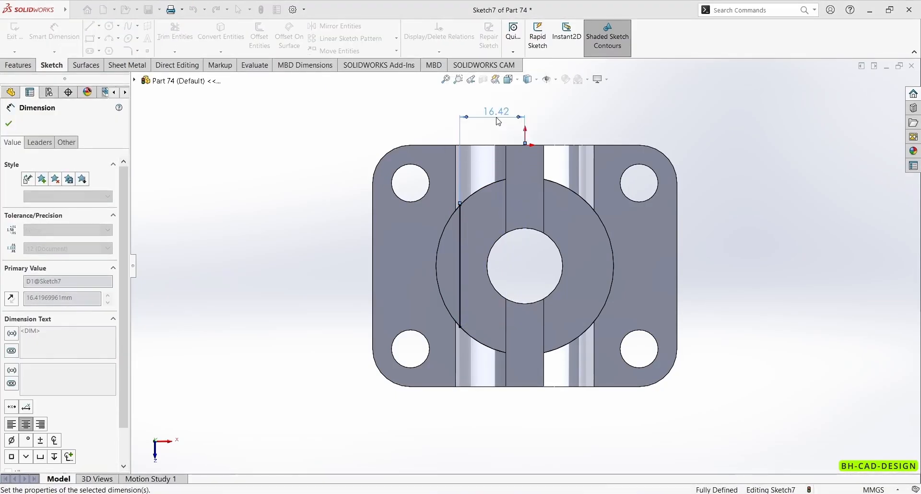
key("Escape")
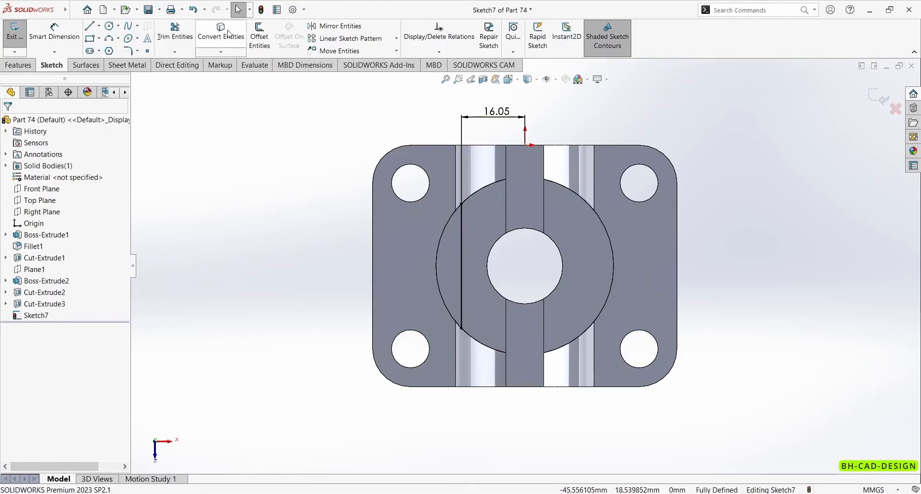
Convert the boss's left outer arc into the sketch and trim it to the segment outside the chord line.
left_click(479, 192)
left_click(232, 43)
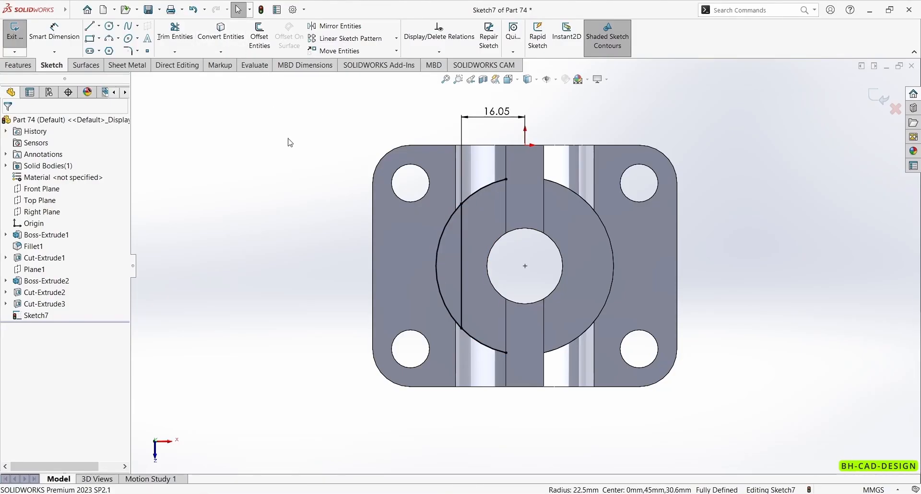
left_click(175, 36)
mouse_move(479, 165)
left_mouse_down()
mouse_move(501, 238)
mouse_move(492, 351)
left_mouse_up()
key("Escape")
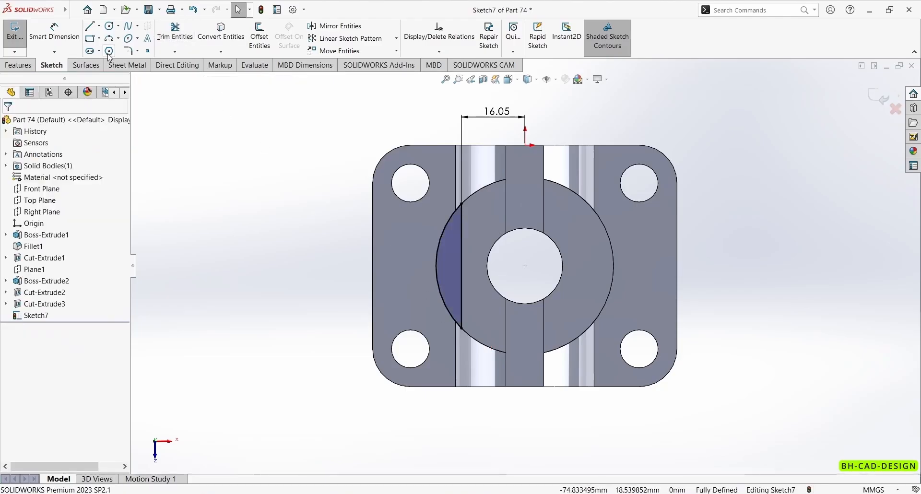
Draw a vertical centerline from the origin to the centre of the bore.
left_click(99, 25)
left_click(101, 43)
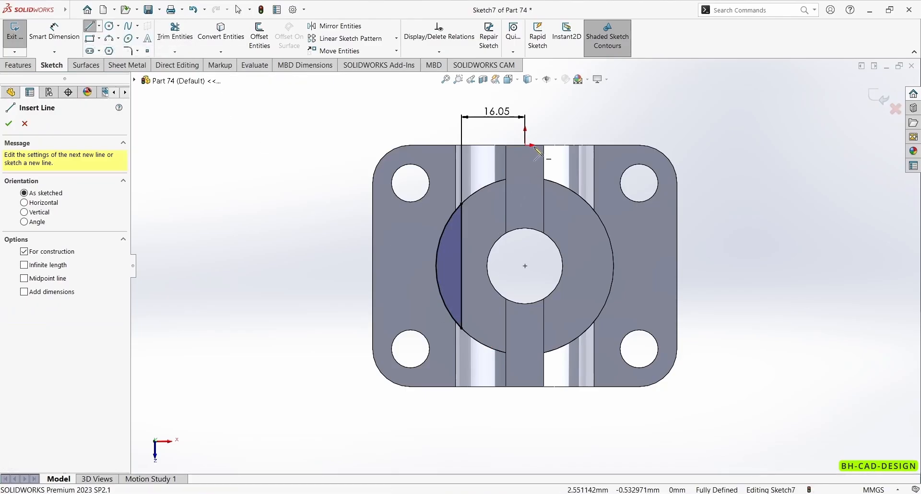
mouse_move(525, 146)
left_mouse_down()
mouse_move(542, 309)
mouse_move(536, 276)
mouse_move(521, 266)
left_mouse_up()
key("Escape")
Mirror the chord line and trimmed arc about the vertical centerline.
left_click(334, 26)
left_click_drag(328, 140, 490, 405)
left_click(70, 275)
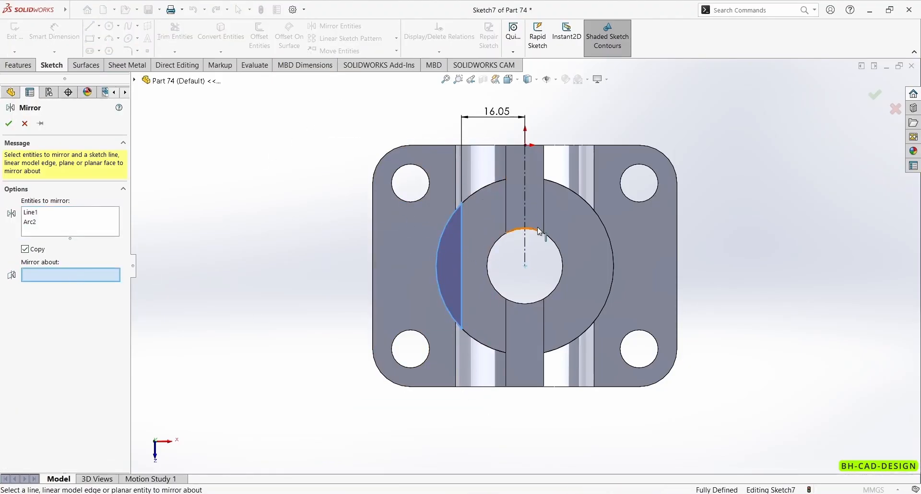
left_click(524, 215)
left_click(9, 123)
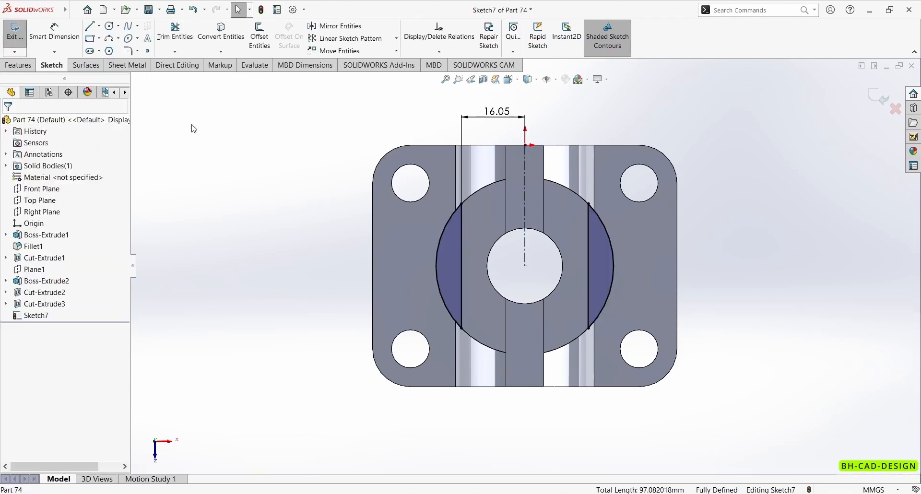
Cut both circular segments 16.2 mm deep from the boss's top with Extruded Cut to form the side flats.
left_click(20, 65)
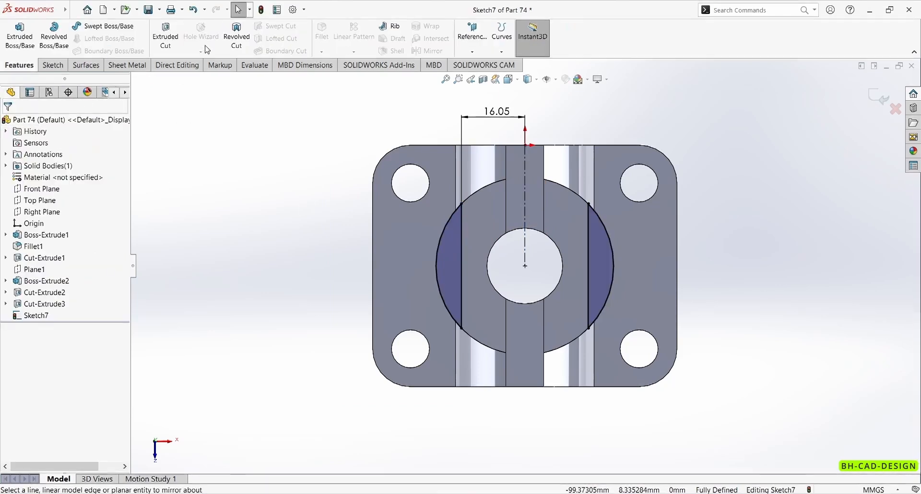
left_click(165, 36)
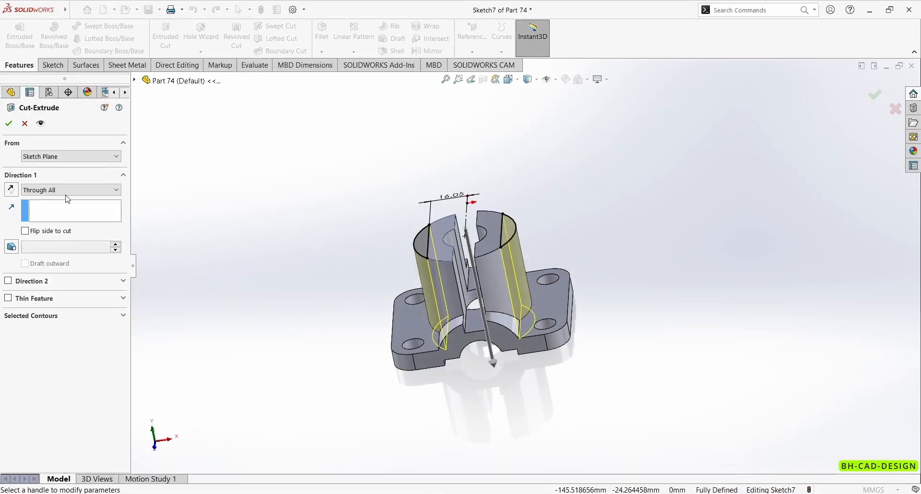
left_click(69, 190)
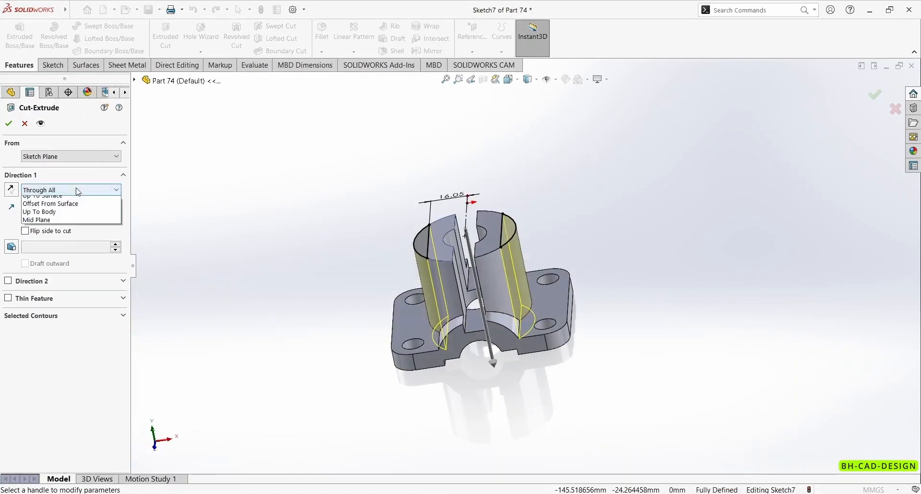
left_click(67, 204)
double_click(72, 229)
type("16.2")
key("Return")
key("Return")
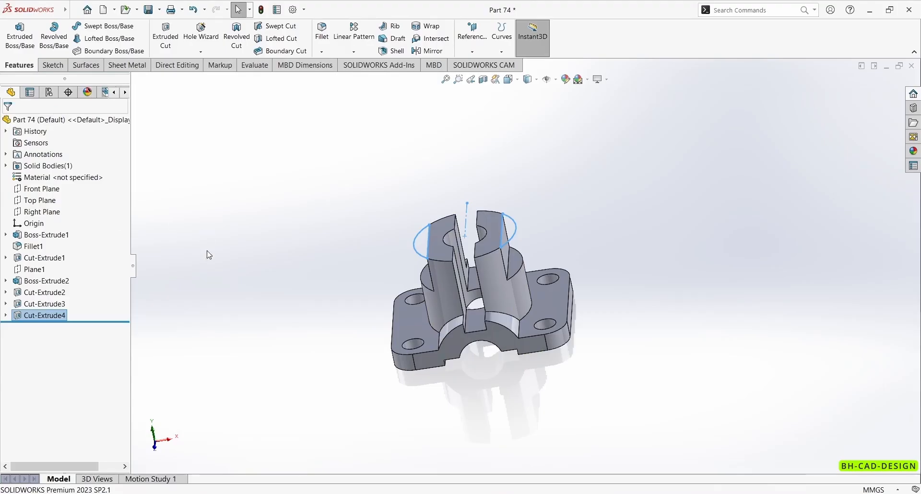
Consult the part drawing and sketch a circle about 8.9 mm in diameter on the boss's left flat face.
left_click(355, 207)
middle_click_drag(355, 208, 548, 321)
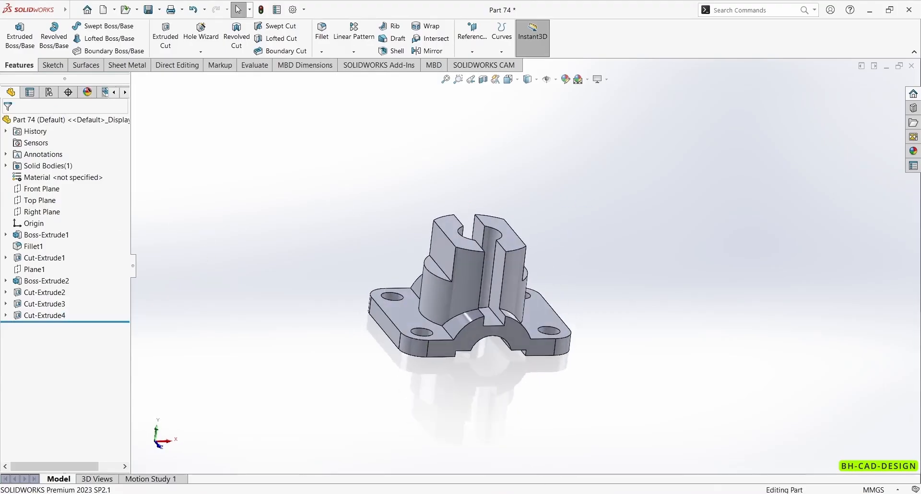
key("alt+Tab")
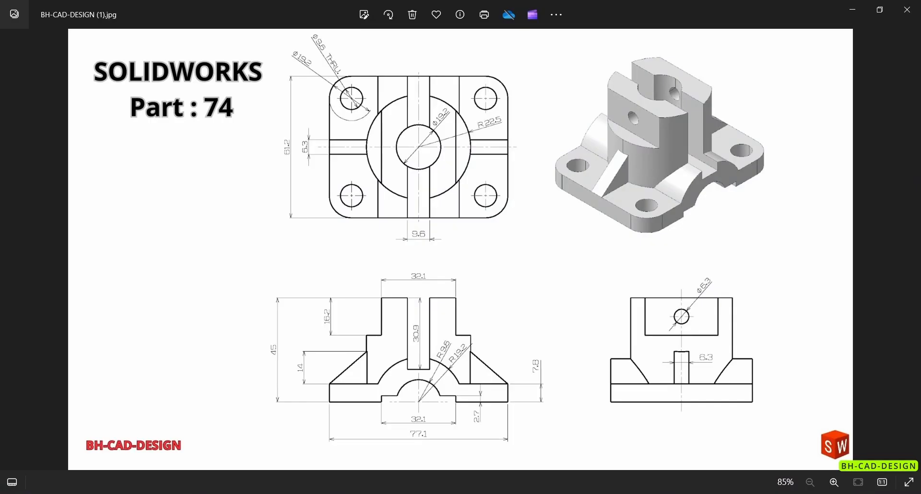
key("alt+Tab")
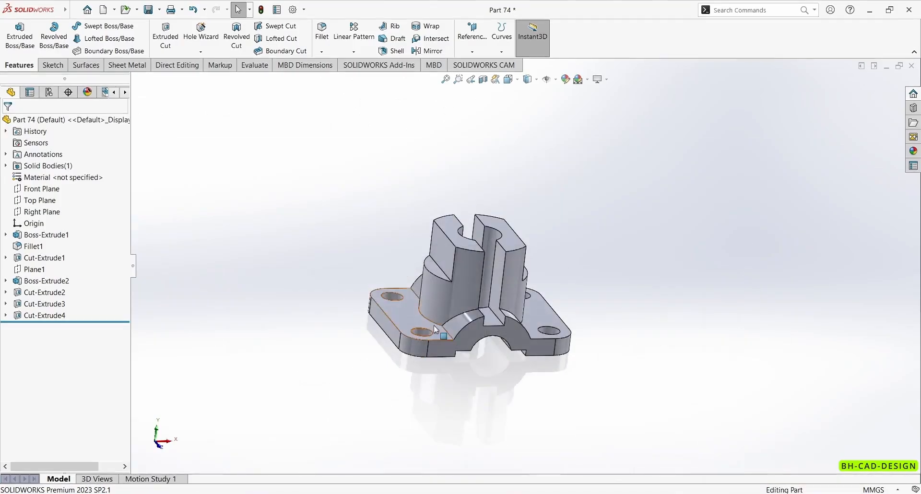
left_click(452, 263)
left_click(501, 235)
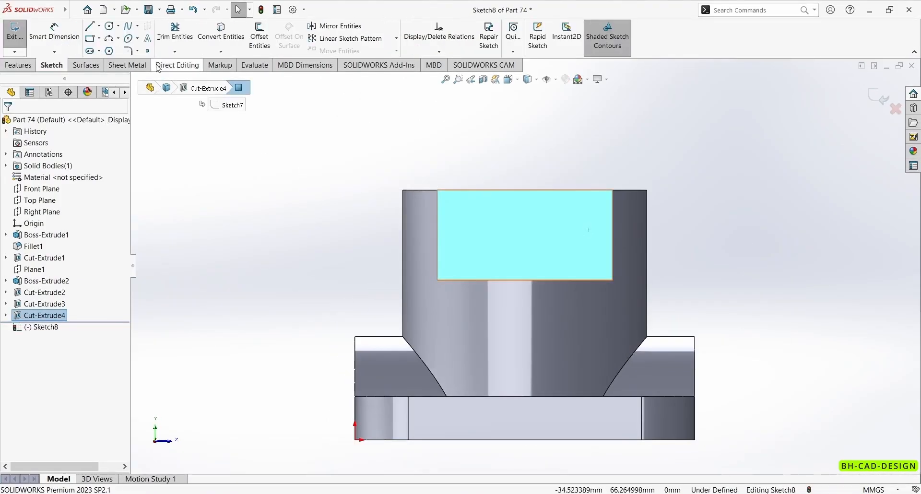
left_click(109, 25)
left_click(517, 235)
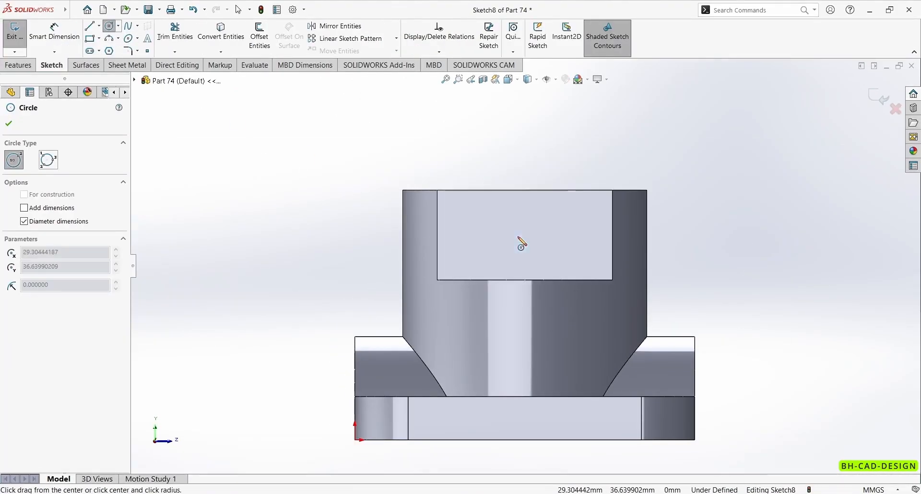
left_click(533, 217)
Dimension the circle's diameter as 6.3 mm.
right_click_drag(535, 213, 546, 178)
left_click(543, 229)
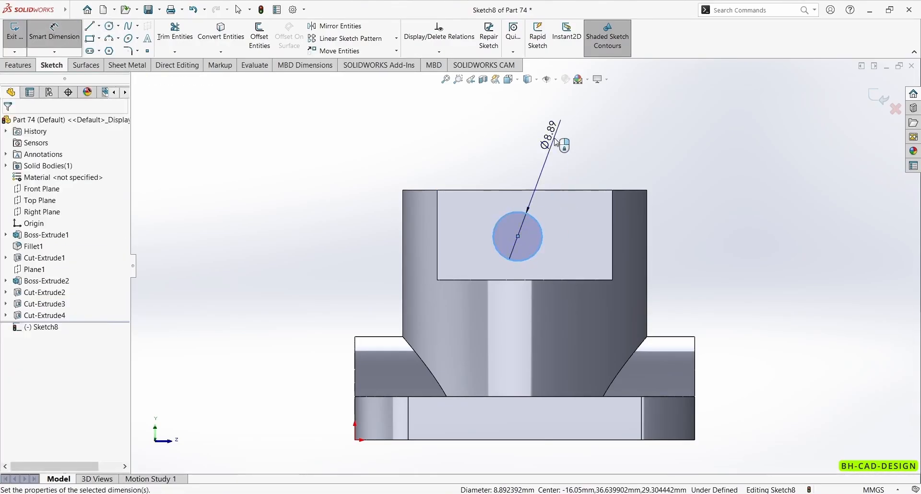
left_click(553, 139)
type("6.3")
key("Return")
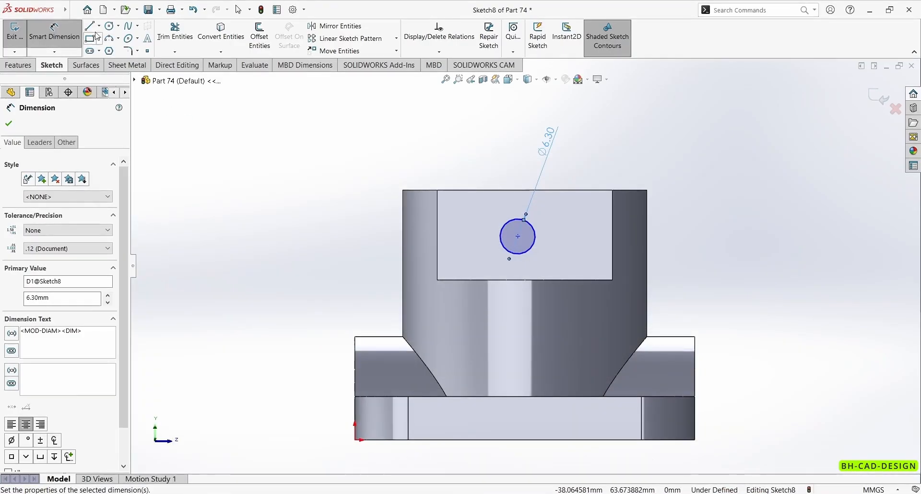
Draw a vertical centerline between the midpoints of the flat face's upper and lower edges.
left_click(90, 26)
left_click(98, 26)
left_click(111, 49)
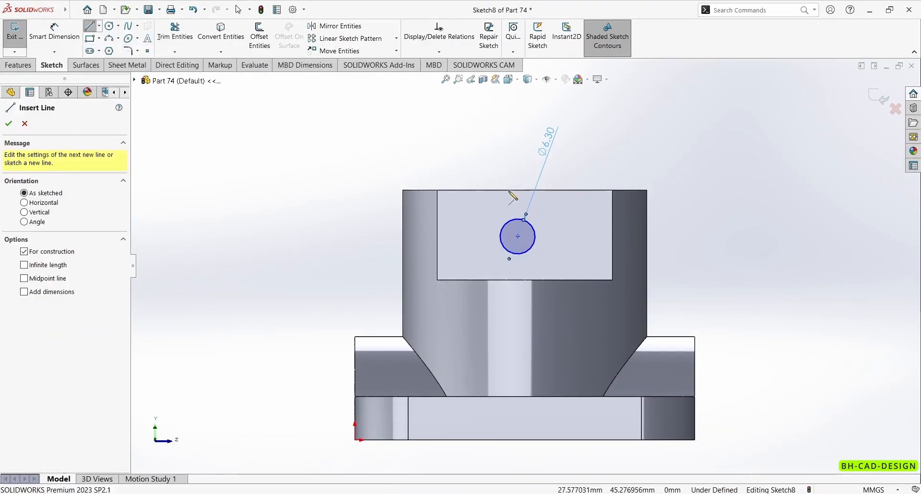
left_click(525, 190)
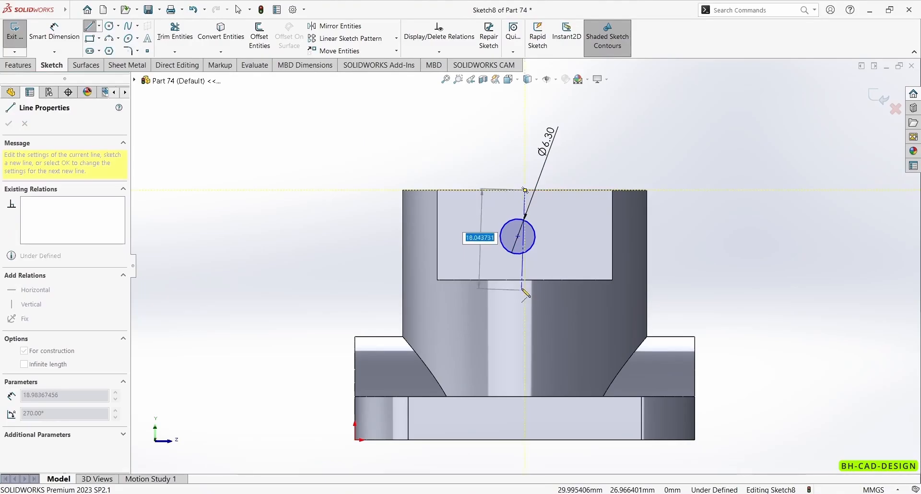
left_click(524, 280)
key("Escape")
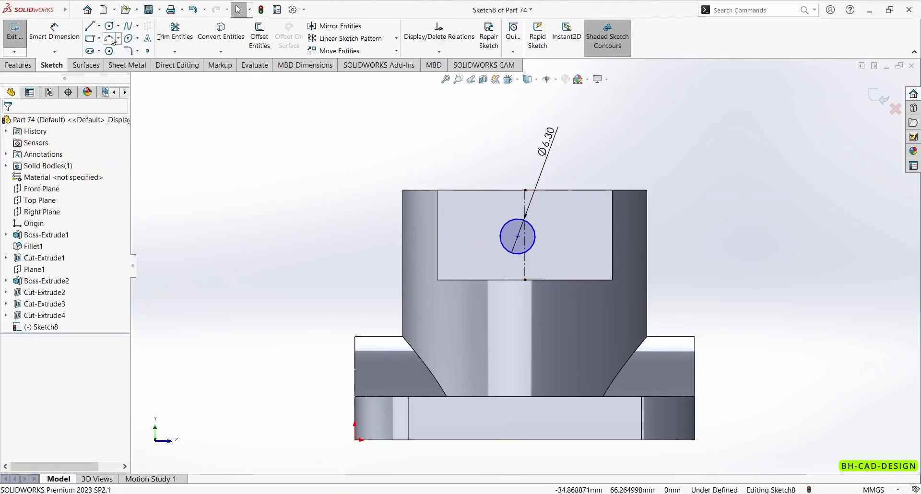
Draw a horizontal centerline between the midpoints of the flat face's two side edges.
left_click(99, 25)
left_click(111, 50)
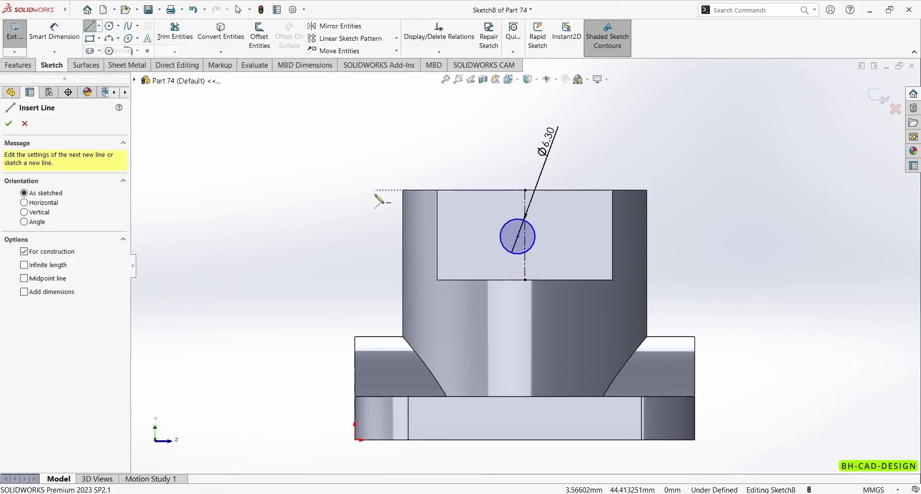
left_click(437, 235)
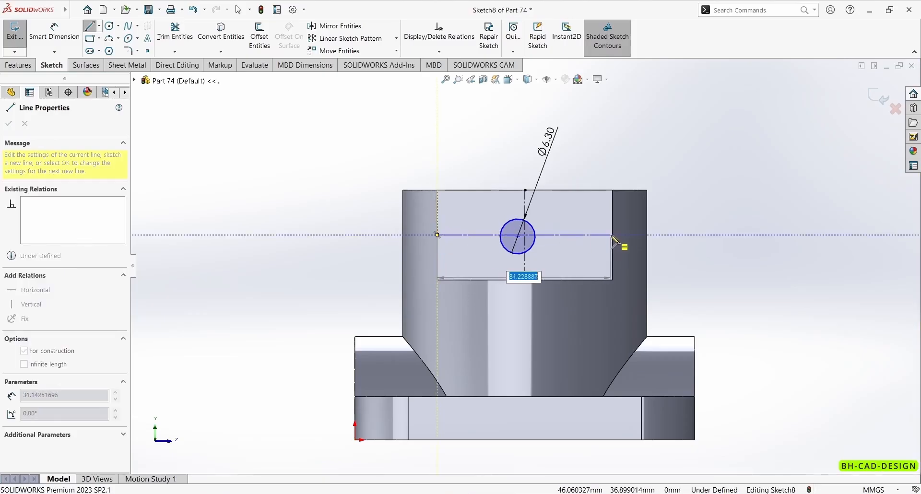
left_click(613, 235)
key("Escape")
Constrain the 6.3 mm circle's center to the vertical centerline and to the midpoint of the horizontal centerline.
left_click(519, 236)
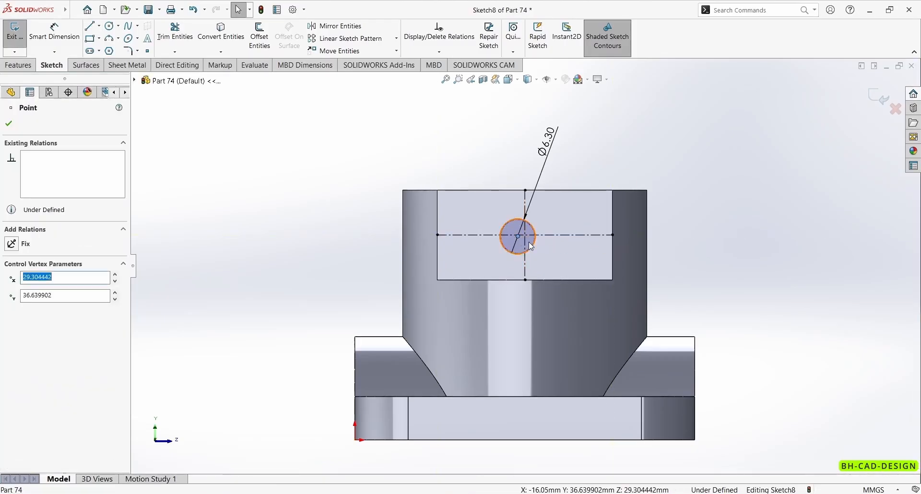
left_click(525, 248, "ctrl")
left_click(569, 208)
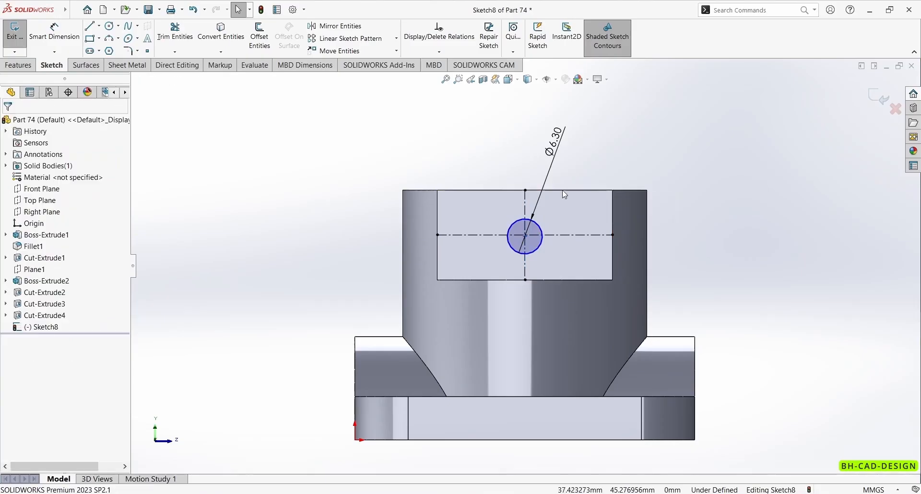
left_click(526, 236)
left_click(561, 235, "ctrl")
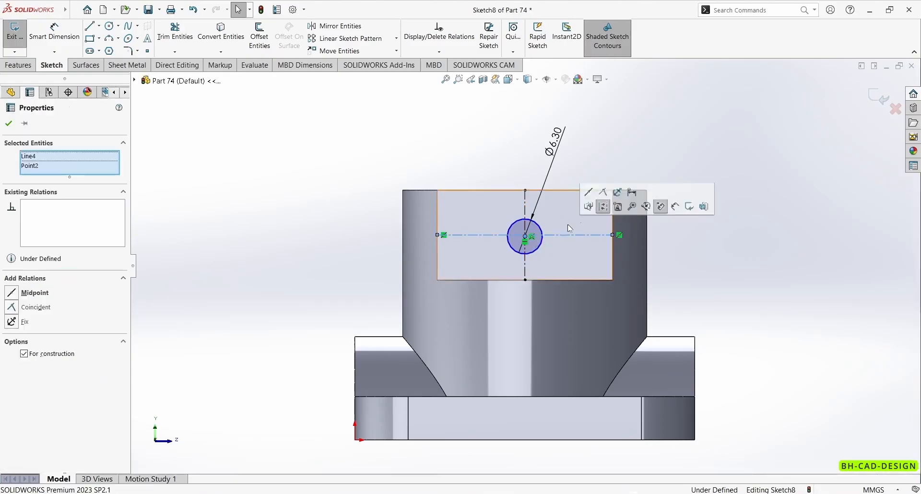
left_click(299, 146)
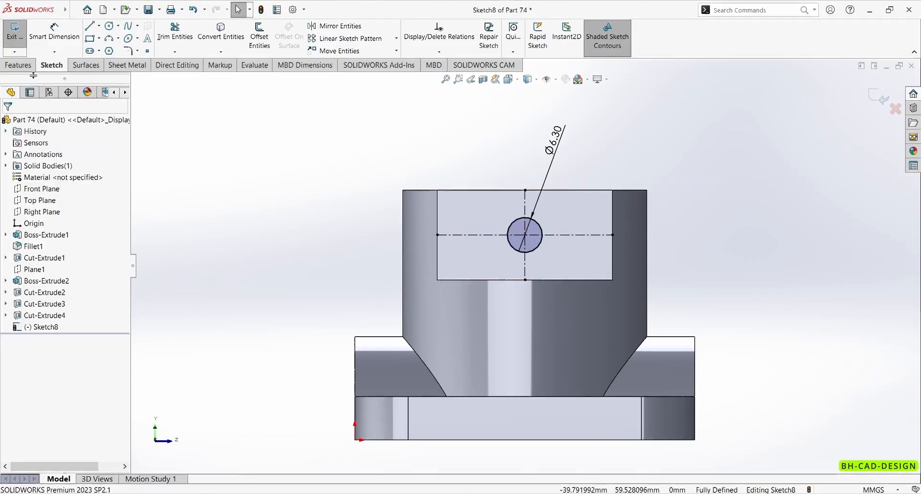
Cut the 6.3 mm circle Through All across both halves of the boss.
left_click(19, 64)
left_click(165, 36)
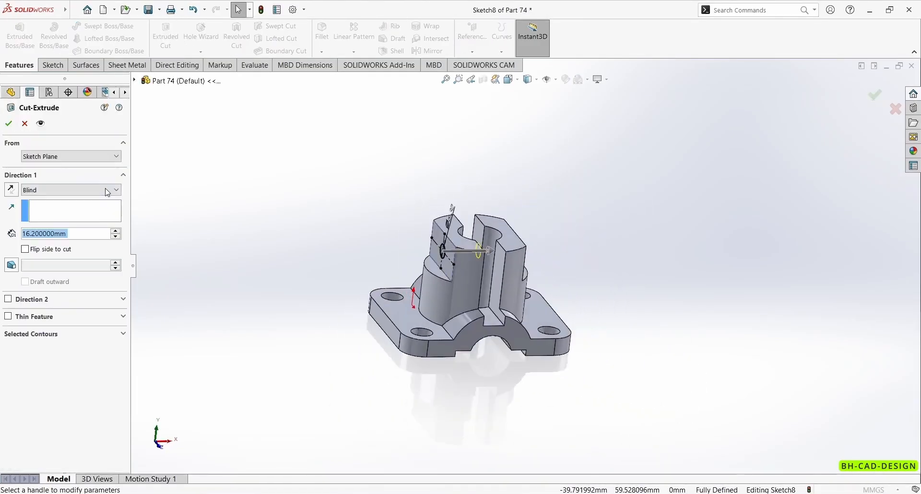
left_click(72, 190)
left_click(71, 209)
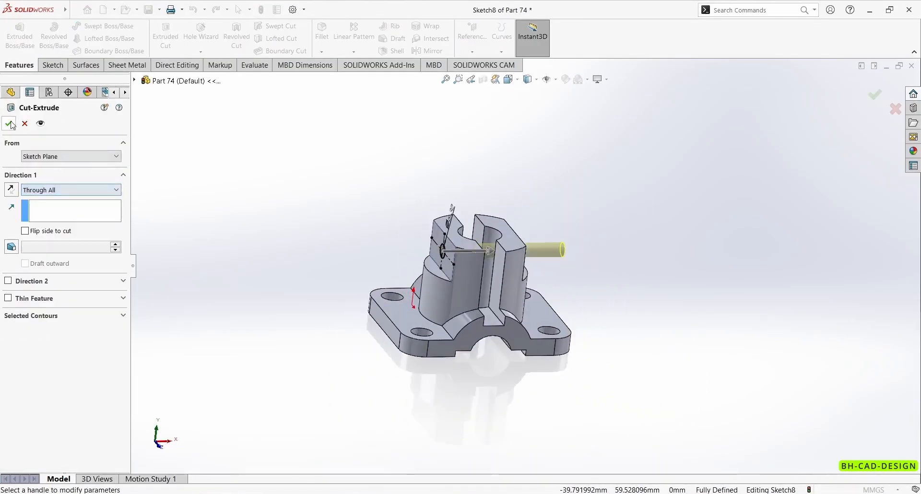
left_click(9, 122)
middle_click_drag(289, 168, 342, 299)
Consult the part drawing and create a reference plane midway between the base's front and back faces.
key("alt+Tab")
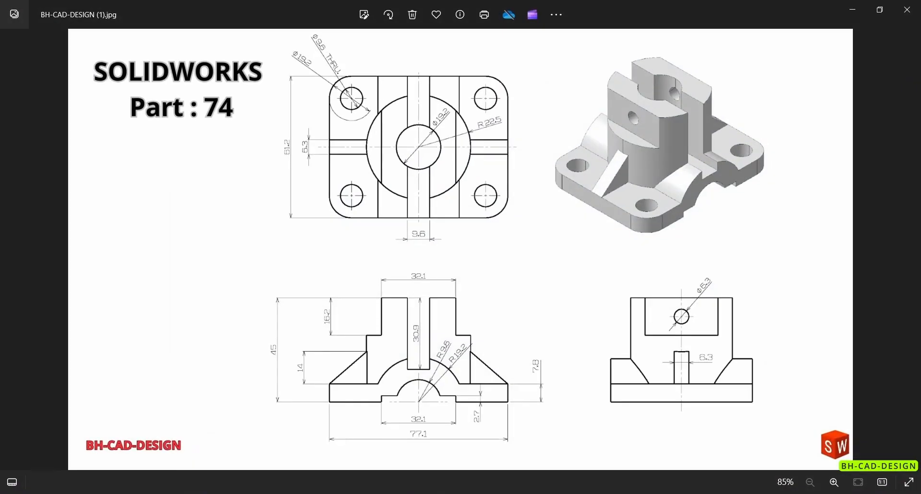
key("alt+Tab")
middle_click_drag(433, 287, 419, 177)
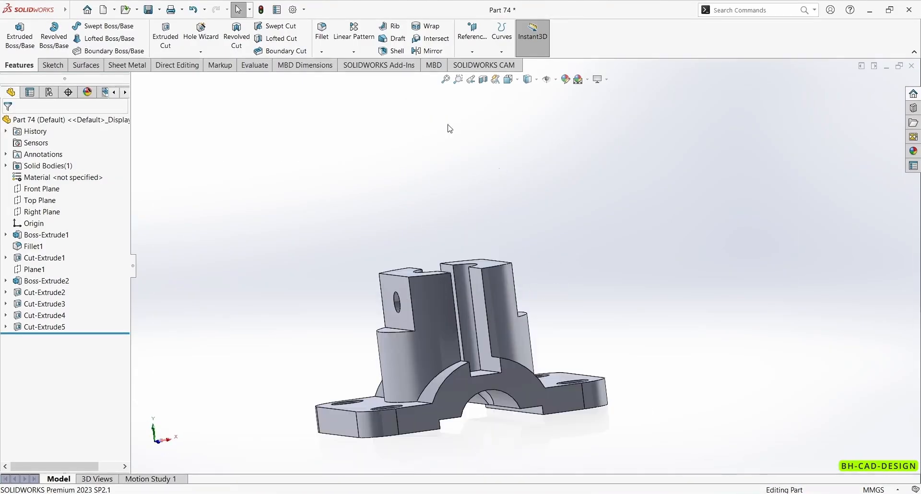
left_click(473, 50)
left_click(467, 63)
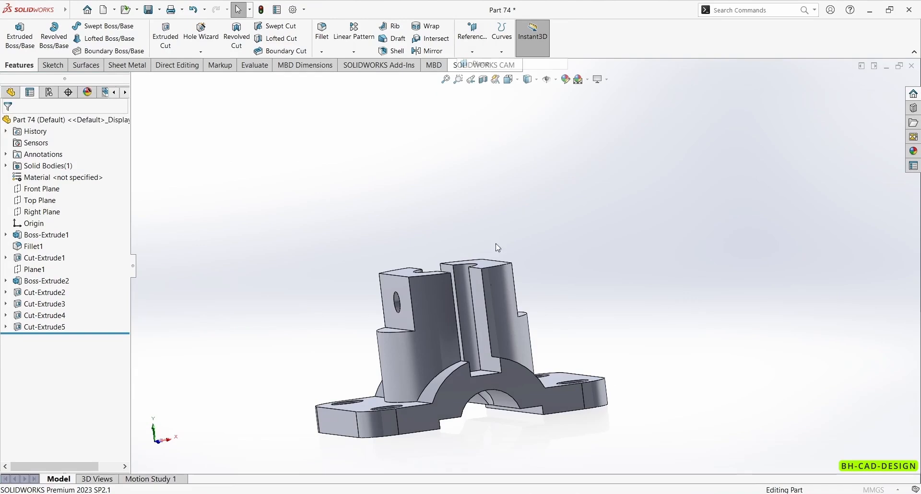
left_click(461, 399)
middle_click_drag(336, 367, 461, 427)
left_click(417, 400)
middle_click_drag(415, 399, 299, 336)
left_click(9, 126)
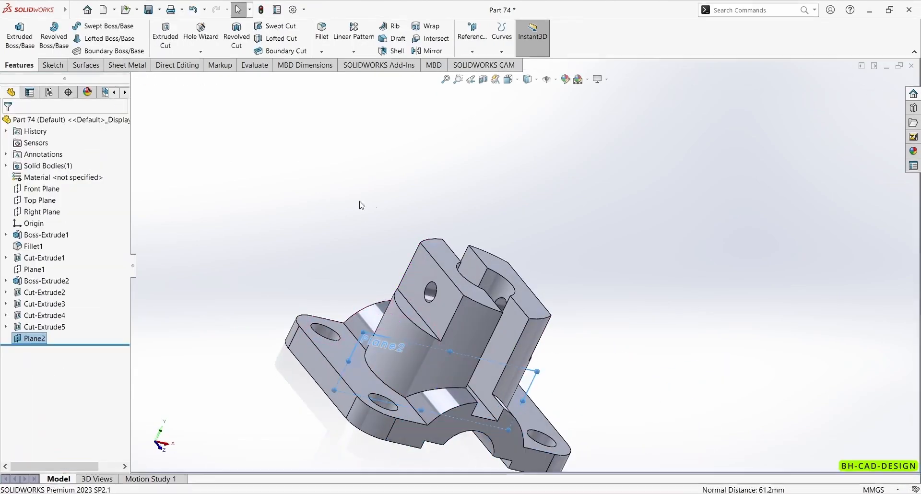
Sketch on the new mid-plane a sloped line from the boss's left side down to the base's top edge.
middle_click_drag(381, 190, 373, 356)
left_click(373, 356)
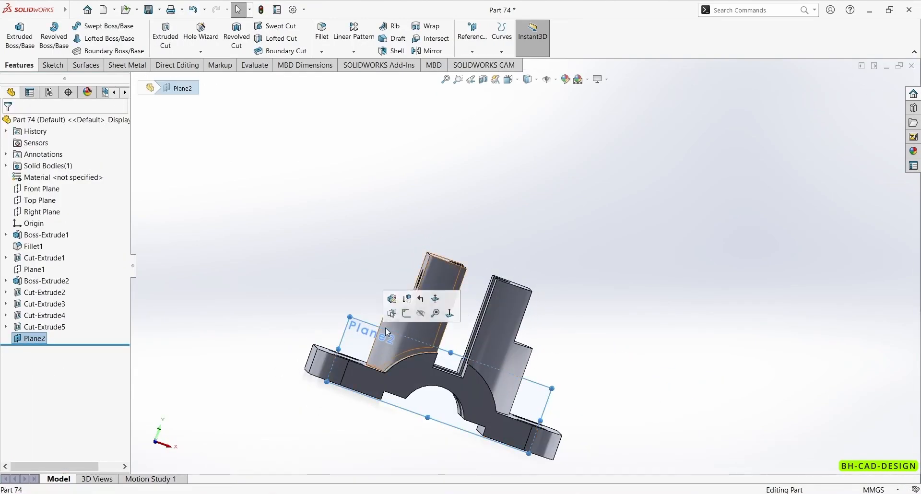
left_click(407, 314)
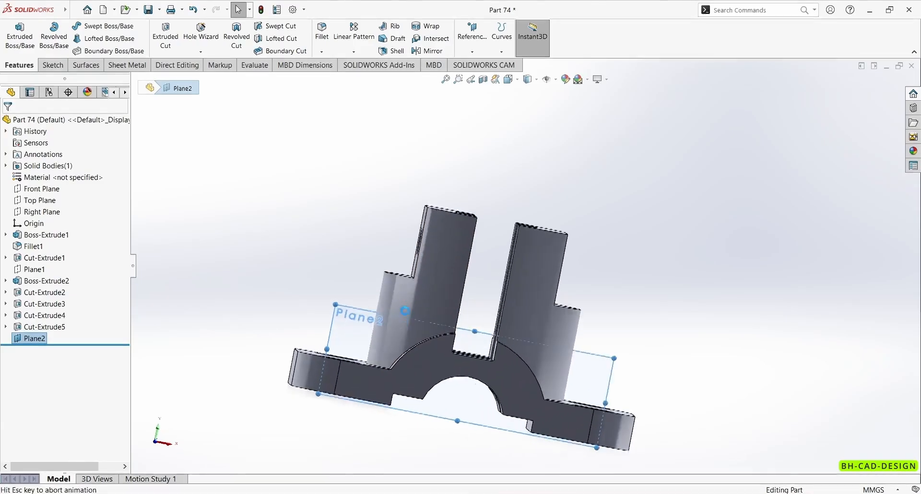
left_click(90, 27)
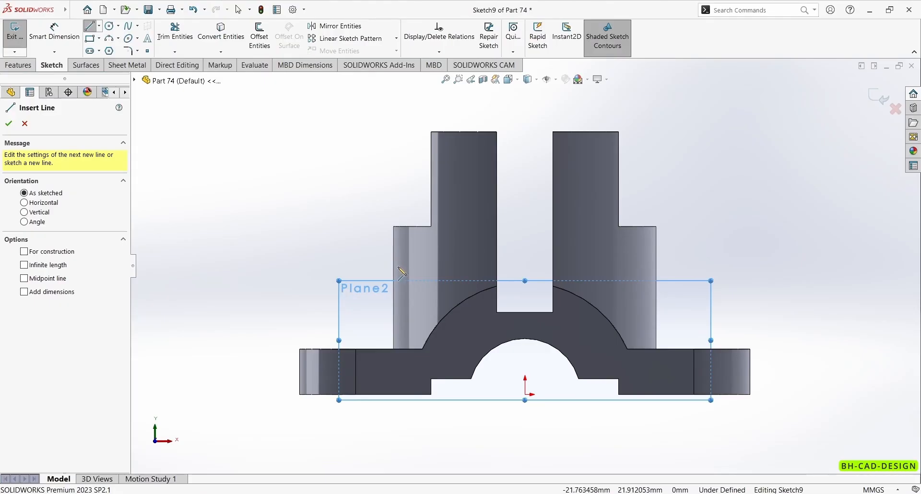
left_click(393, 269)
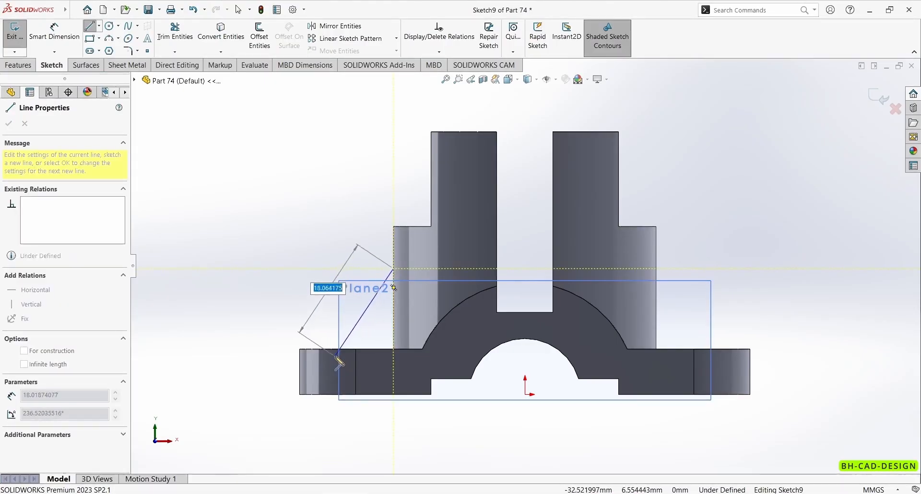
left_click(331, 349)
key("Escape")
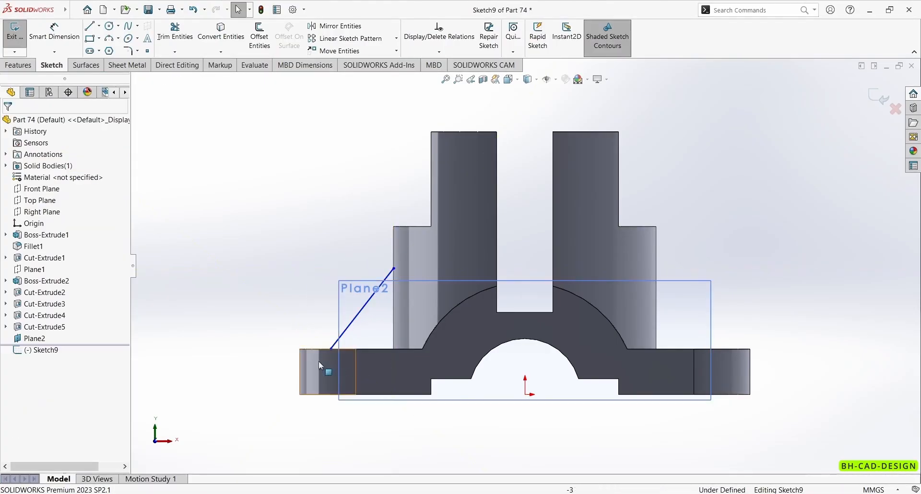
Check the rib height on the part drawing and dimension the sloped line's vertical height as 14 mm.
key("alt+Tab")
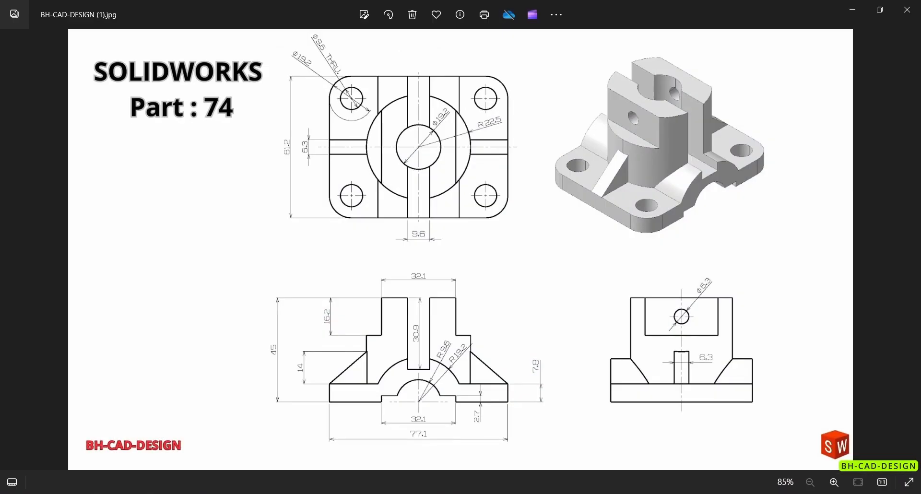
key("alt+Tab")
left_click(393, 270)
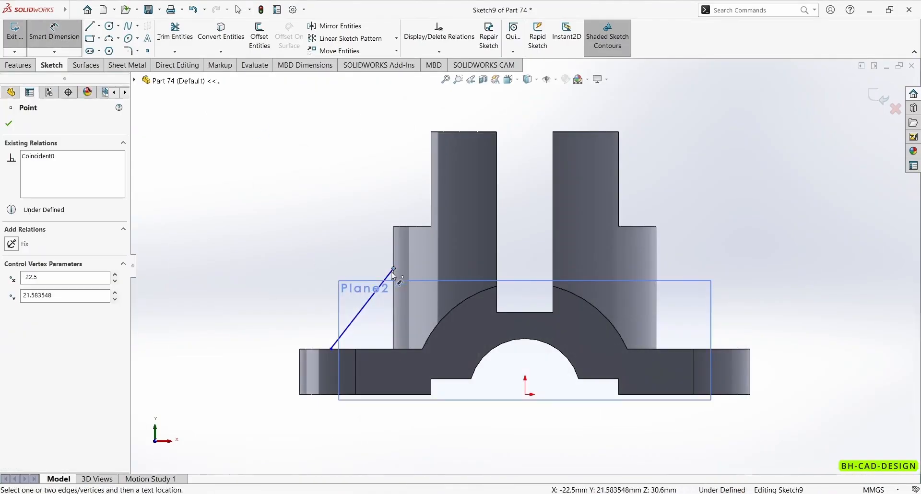
left_click(330, 350)
left_click(272, 316)
type("14")
key("Return")
key("Escape")
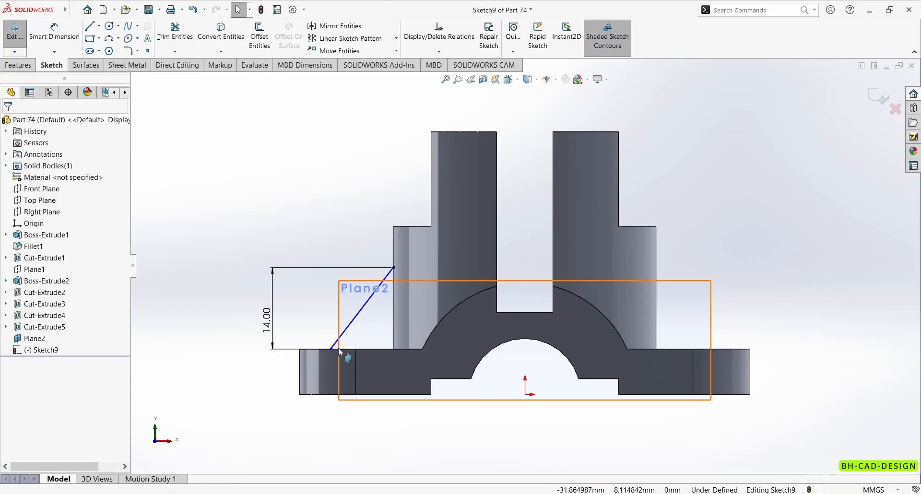
Attach the sloped line's lower endpoint to the upper-left corner of the base flange.
scroll(481, 294, "down", 3)
left_click_drag(478, 291, 432, 290)
left_click(280, 214)
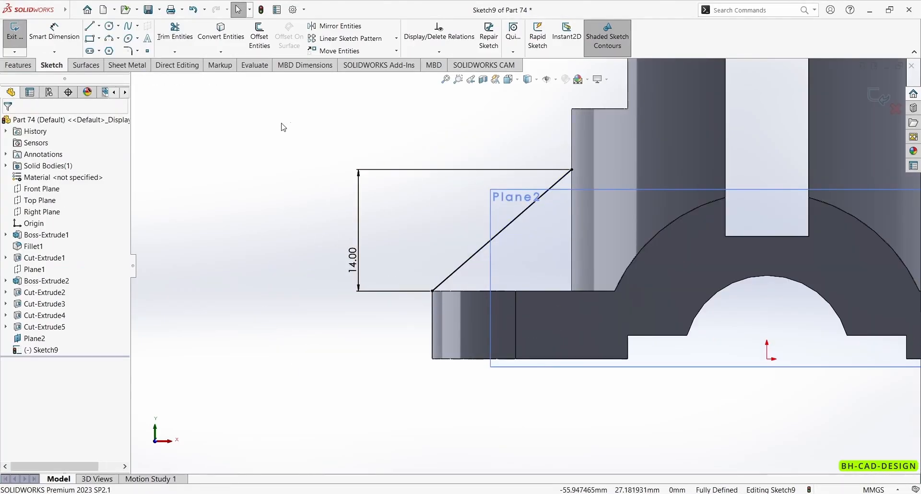
Create a 6.3 mm thick rib from the sloped line, thickened on both sides, with the material side flipped.
left_click(18, 65)
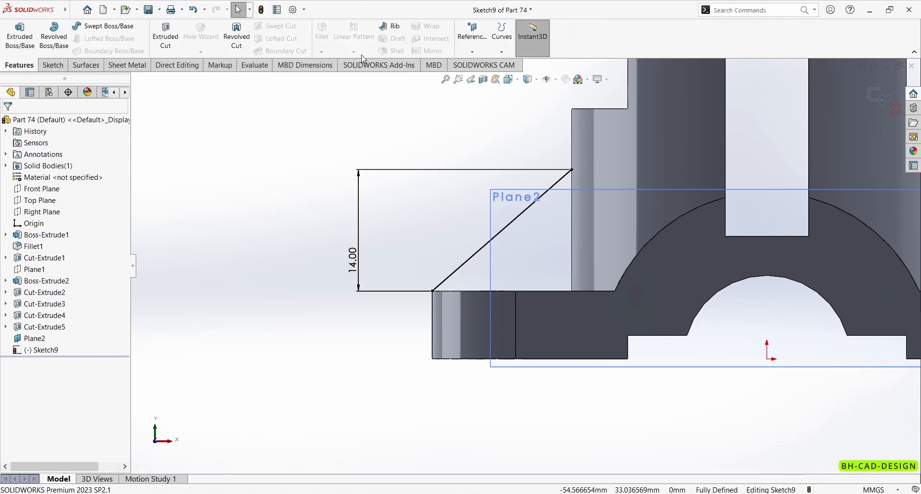
left_click(392, 26)
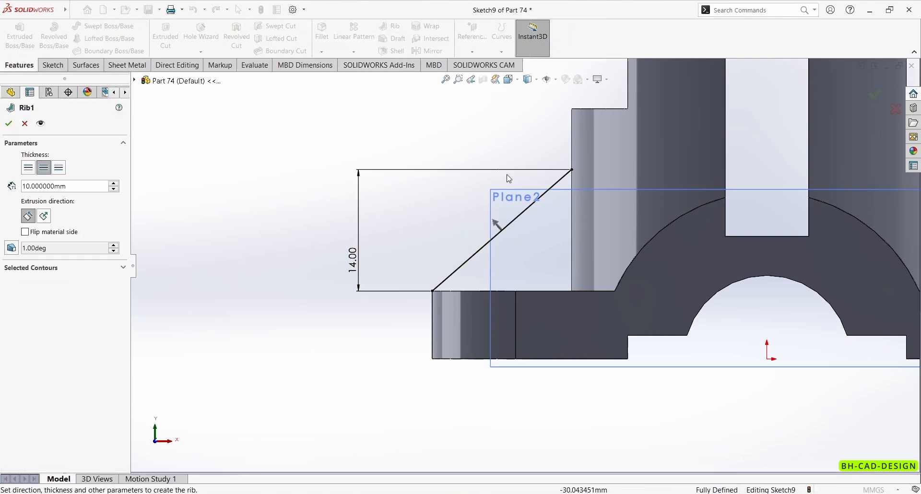
left_click(44, 217)
left_click(28, 216)
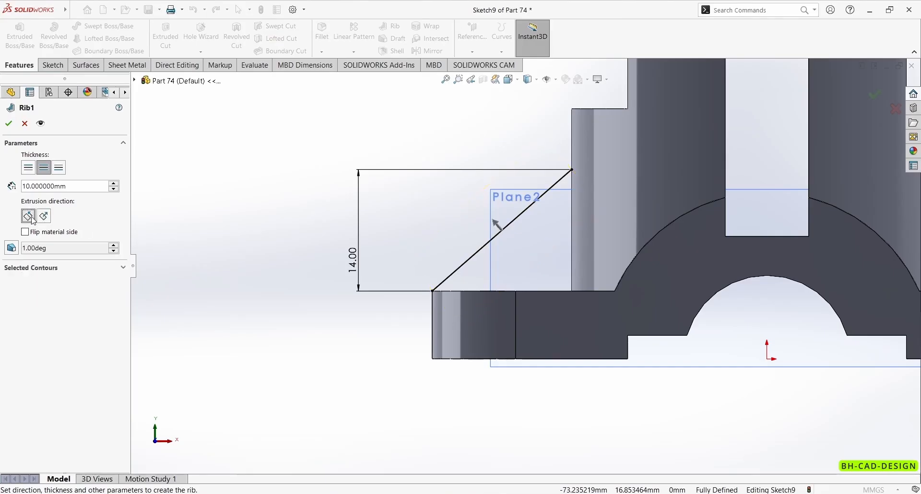
middle_click_drag(385, 270, 404, 316)
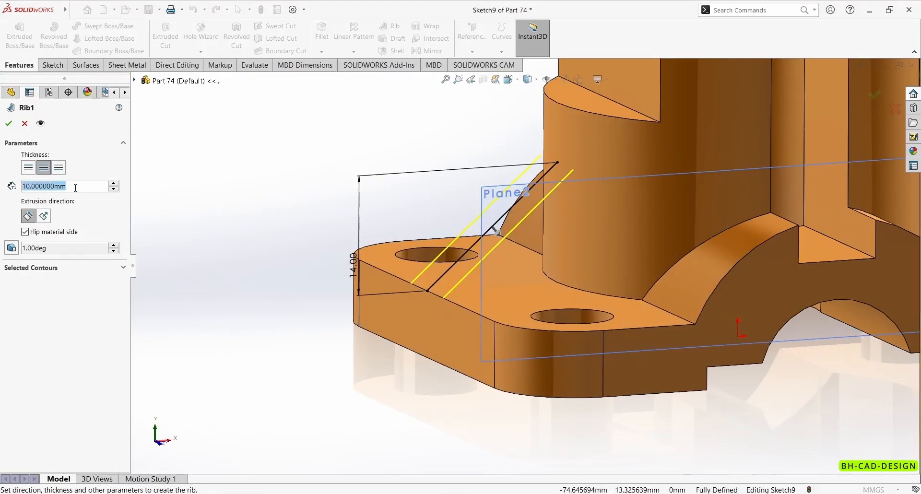
type("6.3")
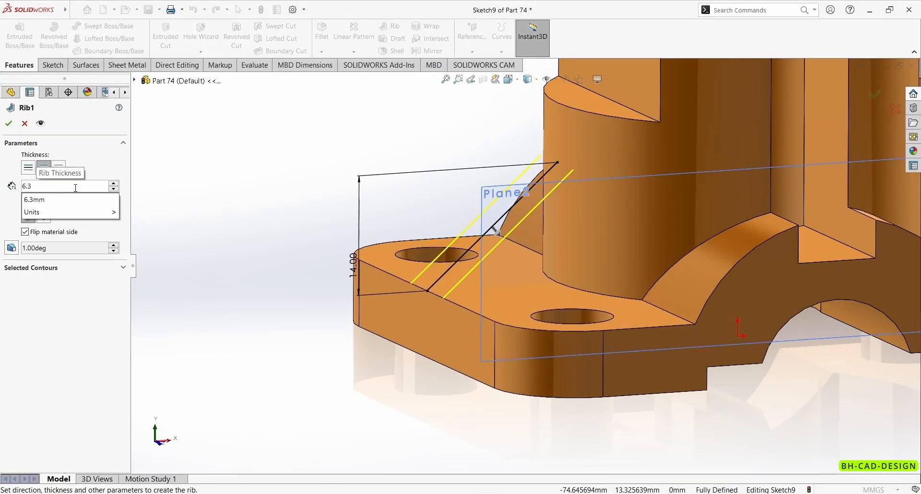
key("Return")
left_click(9, 123)
Hide the mid-plane used for the rib sketch.
middle_click_drag(283, 136, 753, 334)
left_click(743, 331)
left_click(781, 314)
Mirror the rib about the Right Plane to the opposite side of the boss.
middle_click_drag(836, 326, 484, 127)
left_click(433, 51)
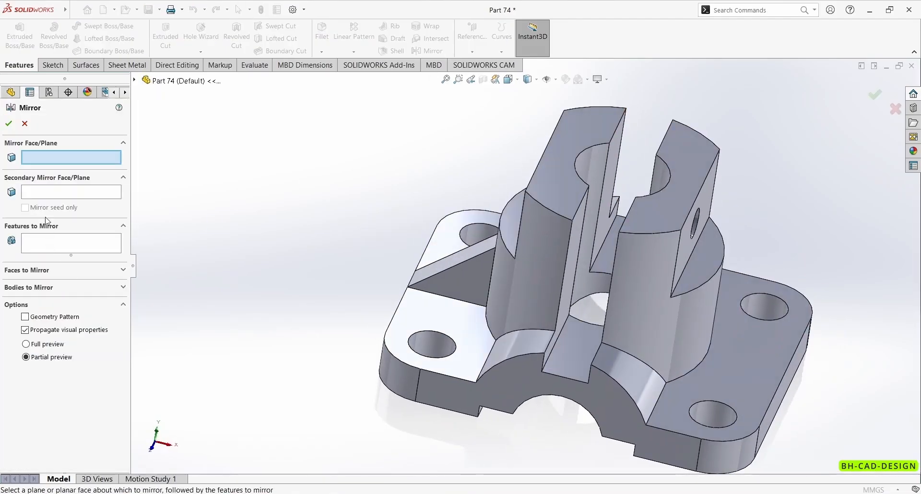
left_click(135, 80)
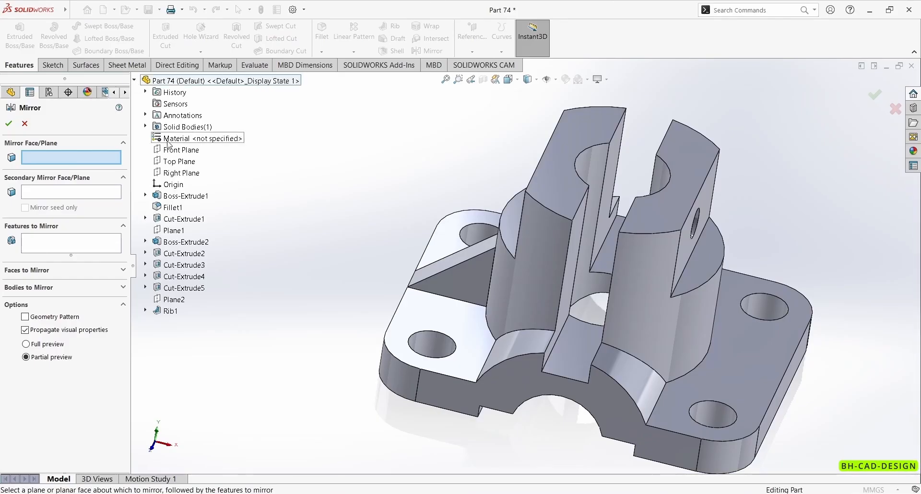
left_click(175, 173)
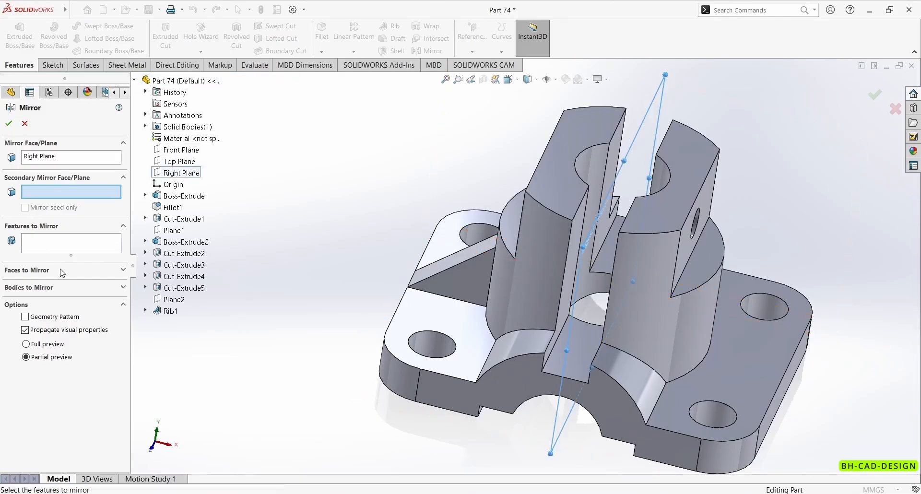
left_click(71, 244)
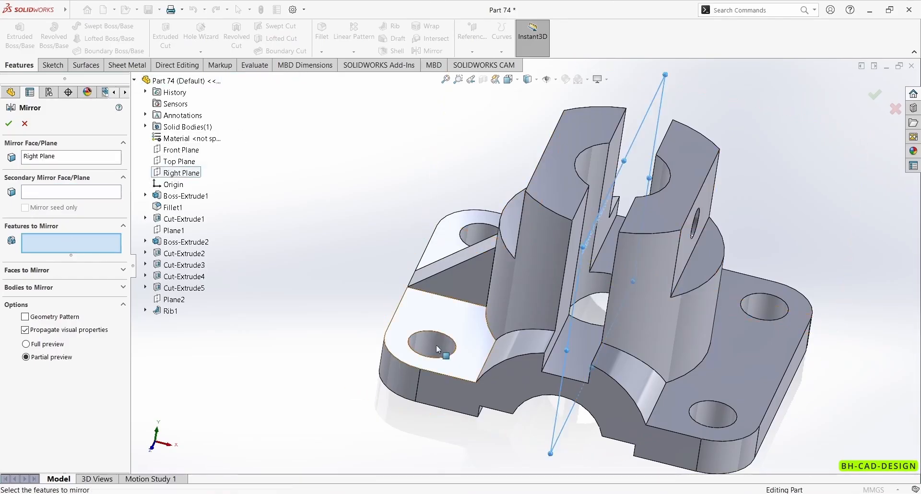
left_click(173, 312)
left_click(9, 123)
Compare the finished model, including both ribs, with the part drawing.
middle_click_drag(454, 382, 502, 469)
key("alt+Tab")
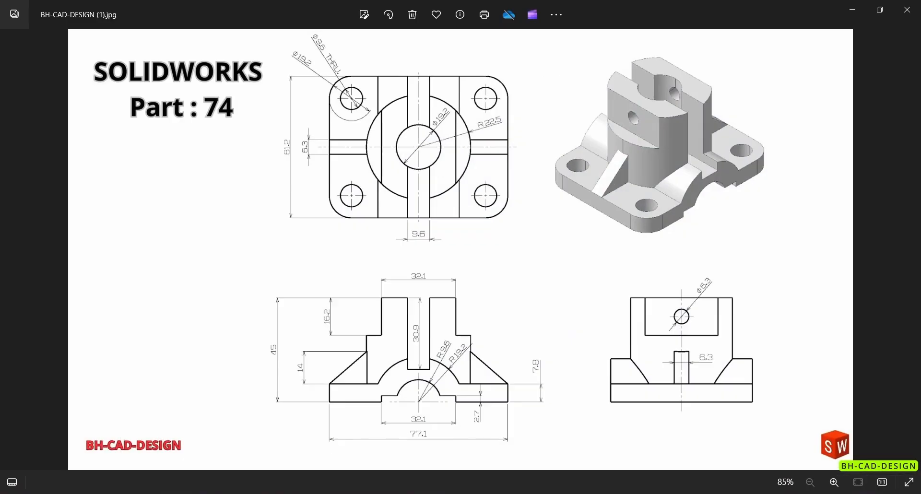
key("alt+Tab")
middle_click_drag(545, 434, 648, 443)
scroll(739, 382, "up", 3)
scroll(739, 381, "down", 3)
middle_click_drag(675, 321, 605, 194)
Turn on shadows in shaded mode and apply the Plain White scene to the model view.
left_click(599, 79)
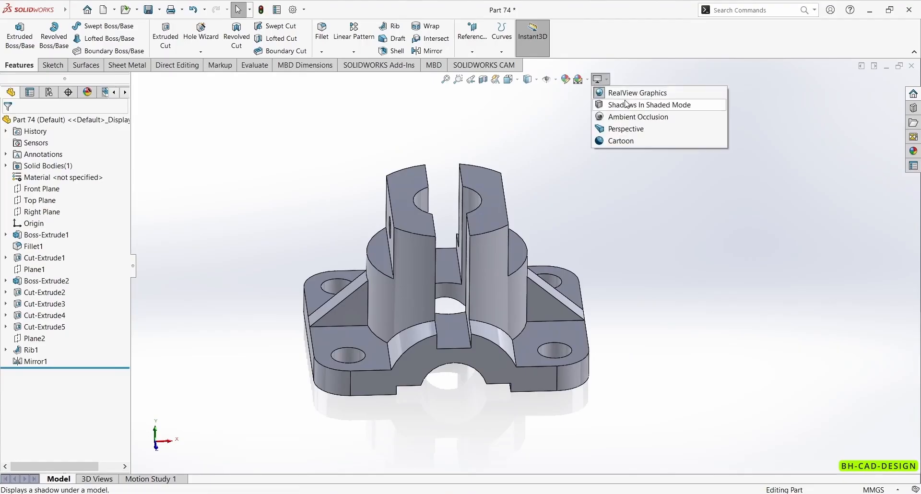
left_click(628, 104)
left_click(587, 80)
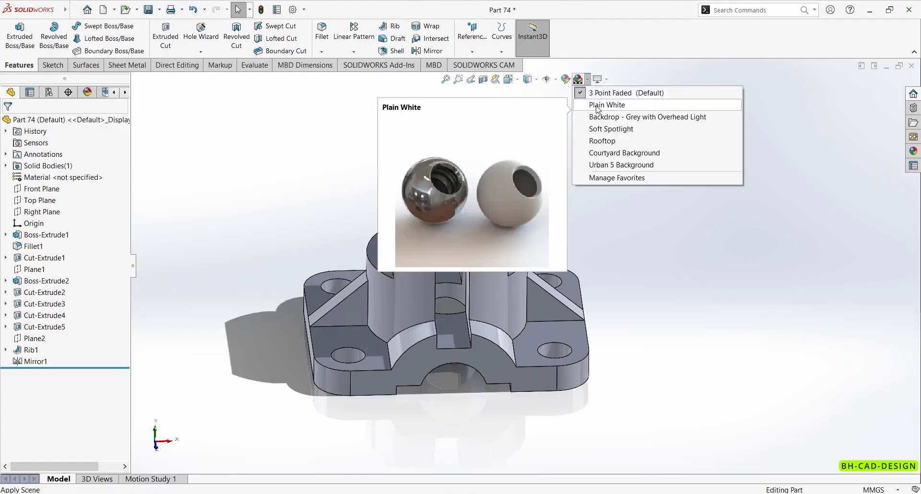
left_click(608, 126)
middle_click_drag(699, 287, 270, 69)
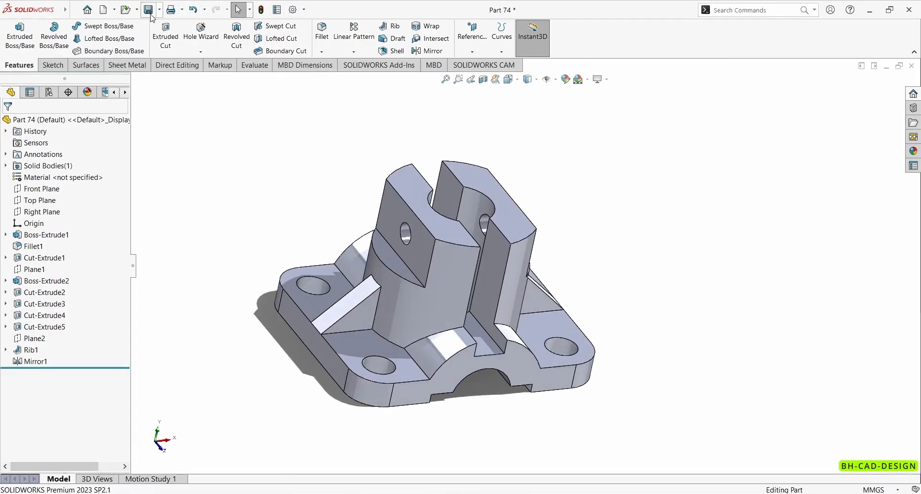